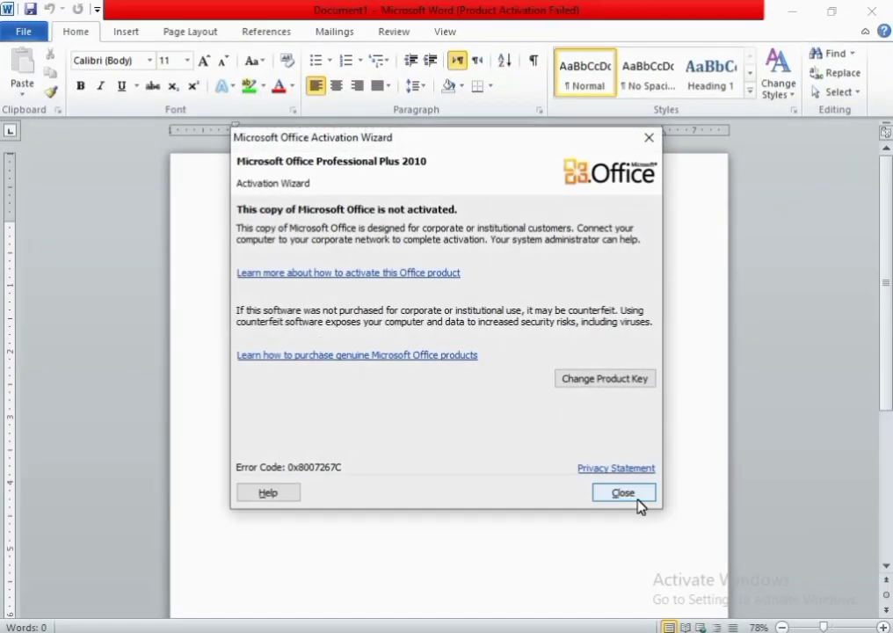
Draw a large rectangle near the top of the page with a black outline and no fill
left_click(636, 504)
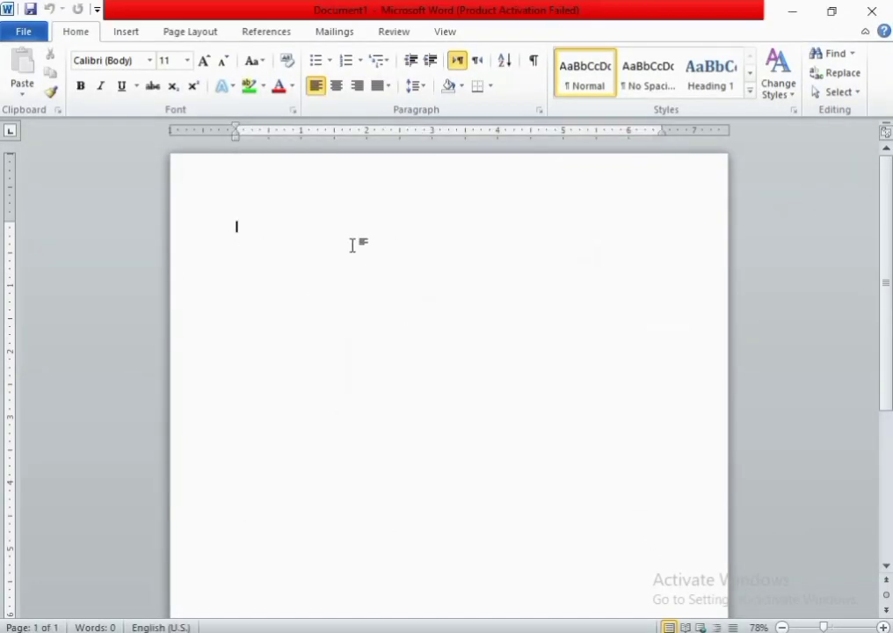
left_click(127, 36)
left_click(226, 72)
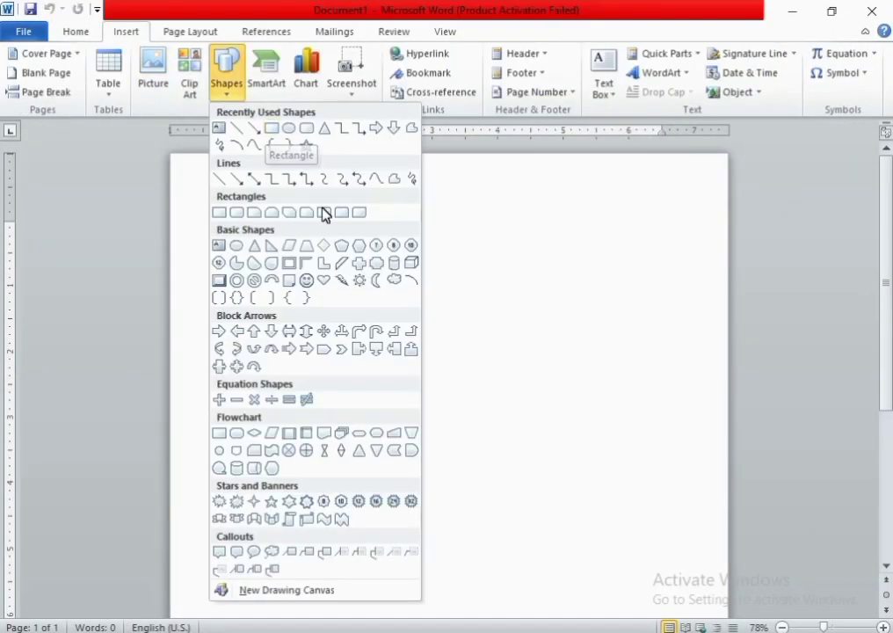
left_click(219, 435)
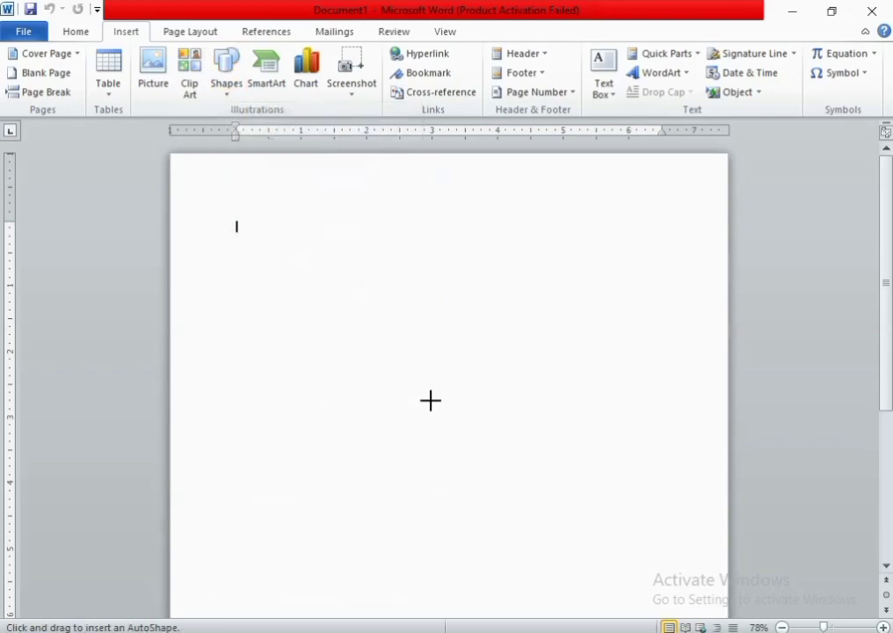
left_click_drag(294, 217, 648, 412)
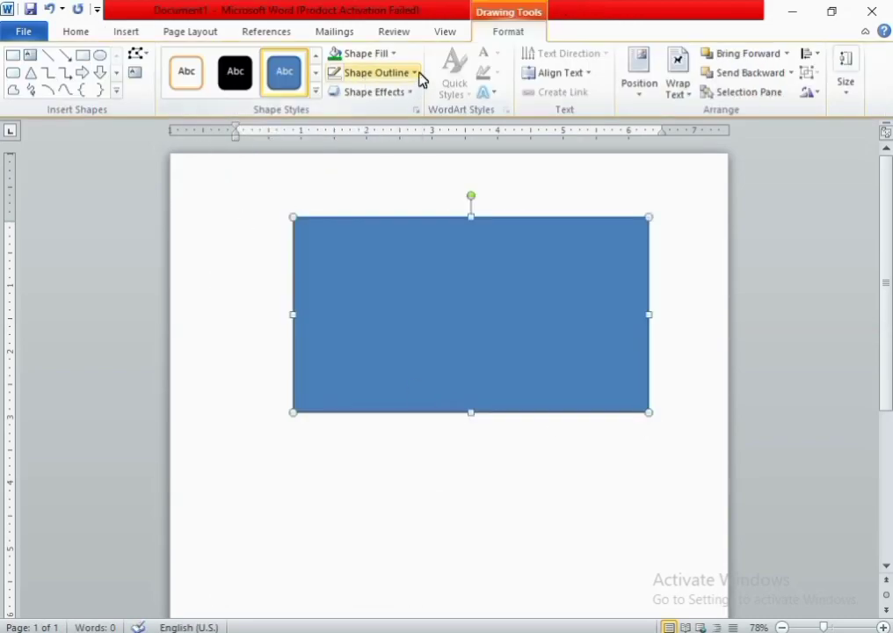
left_click(414, 73)
left_click(349, 109)
left_click(394, 55)
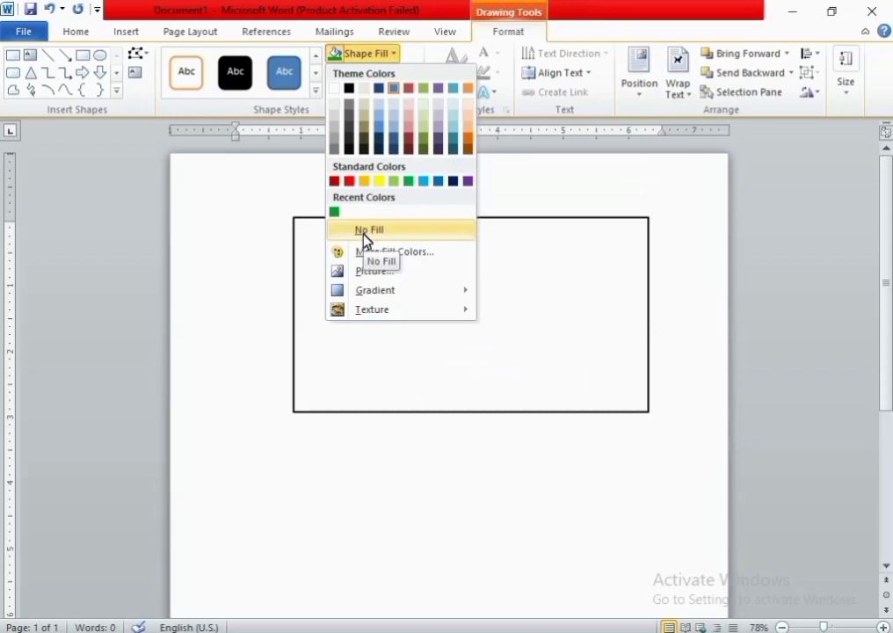
left_click(367, 233)
Draw a second rectangle over the right three-quarters, filled green with a black outline
left_click(83, 54)
left_click_drag(371, 217, 647, 411)
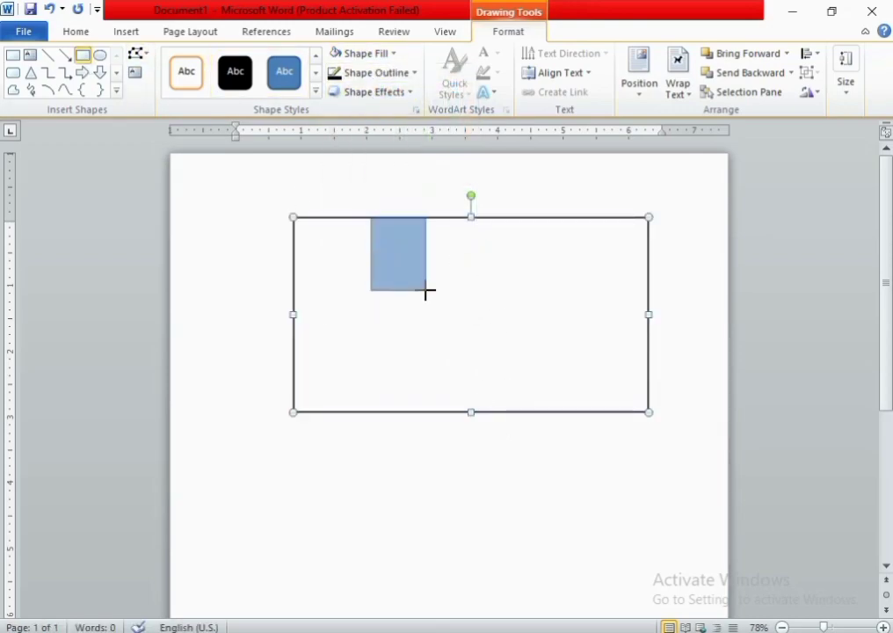
left_click(394, 54)
left_click(334, 212)
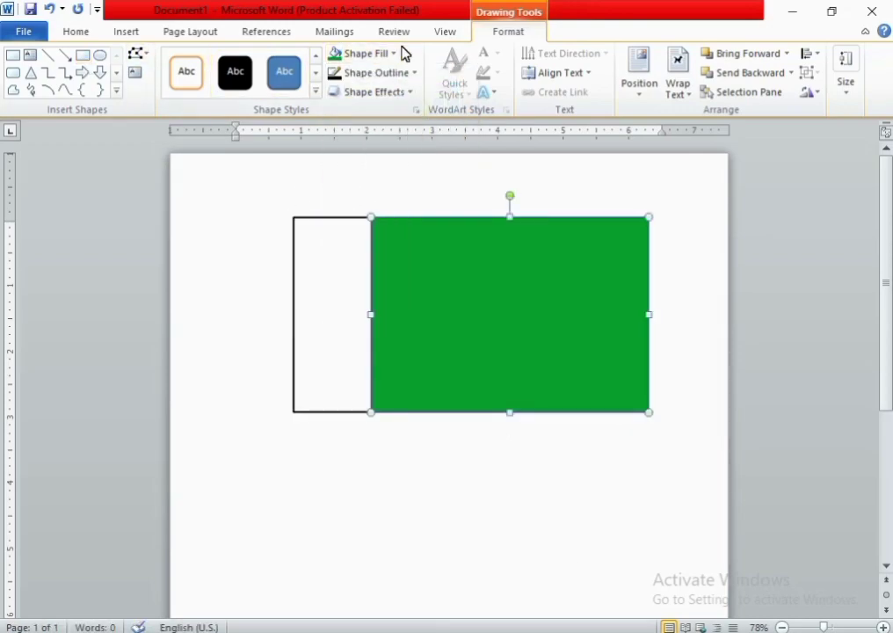
left_click(414, 73)
left_click(354, 107)
left_click(502, 474)
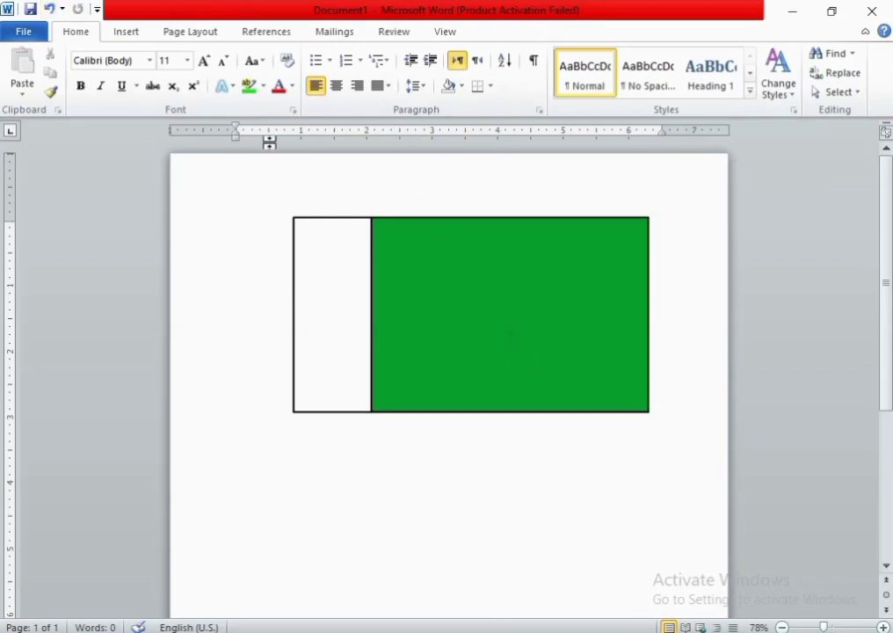
left_click(126, 31)
Draw a crescent moon on the green field and reshape it with Edit Points
left_click(226, 75)
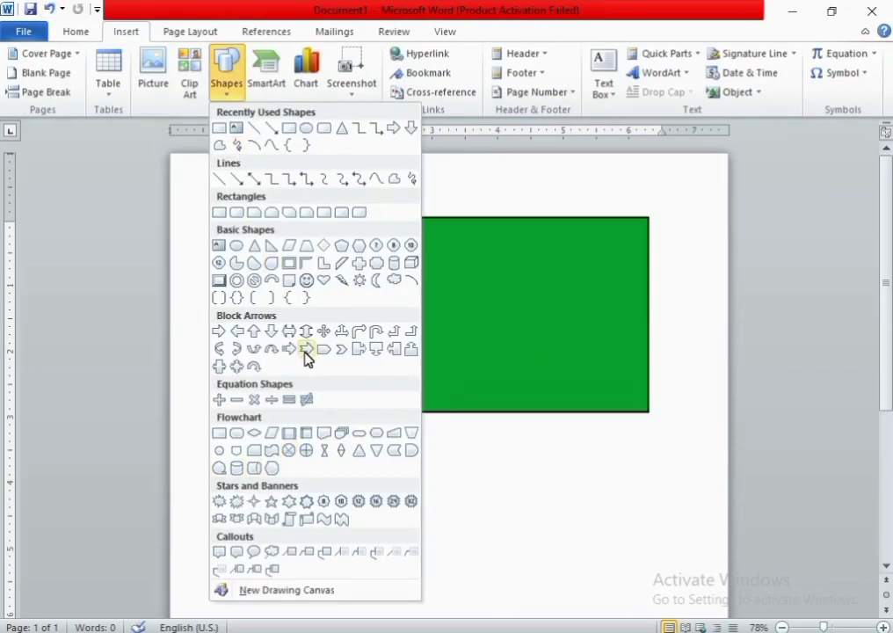
left_click(378, 281)
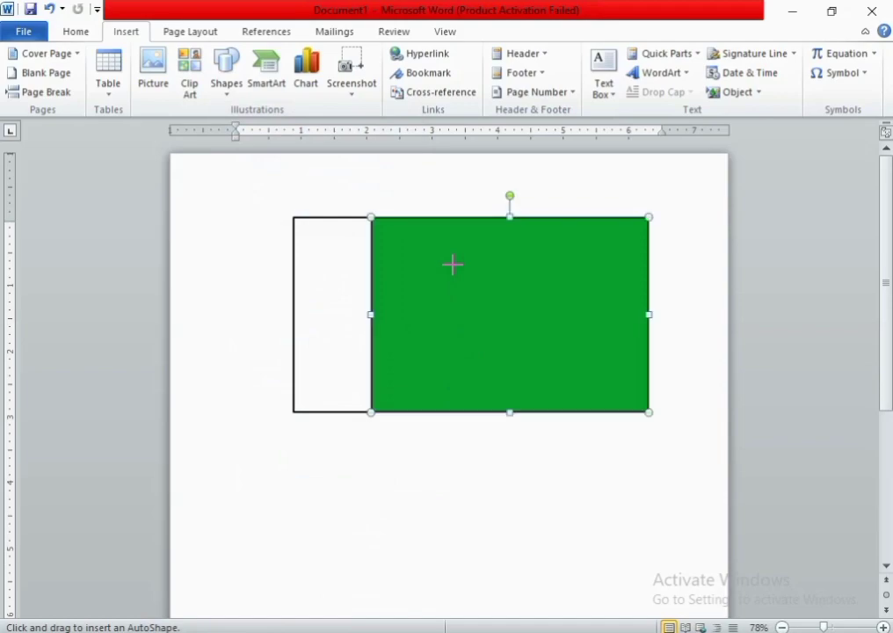
mouse_move(453, 264)
left_mouse_down()
mouse_move(480, 353)
mouse_move(518, 362)
left_mouse_up()
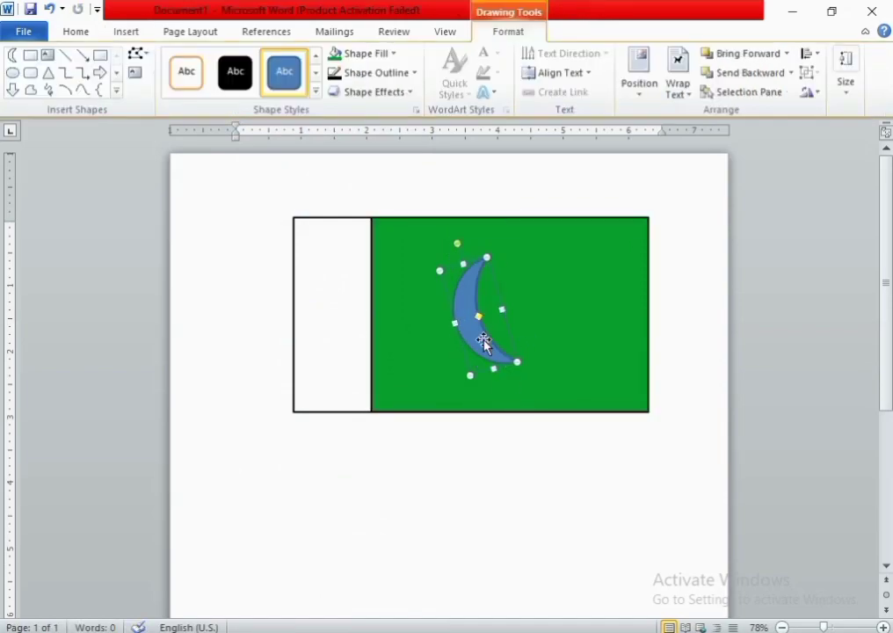
right_click(469, 322)
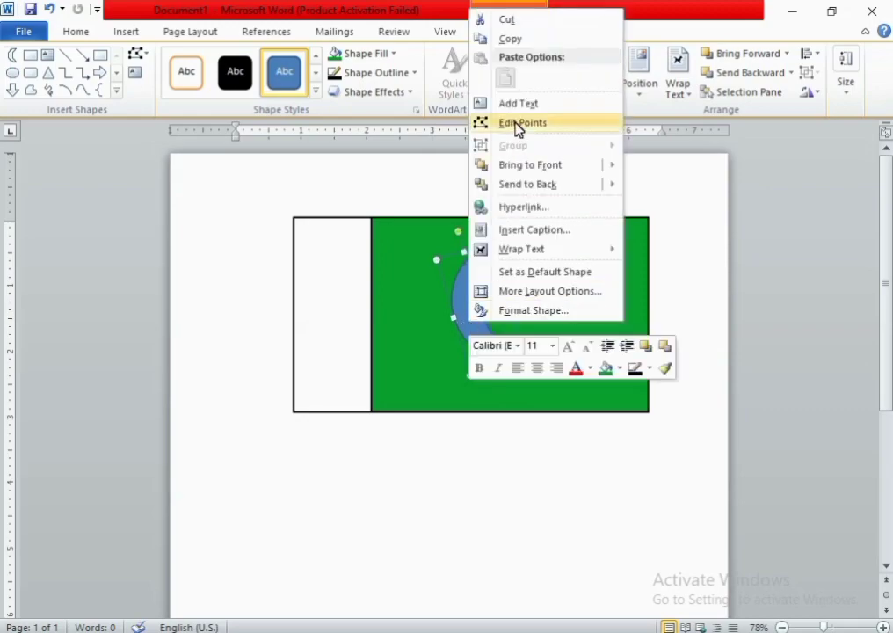
left_click(514, 123)
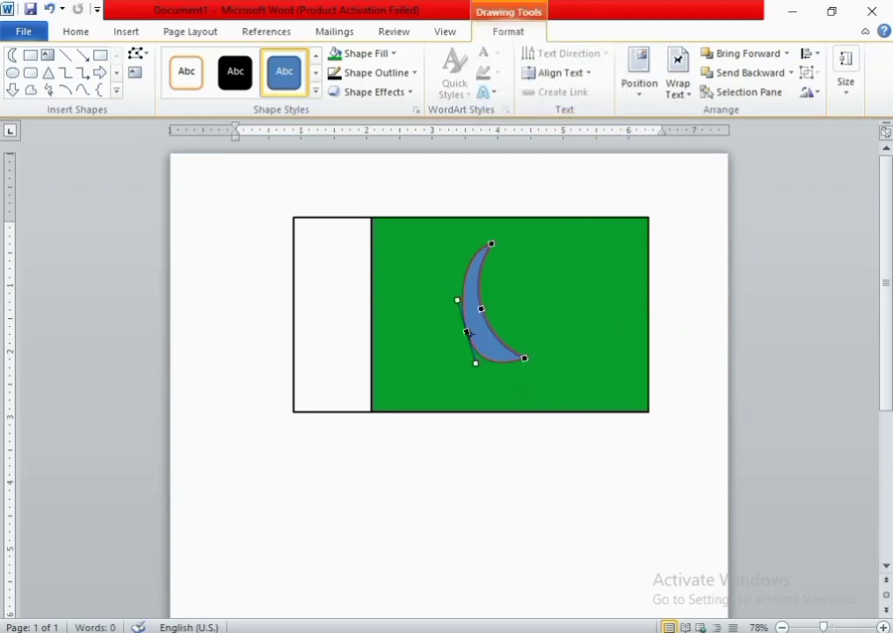
left_click_drag(471, 326, 469, 325)
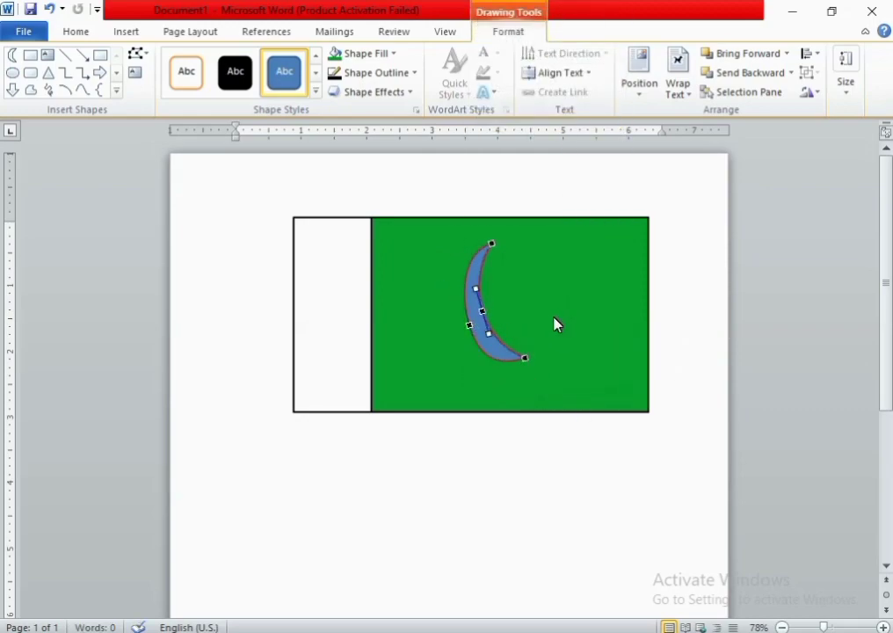
Fill the crescent white, remove its outline, and shift it right and down
left_click(360, 53)
left_click(335, 88)
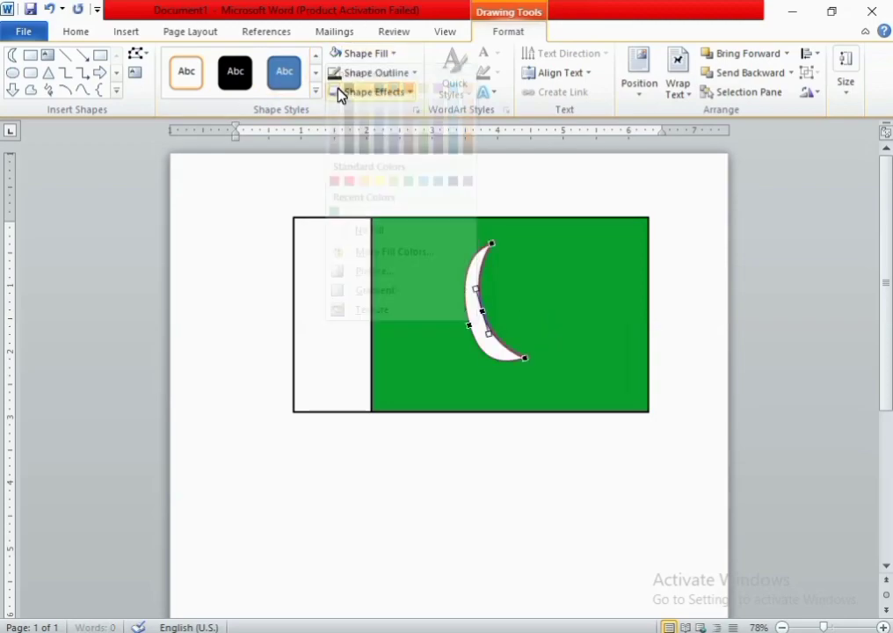
left_click(412, 73)
left_click(364, 251)
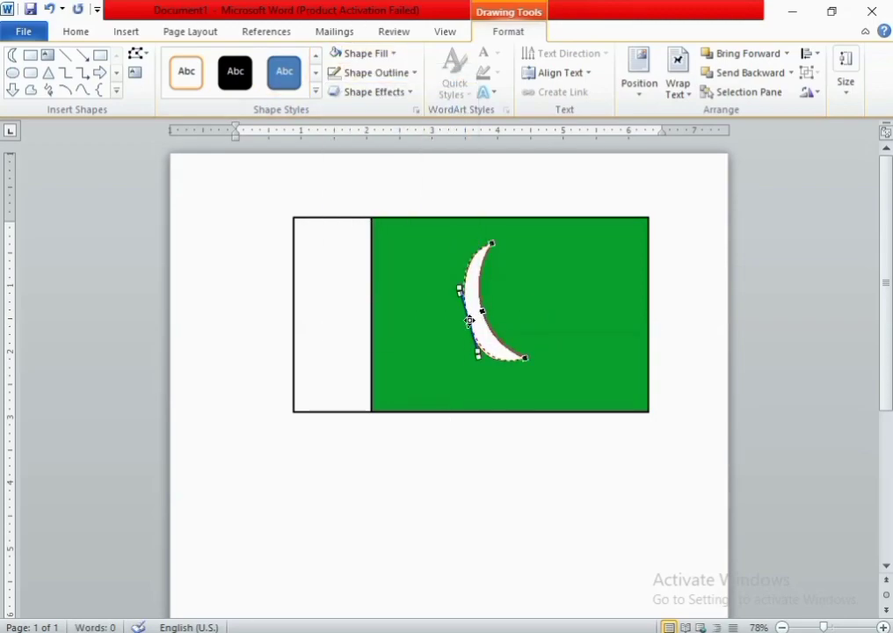
left_click(535, 305)
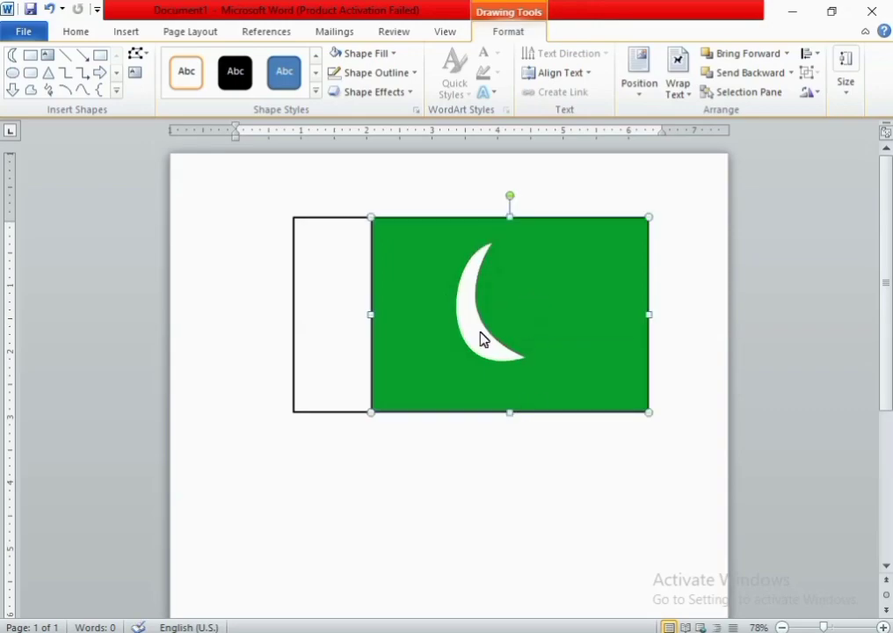
left_click(481, 338)
mouse_move(477, 318)
left_mouse_down()
mouse_move(502, 330)
mouse_move(495, 334)
left_mouse_up()
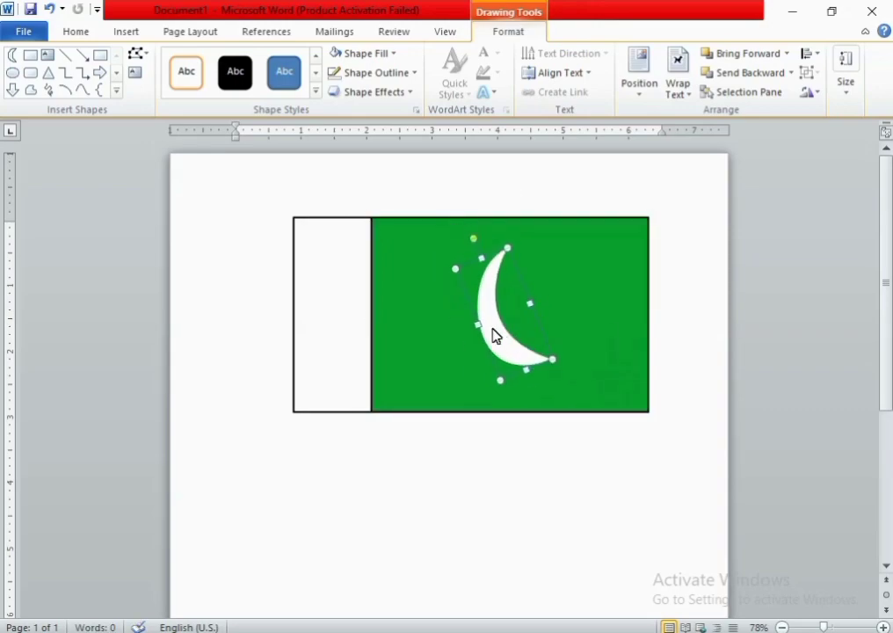
left_click(432, 344)
Add a white five-pointed star with no outline to the right of the crescent
left_click(126, 31)
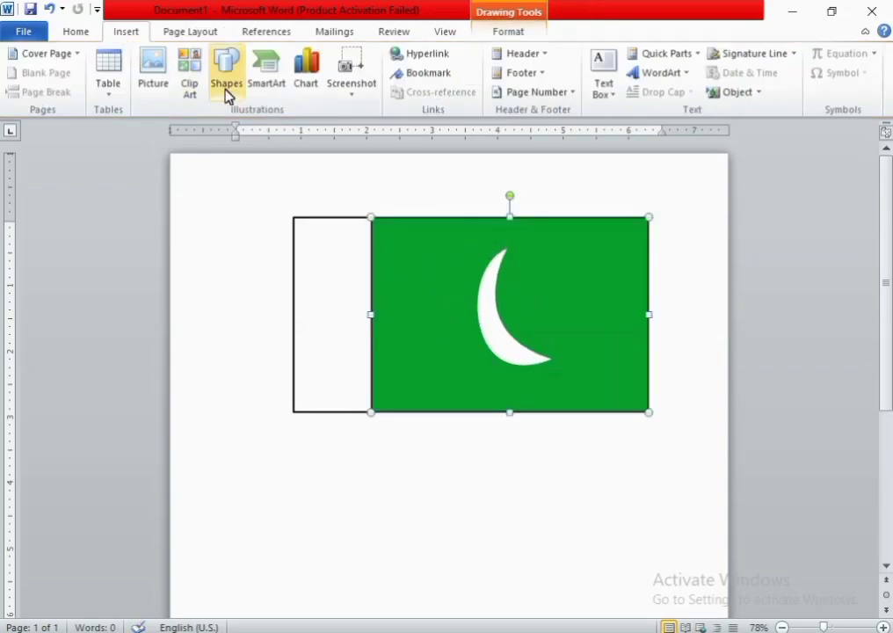
left_click(226, 84)
left_click(278, 501)
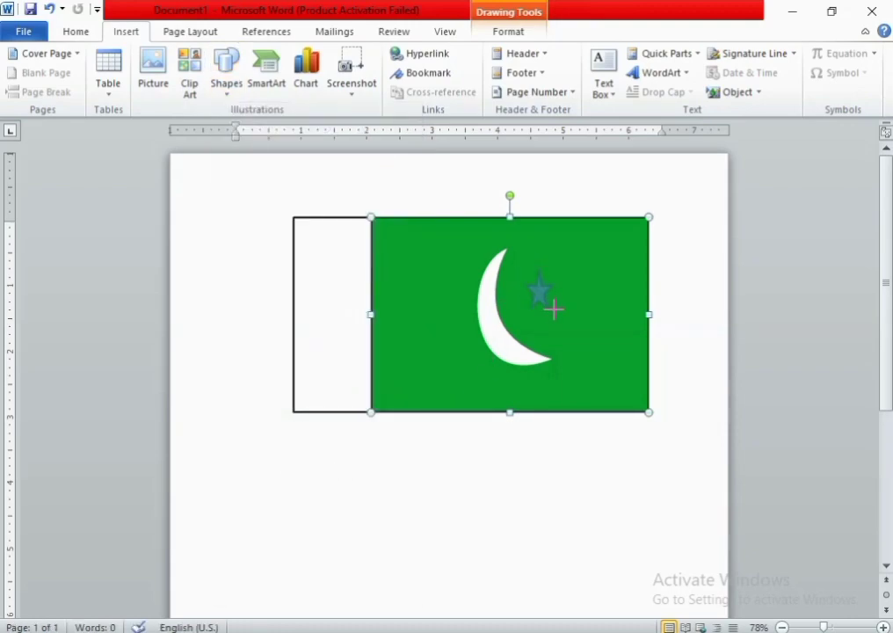
left_click_drag(553, 309, 555, 309)
left_click(414, 73)
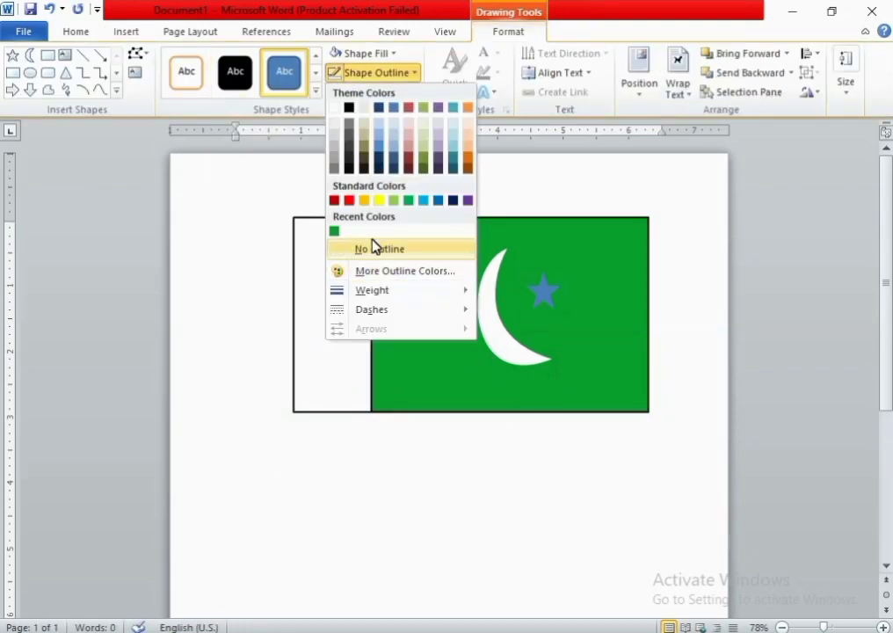
left_click(373, 247)
left_click(390, 55)
left_click(335, 91)
left_click(529, 477)
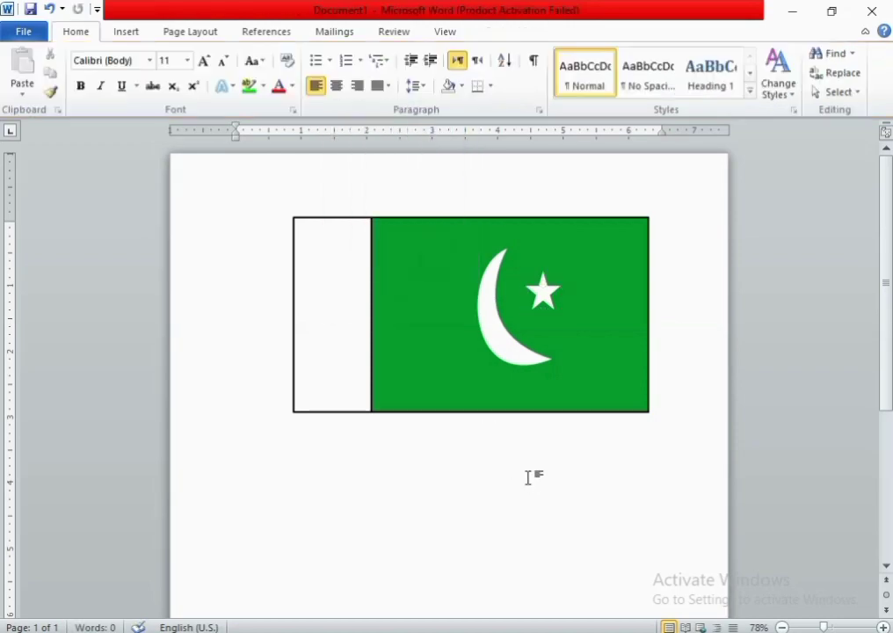
Draw a yellow-filled label rectangle below the flag
left_click(126, 32)
left_click(226, 70)
left_click(221, 208)
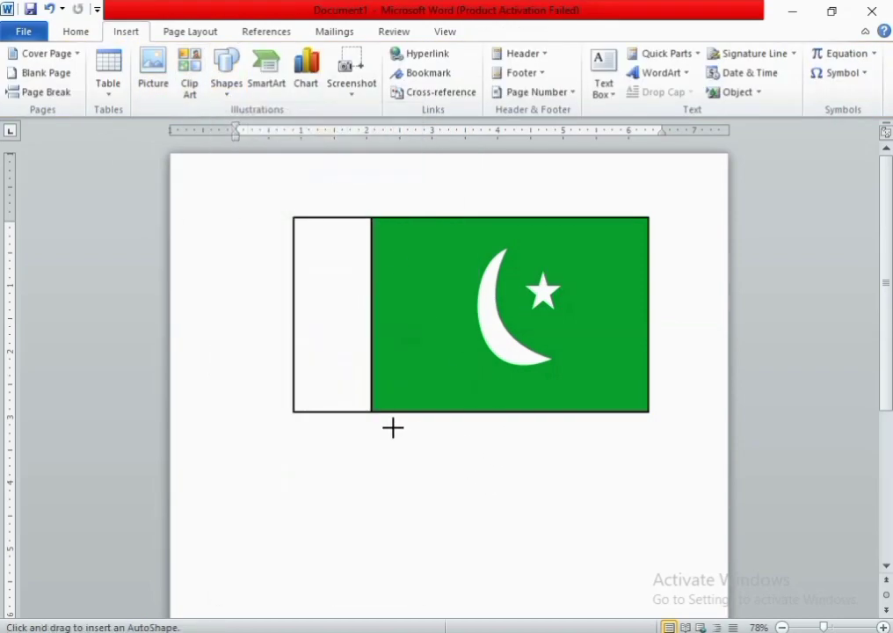
left_click_drag(393, 427, 552, 456)
left_click(395, 54)
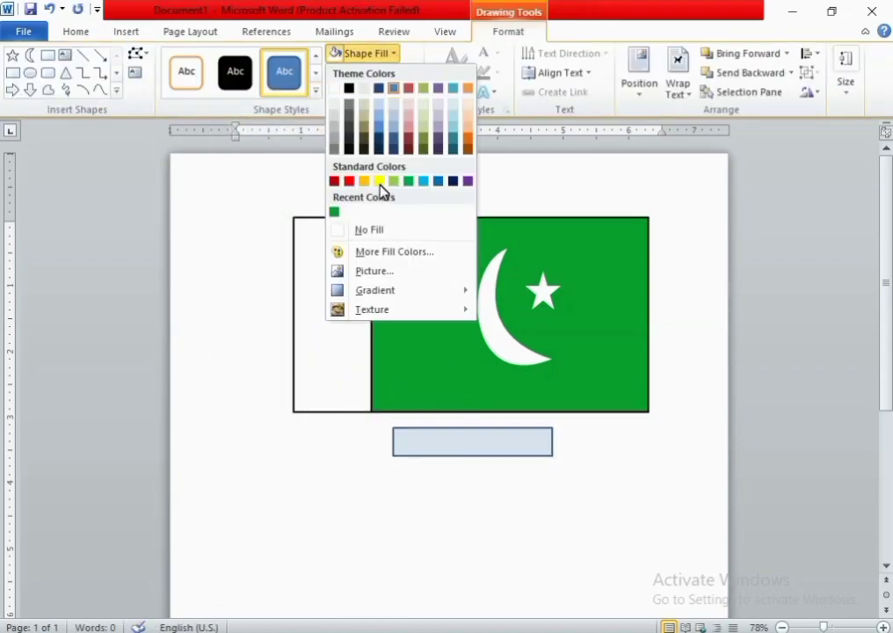
left_click(380, 181)
Add black text reading 'pakistan' inside the yellow label
right_click(448, 442)
left_click(483, 225)
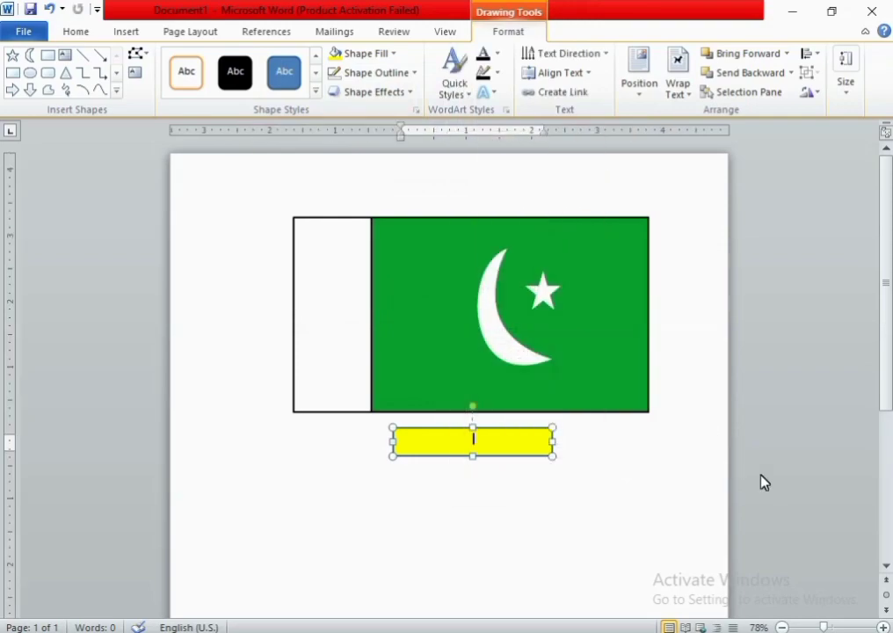
left_click(79, 32)
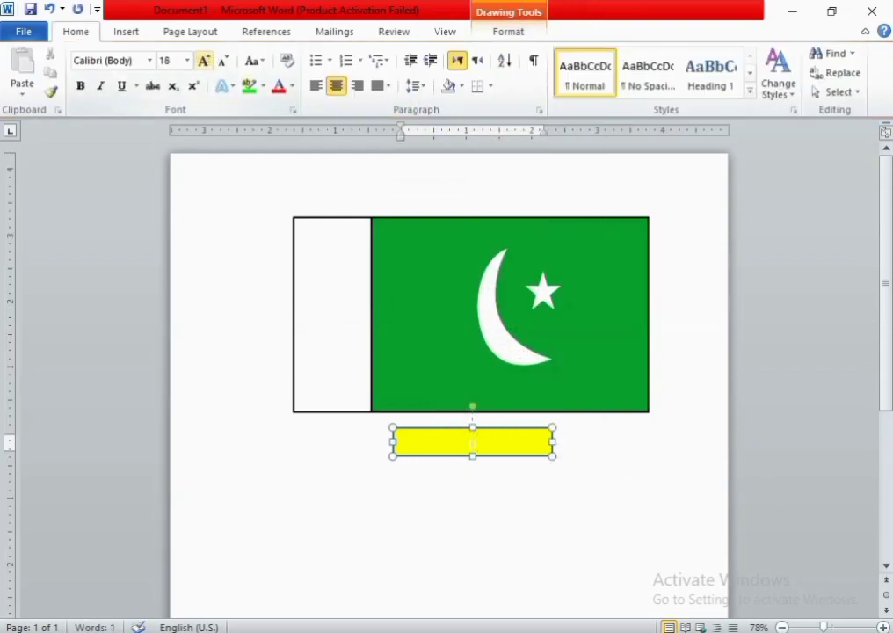
left_click(294, 88)
left_click(293, 146)
type("pakistan")
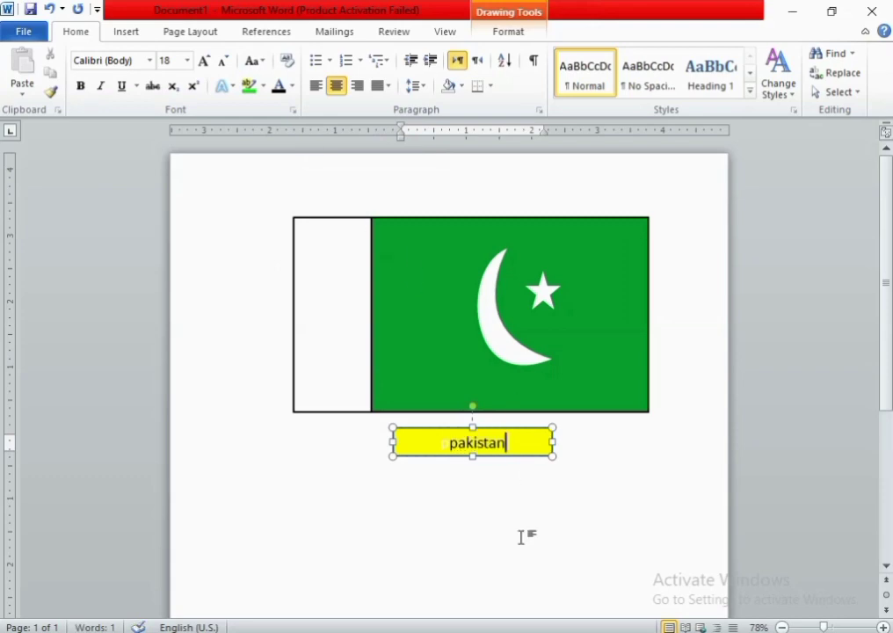
Select all the pakistan label text and make it bold with Ctrl+B
left_click(522, 537)
scroll(711, 363, "down", 1)
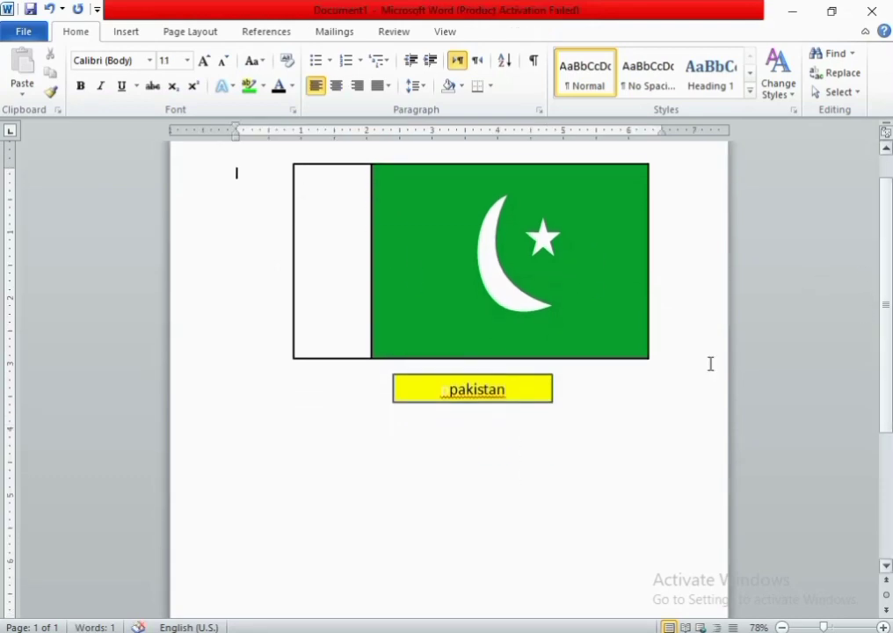
left_click(450, 393)
key("ctrl+a")
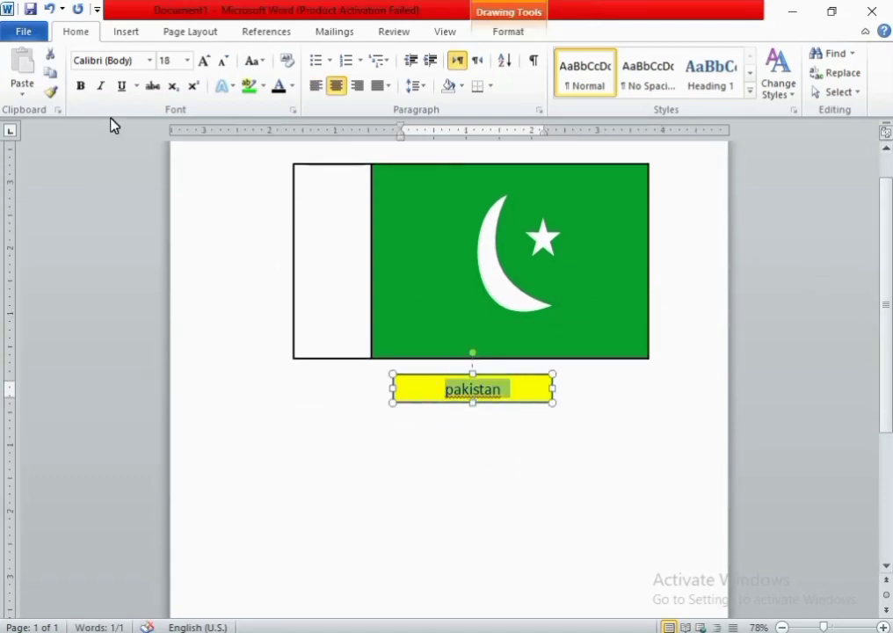
key("ctrl+b")
left_click(561, 478)
left_click(128, 33)
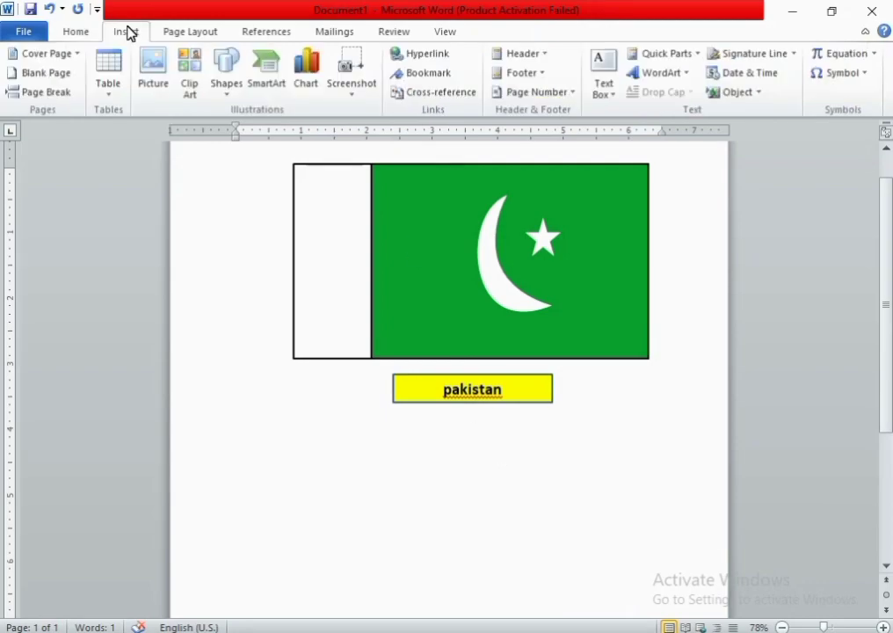
left_click(227, 81)
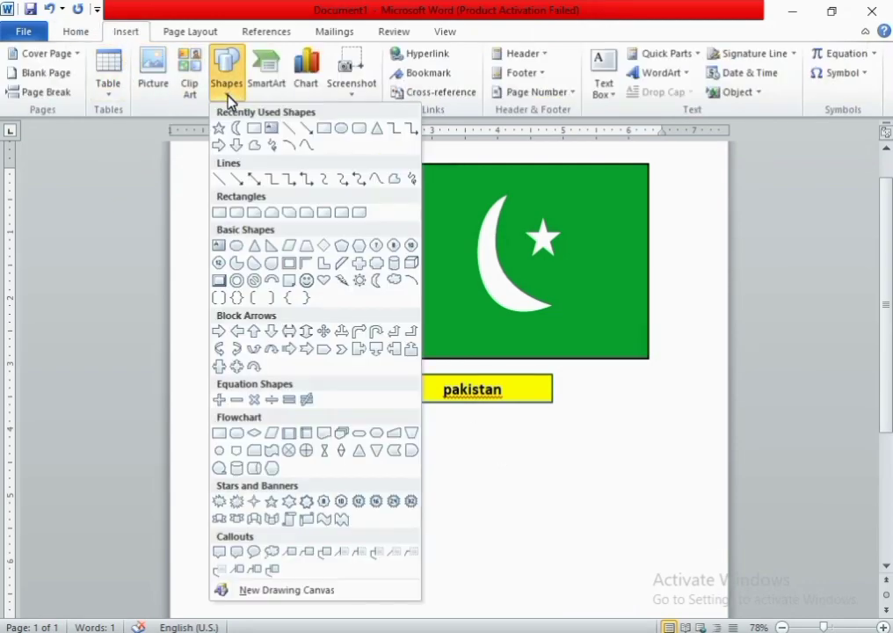
Draw a large red-filled rectangle below the pakistan label
left_click(226, 431)
left_click_drag(292, 439, 643, 606)
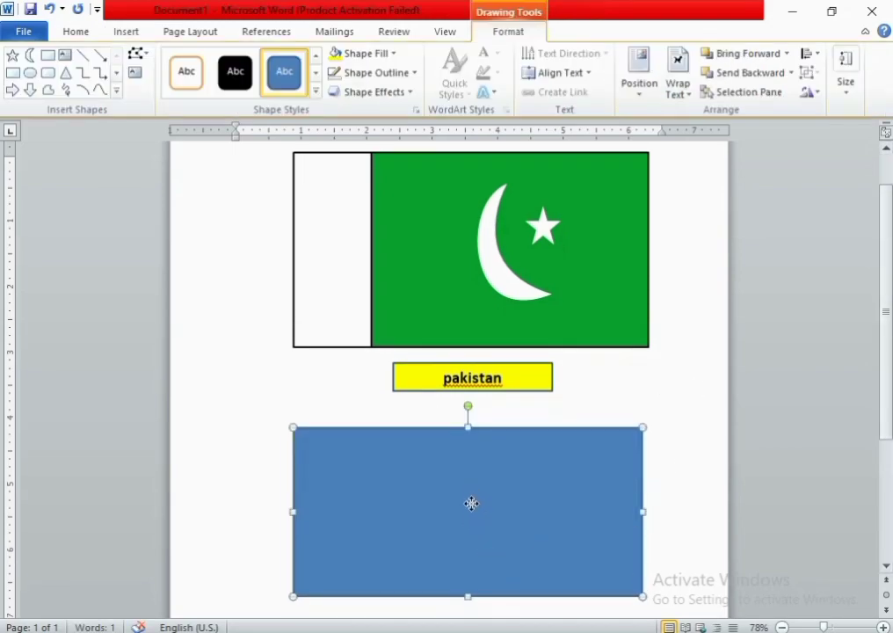
left_click_drag(472, 503, 465, 494)
left_click(132, 32)
left_click(228, 84)
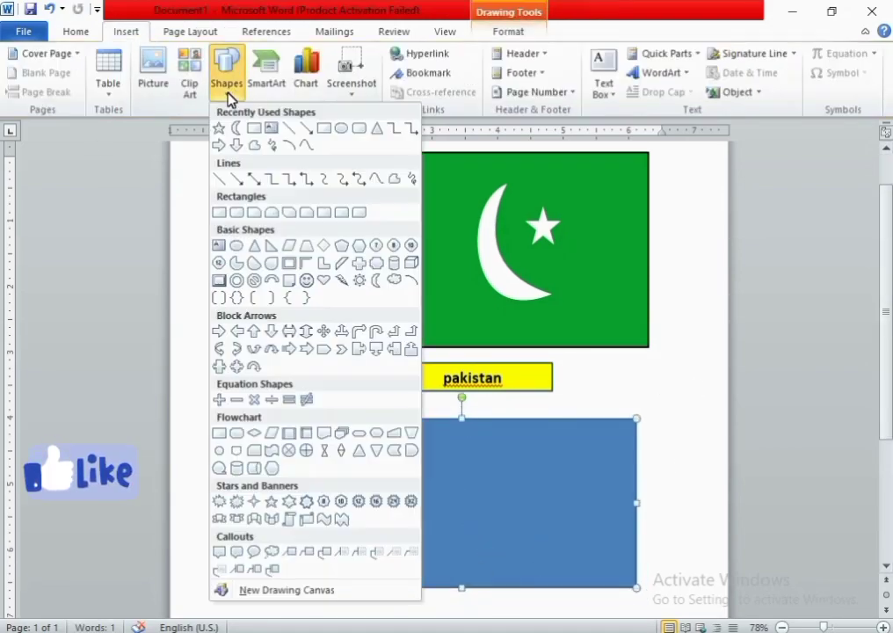
left_click(133, 35)
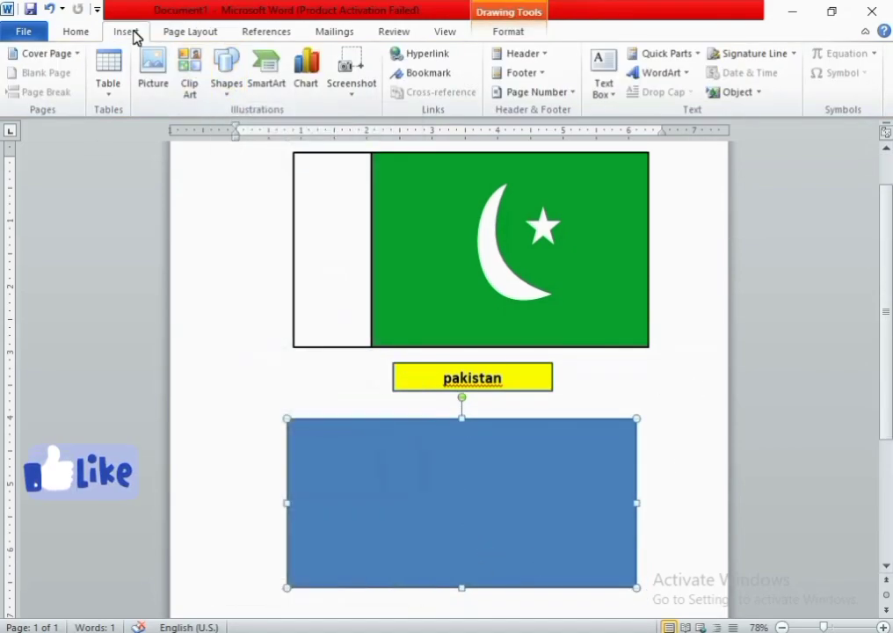
double_click(395, 462)
left_click(394, 54)
left_click(349, 179)
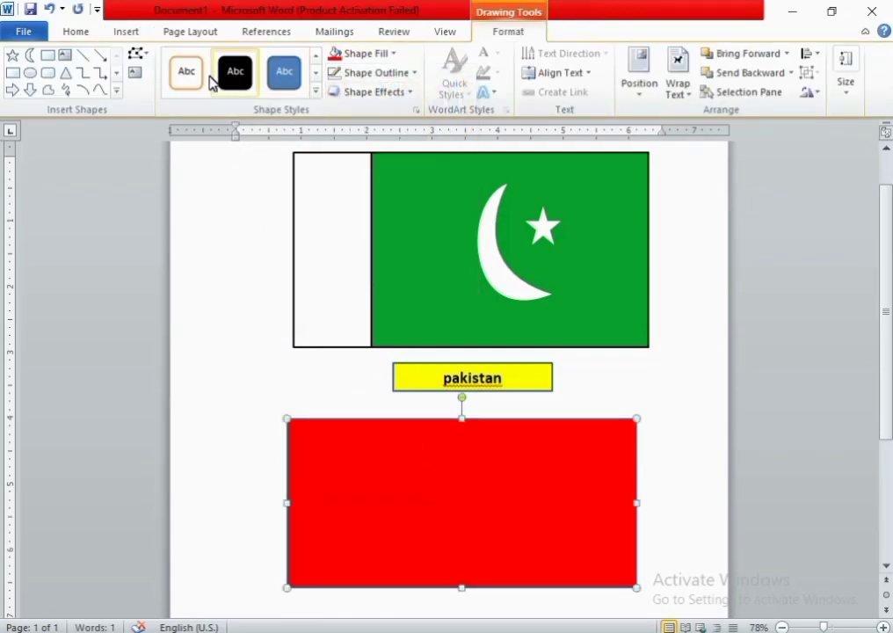
Add a star in the flag's top-left with yellow fill and yellow outline
left_click(12, 55)
left_click_drag(346, 472, 346, 476)
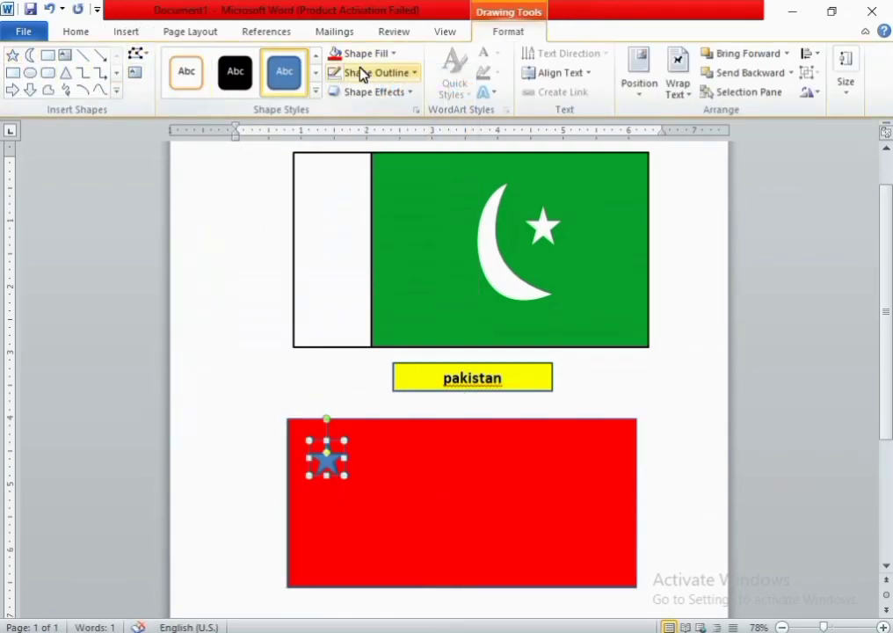
left_click(365, 54)
left_click(380, 180)
left_click(375, 73)
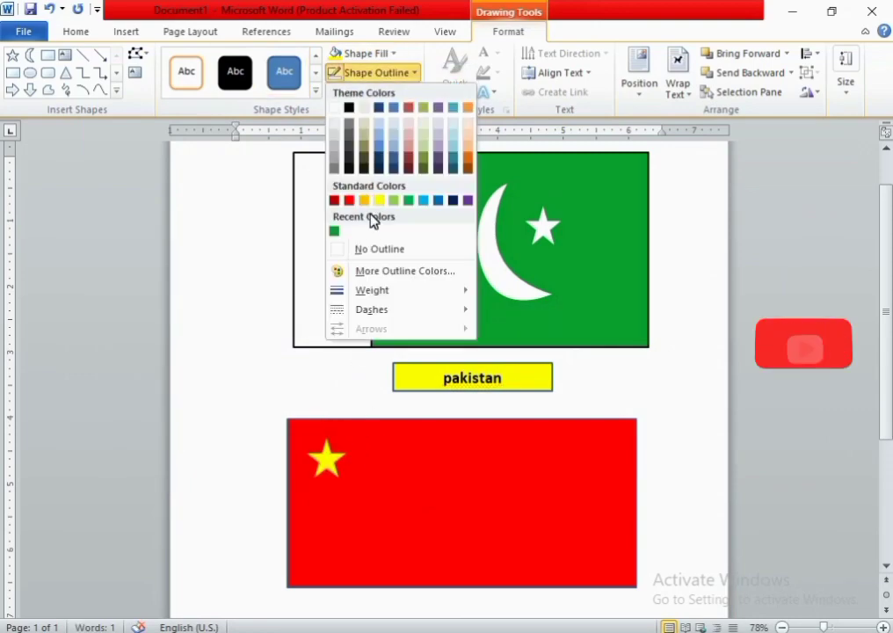
left_click(374, 198)
Copy and paste the star, arranging four small yellow stars in an arc beside it
key("ctrl+c")
key("ctrl+v")
key("ctrl+v")
key("ctrl+v")
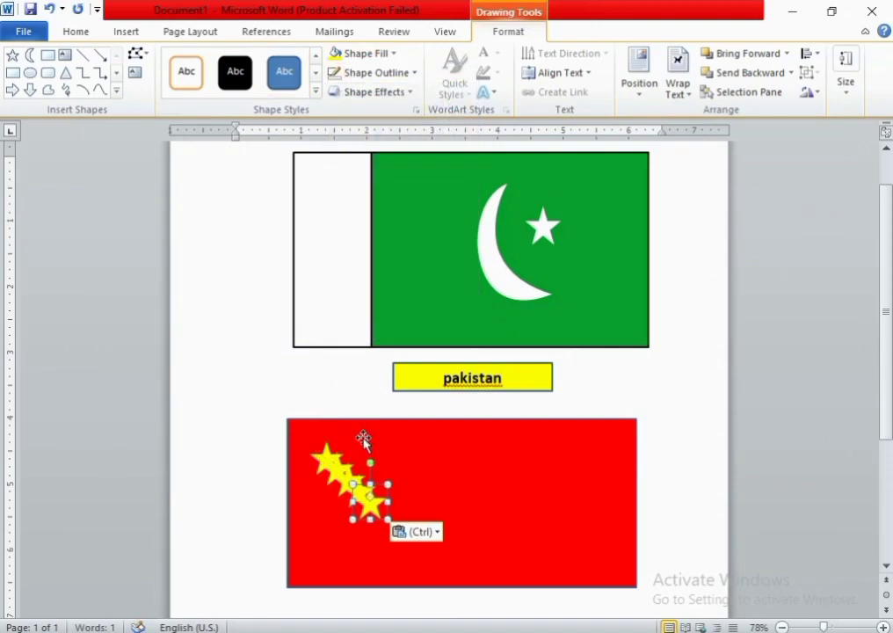
left_click_drag(362, 488, 422, 472)
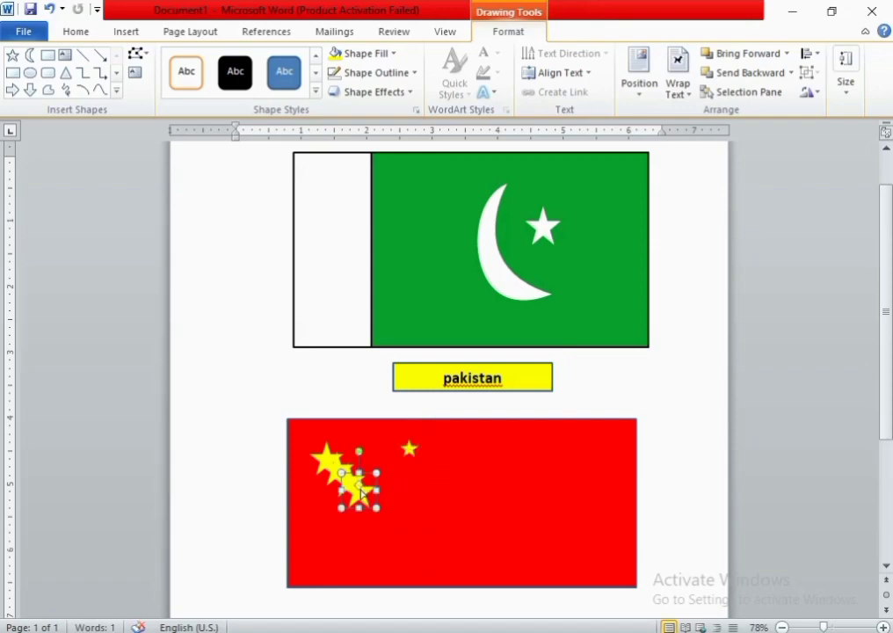
key("ctrl+z")
key("ctrl+z")
key("ctrl+z")
key("ctrl+z")
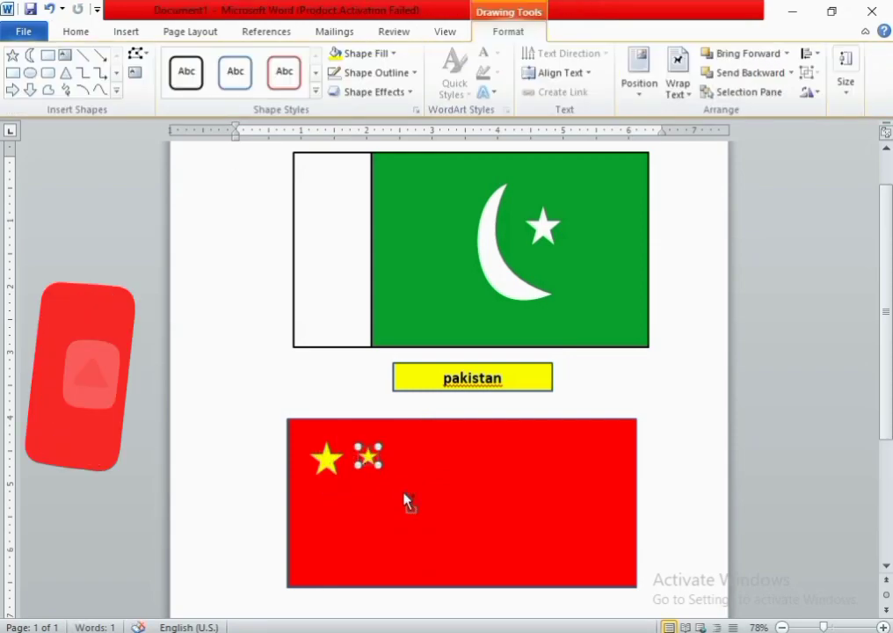
key("ctrl+v")
key("ctrl+v")
key("ctrl+v")
left_click_drag(357, 497, 359, 494)
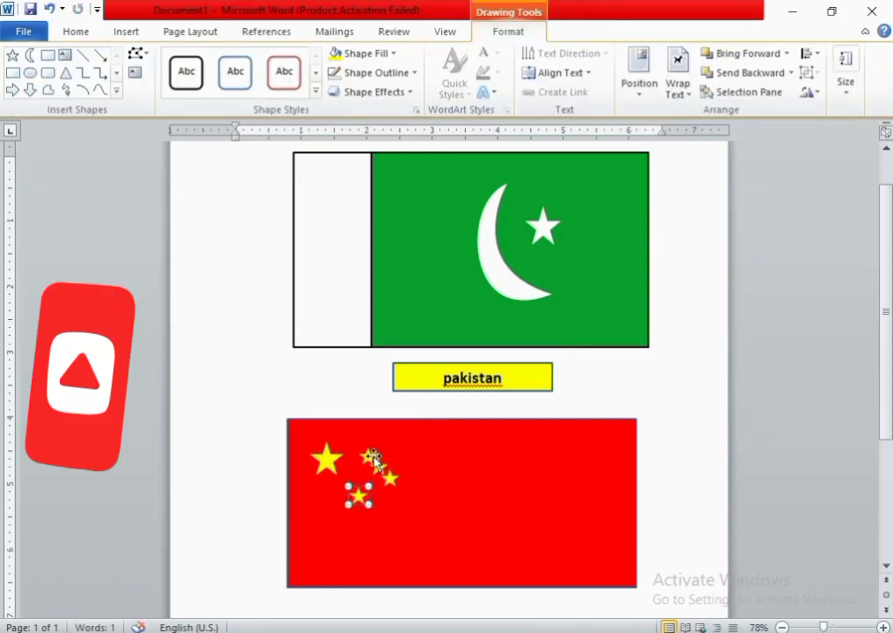
mouse_move(369, 455)
left_mouse_down()
mouse_move(369, 440)
mouse_move(358, 486)
left_mouse_up()
left_click(389, 479)
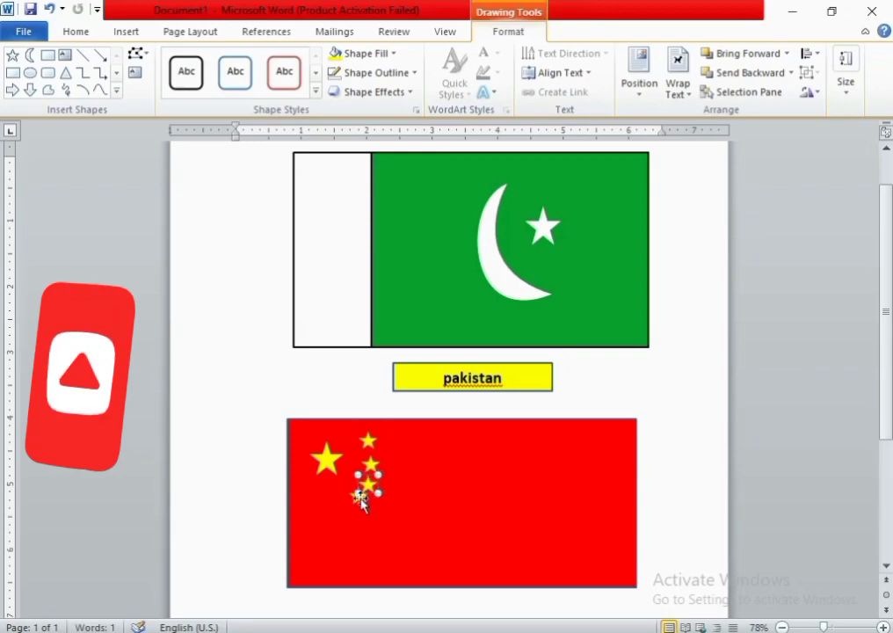
left_click(365, 498)
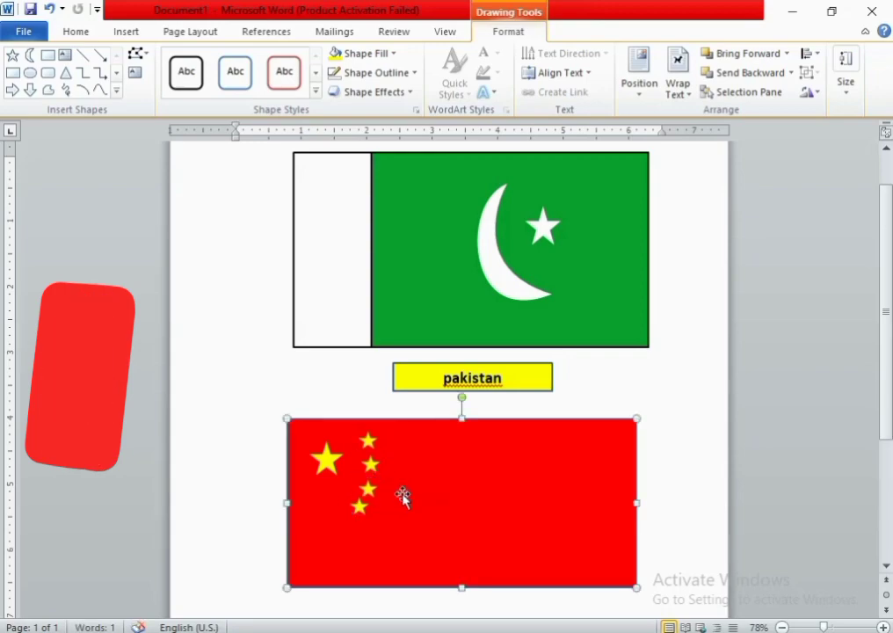
scroll(706, 449, "down", 1)
Draw a small yellow-filled rectangle centred beneath the red flag
left_click(47, 54)
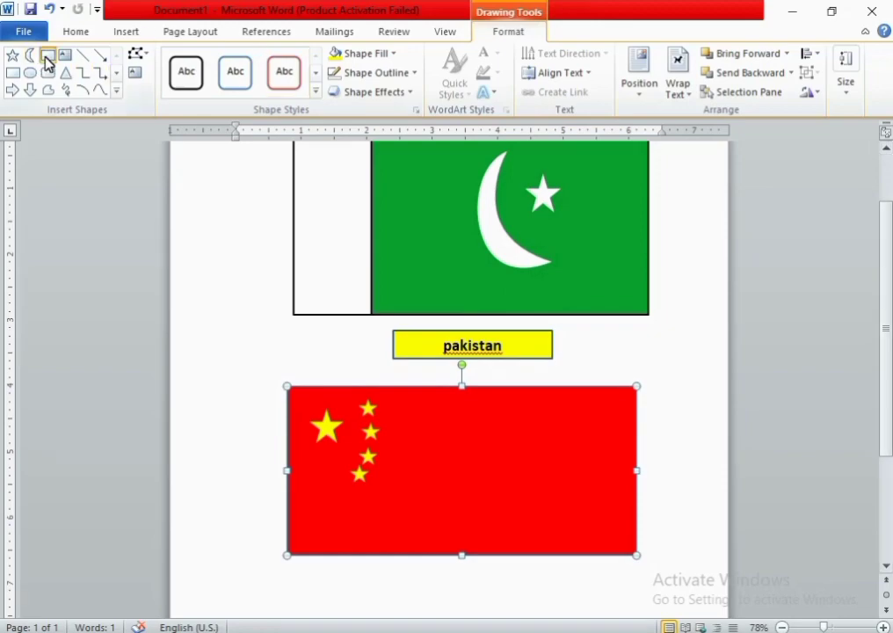
left_click_drag(378, 574, 516, 603)
left_click_drag(430, 587, 459, 588)
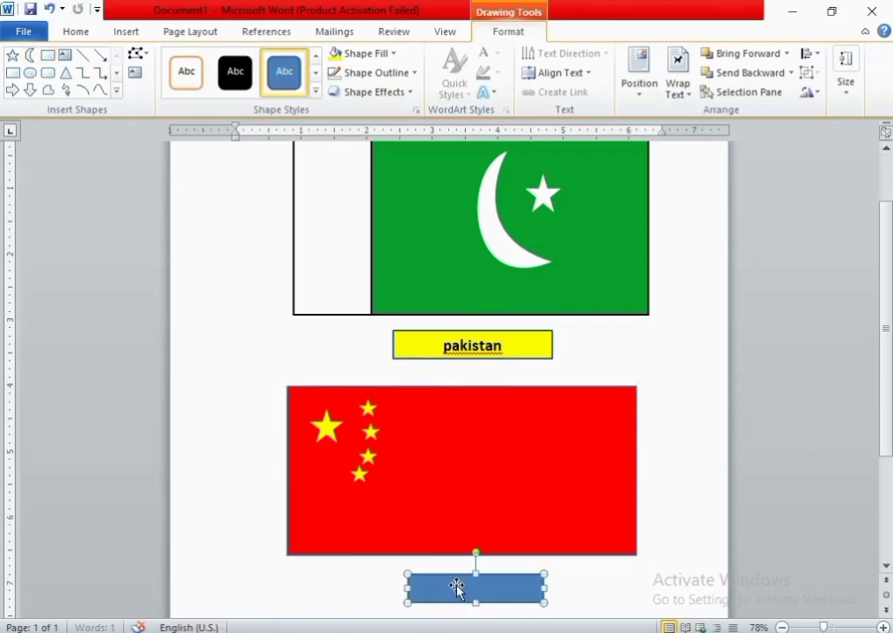
right_click(459, 590)
left_click(399, 60)
right_click(459, 587)
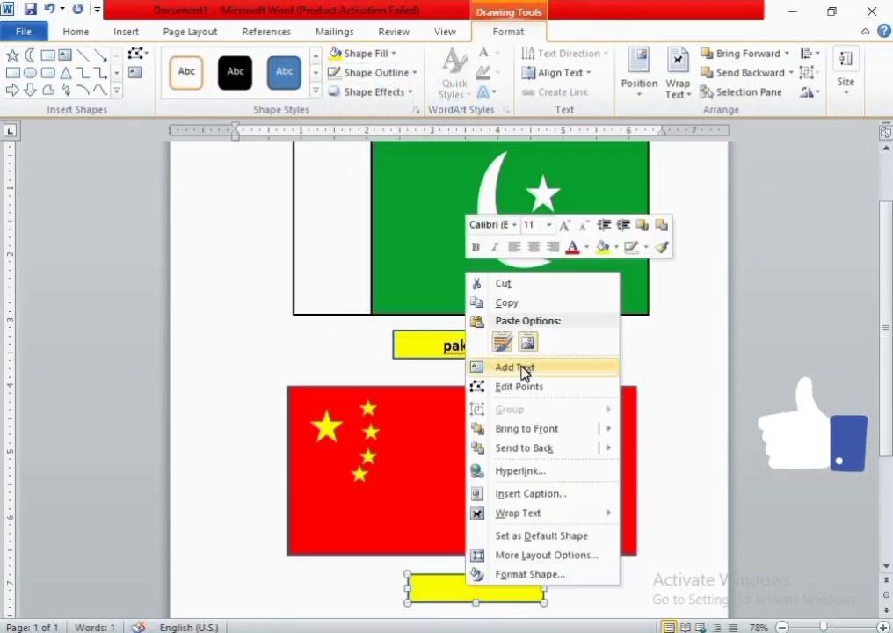
key("Escape")
Add the text 'china' at font size 20 inside the yellow label
right_click(500, 592)
left_click(545, 374)
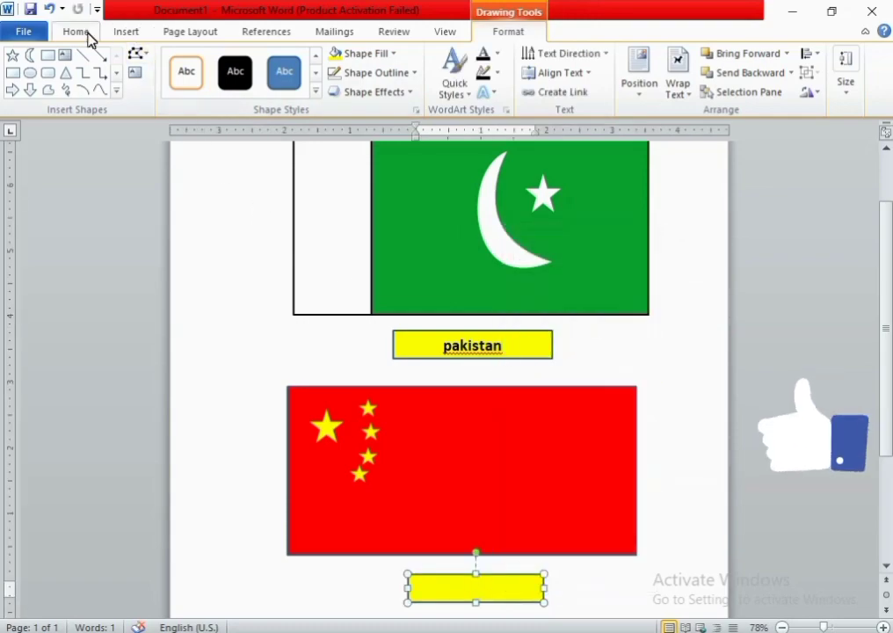
left_click(78, 32)
triple_click(206, 61)
double_click(205, 60)
type("china")
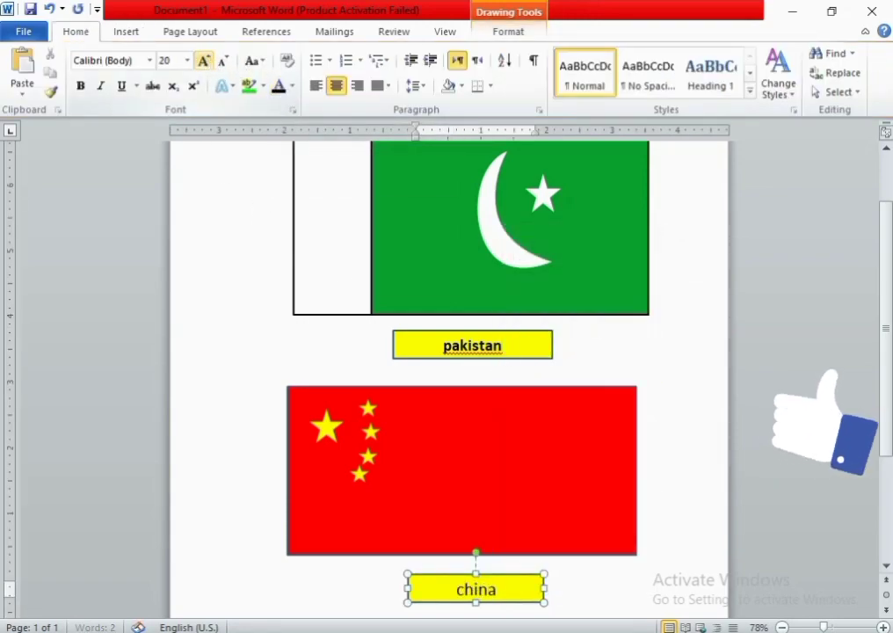
left_click(467, 390)
Zoom out to 64% so both labelled flags are visible on the page
left_click_drag(823, 627, 816, 629)
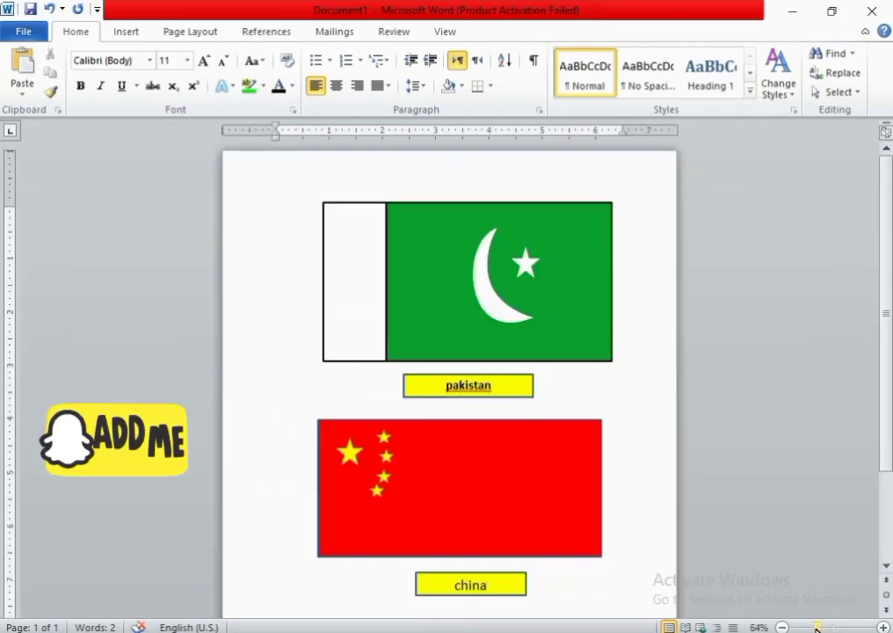
left_click_drag(887, 316, 887, 330)
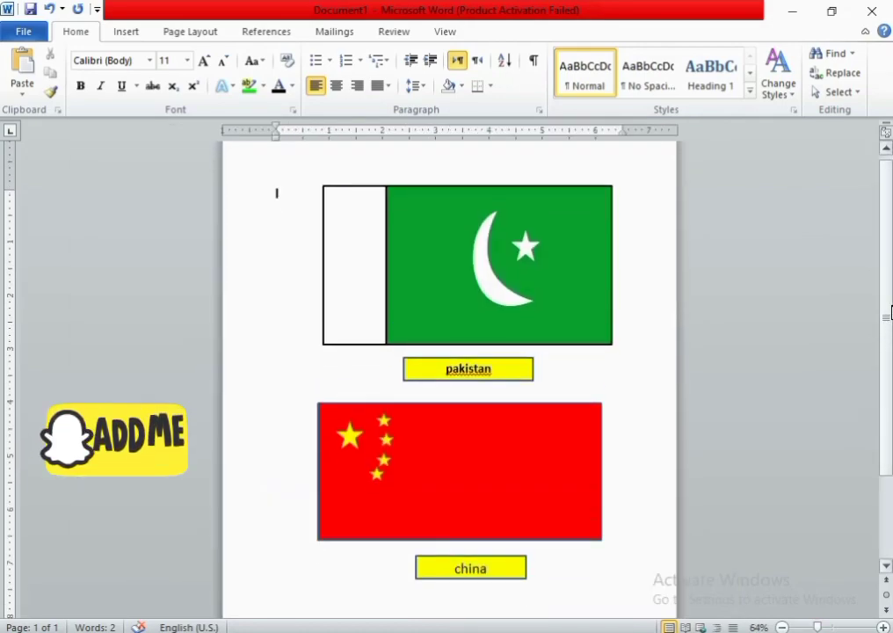
left_click(571, 569)
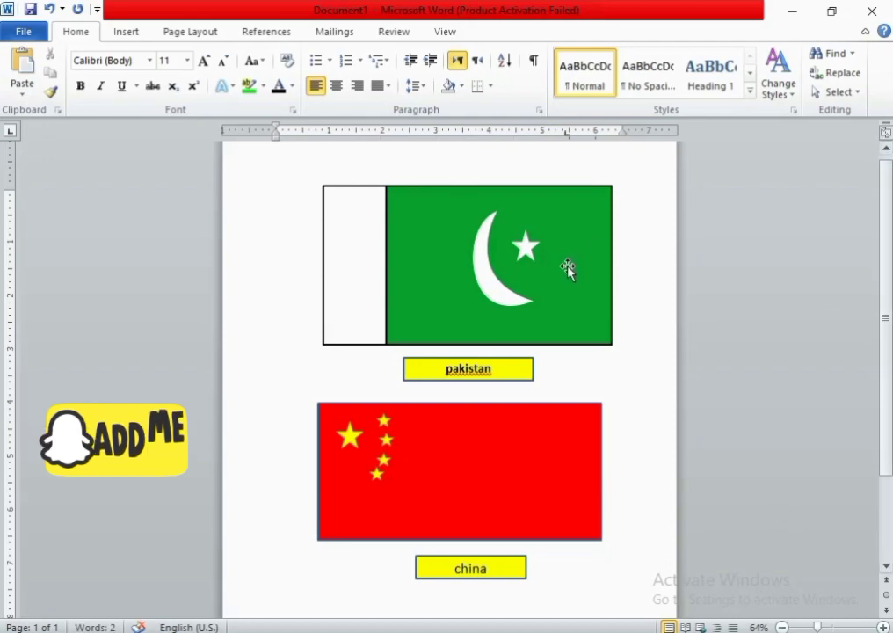
left_click(126, 30)
Add a new blank page and draw an unfilled rectangle for the Russia flag
left_click(46, 73)
left_click_drag(886, 316, 886, 495)
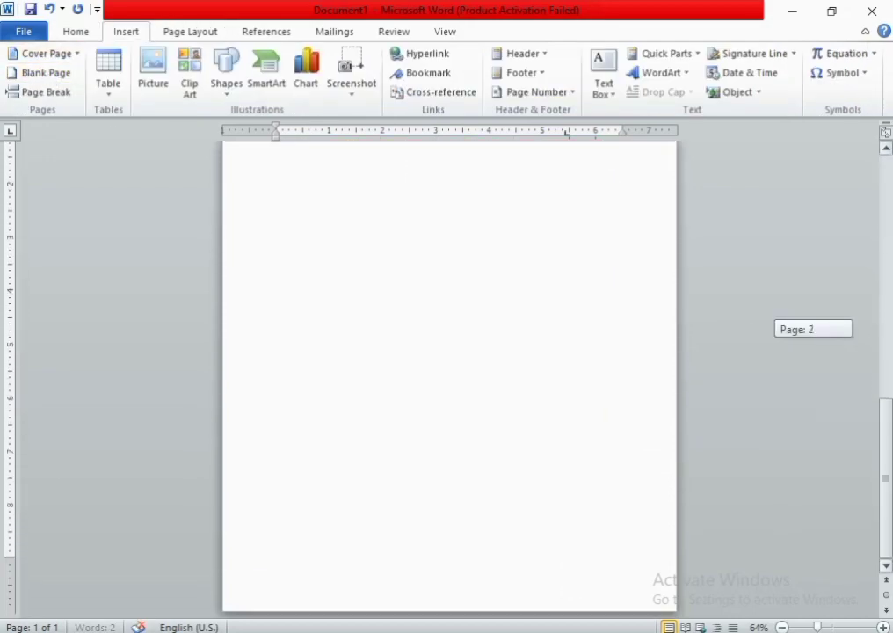
left_click(226, 88)
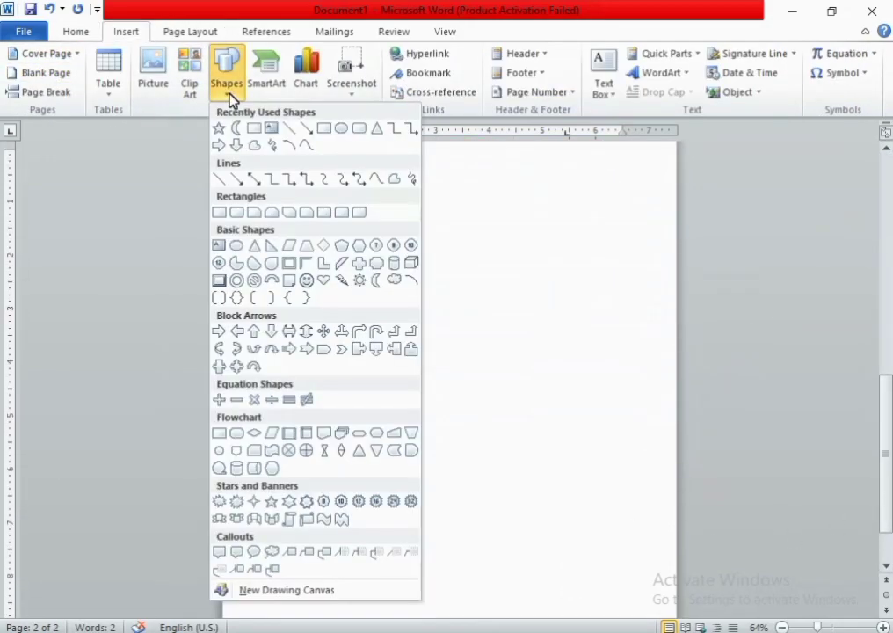
left_click(223, 210)
left_click_drag(302, 184, 424, 260)
left_click(393, 52)
left_click(347, 227)
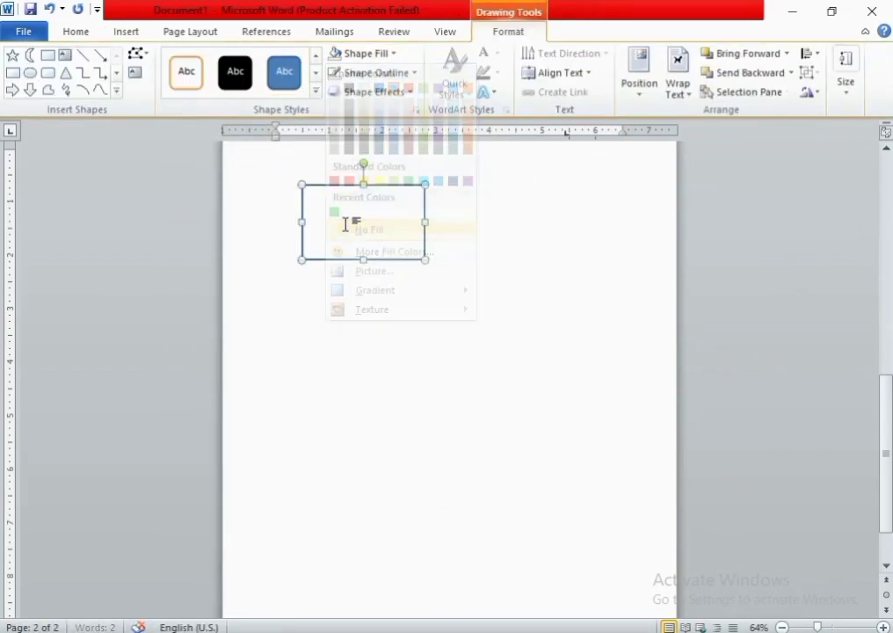
left_click(379, 72)
Add a thin light blue middle stripe across the Russia flag rectangle
left_click(83, 54)
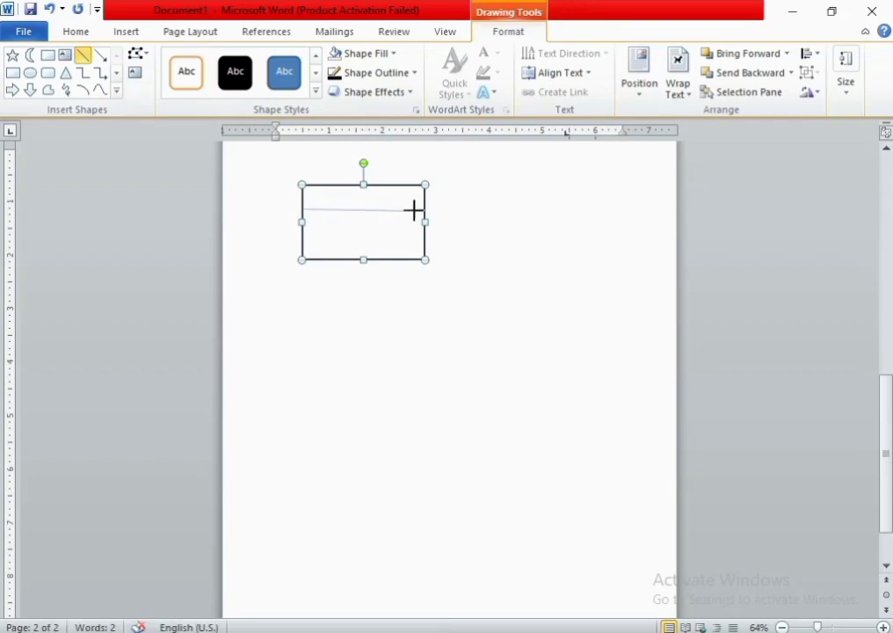
left_click_drag(331, 207, 367, 208)
key("Delete")
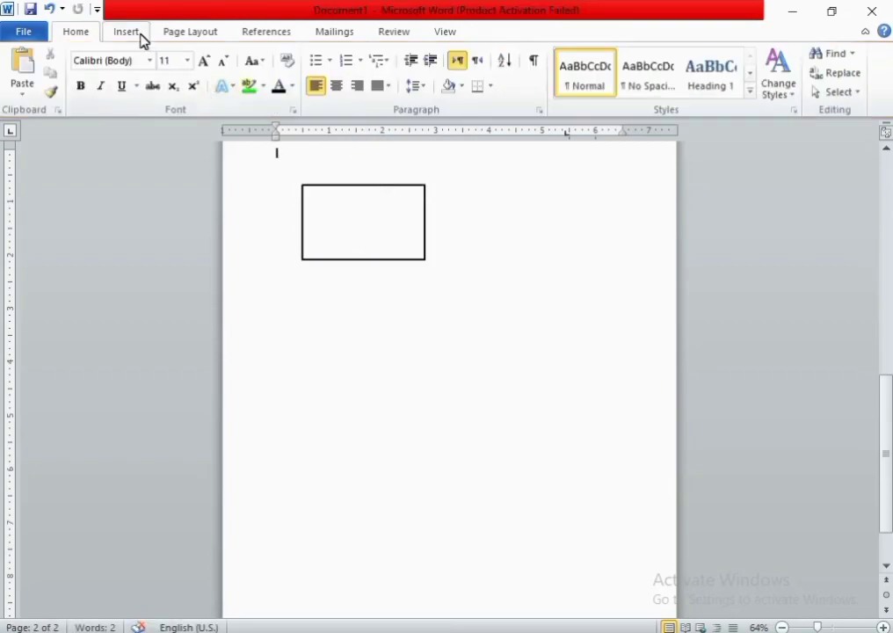
left_click(131, 33)
left_click(226, 83)
left_click(227, 173)
left_click_drag(302, 211, 424, 259)
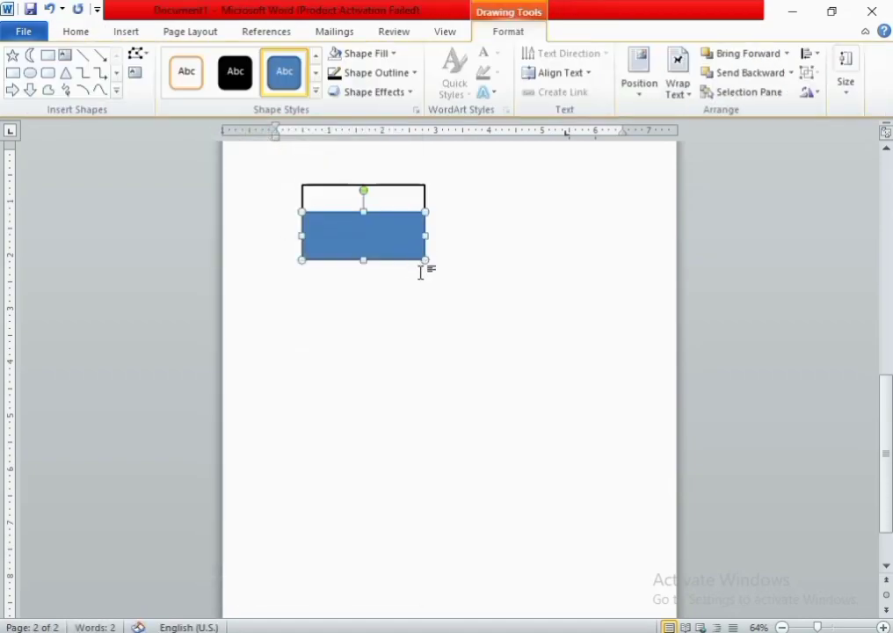
left_click(364, 52)
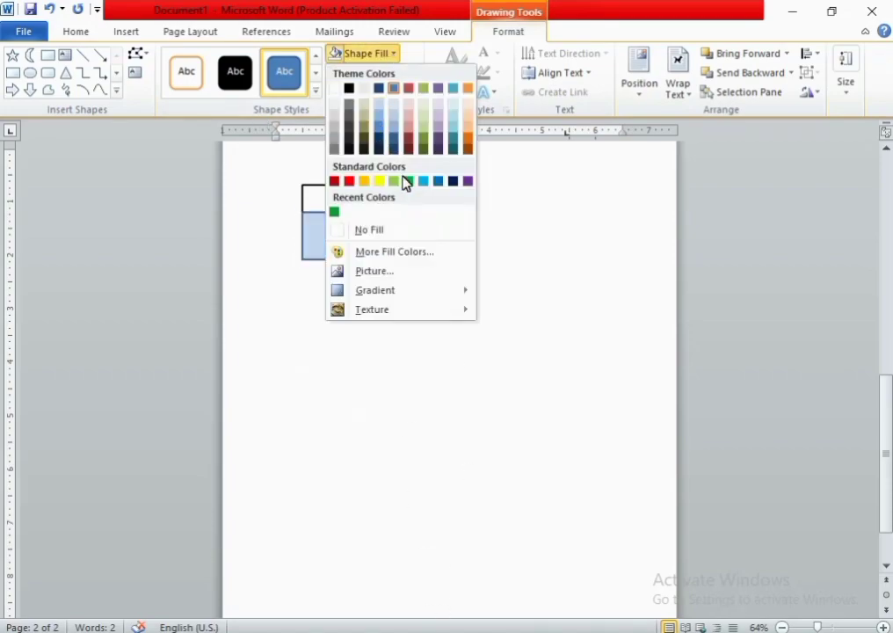
left_click(421, 181)
left_click_drag(368, 234, 367, 235)
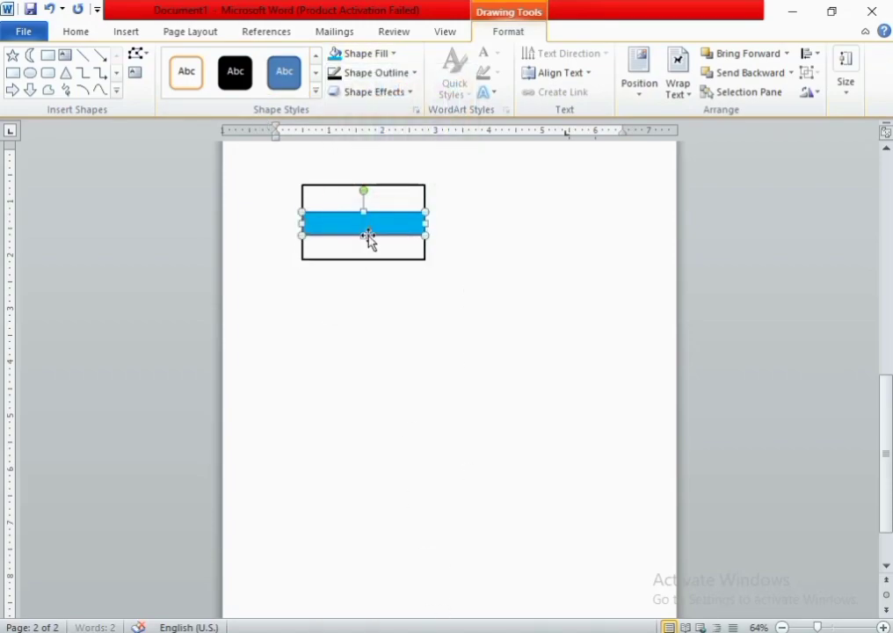
Draw a red bottom stripe beneath the light blue one
left_click(47, 55)
mouse_move(301, 244)
left_mouse_down()
mouse_move(357, 279)
mouse_move(425, 268)
left_mouse_up()
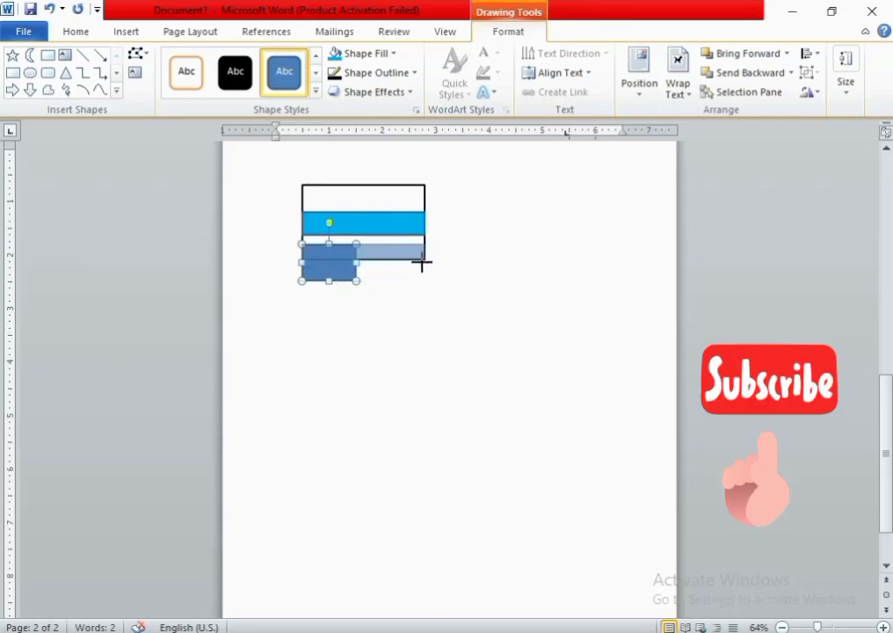
left_click_drag(372, 250, 372, 243)
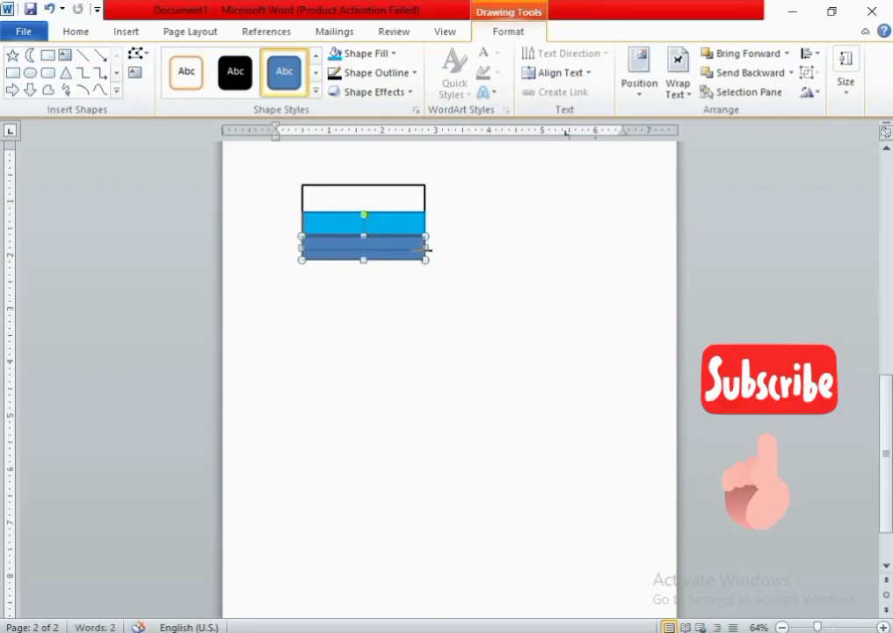
left_click(461, 291)
left_click(365, 244)
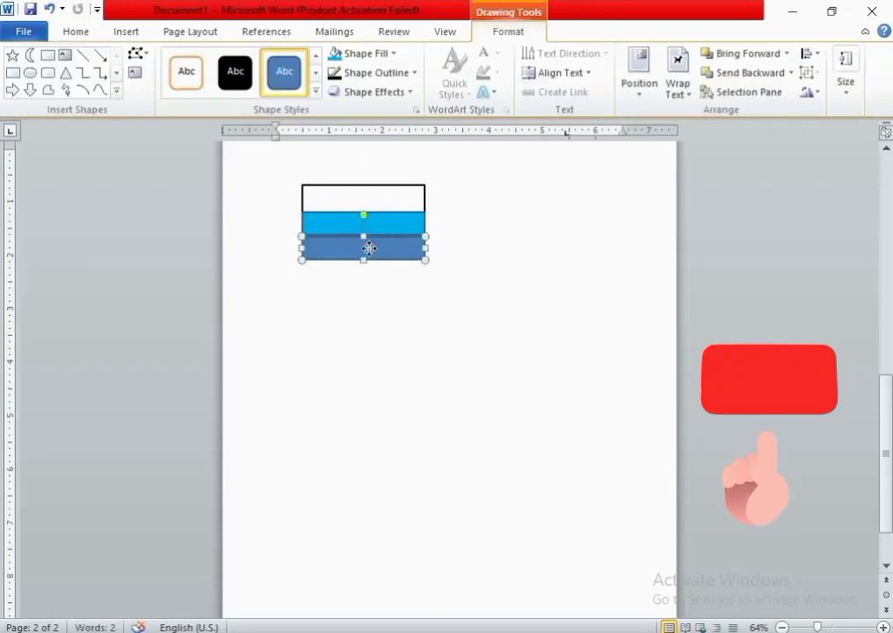
left_click(369, 277)
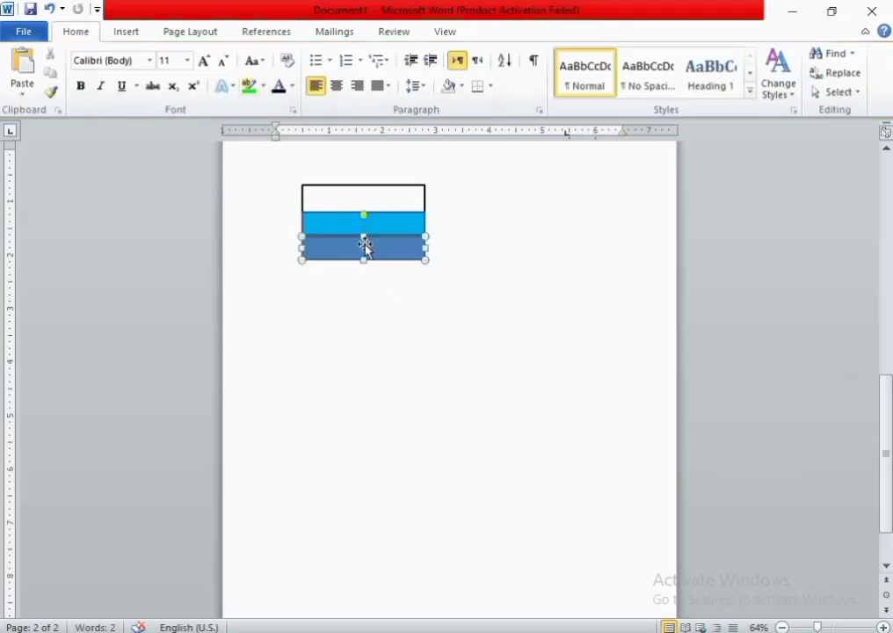
double_click(366, 248)
left_click(365, 53)
left_click(349, 181)
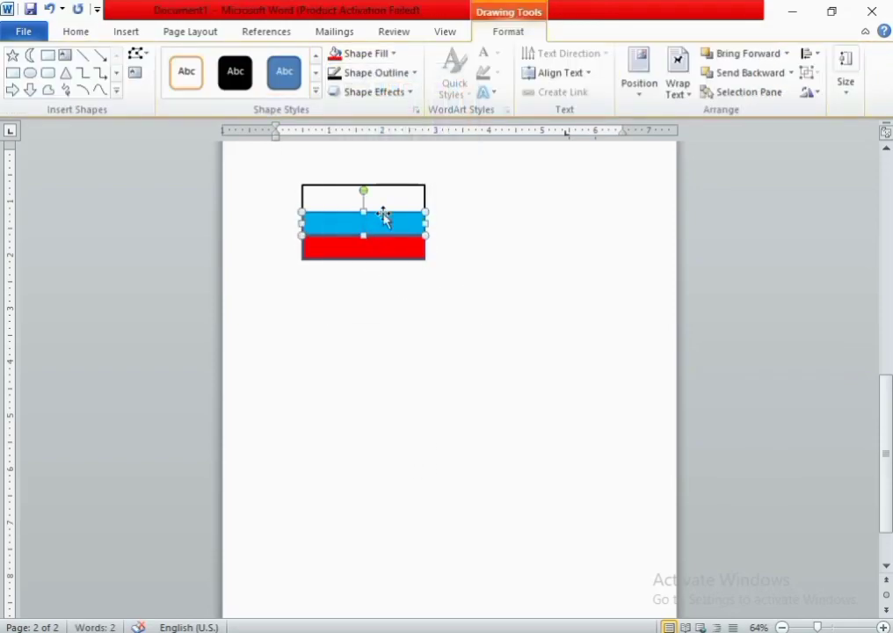
left_click(383, 217)
double_click(387, 249)
left_click(451, 281)
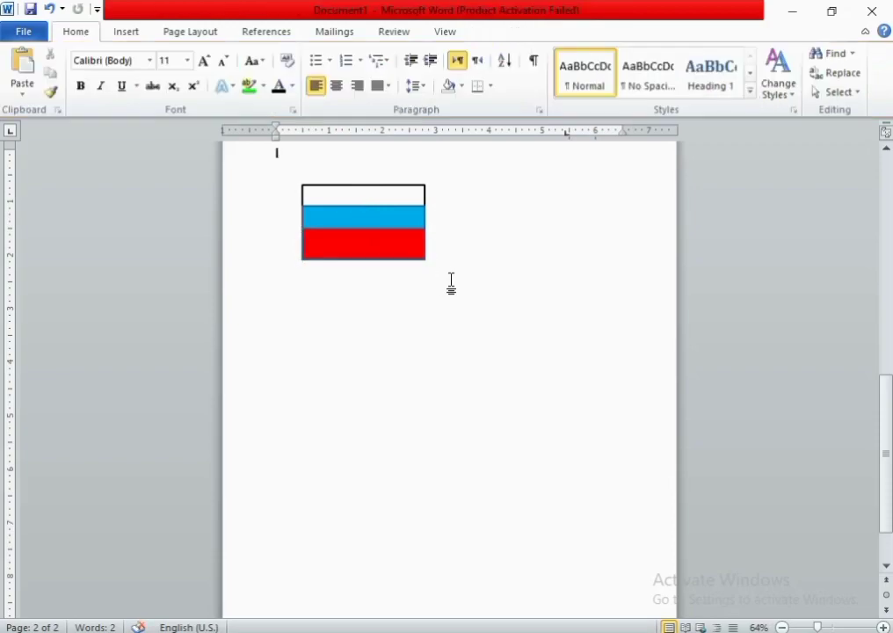
Draw a yellow label box below the Russia flag
left_click(126, 31)
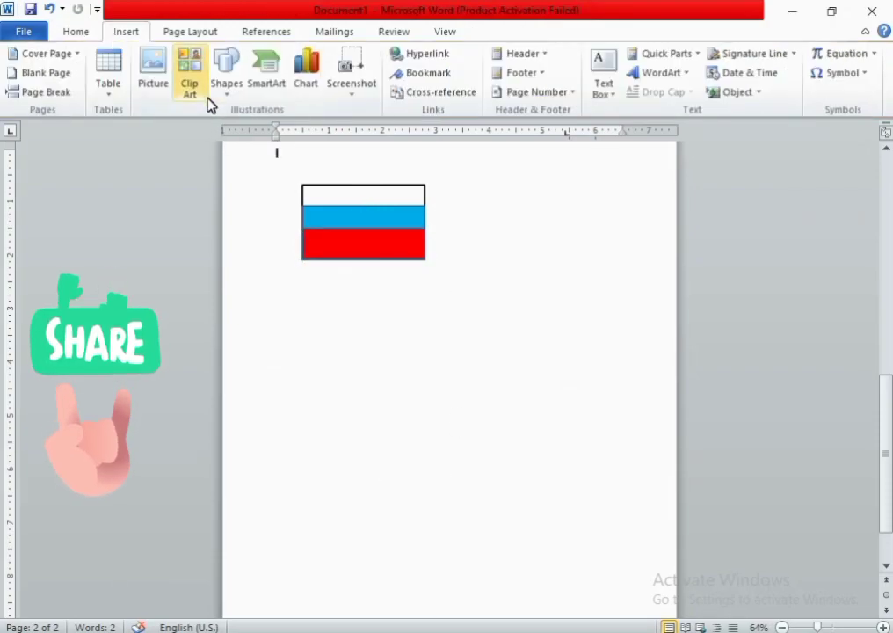
left_click(225, 75)
left_click(254, 128)
left_click_drag(339, 268, 401, 291)
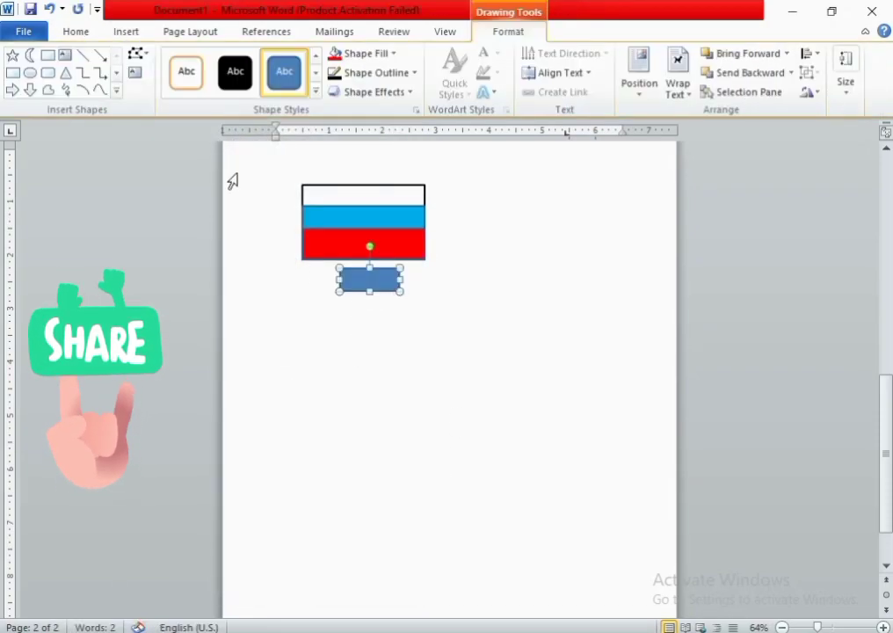
left_click(392, 59)
left_click(306, 189)
Write 'russia' in the label box at font size 18
right_click(362, 283)
key("Escape")
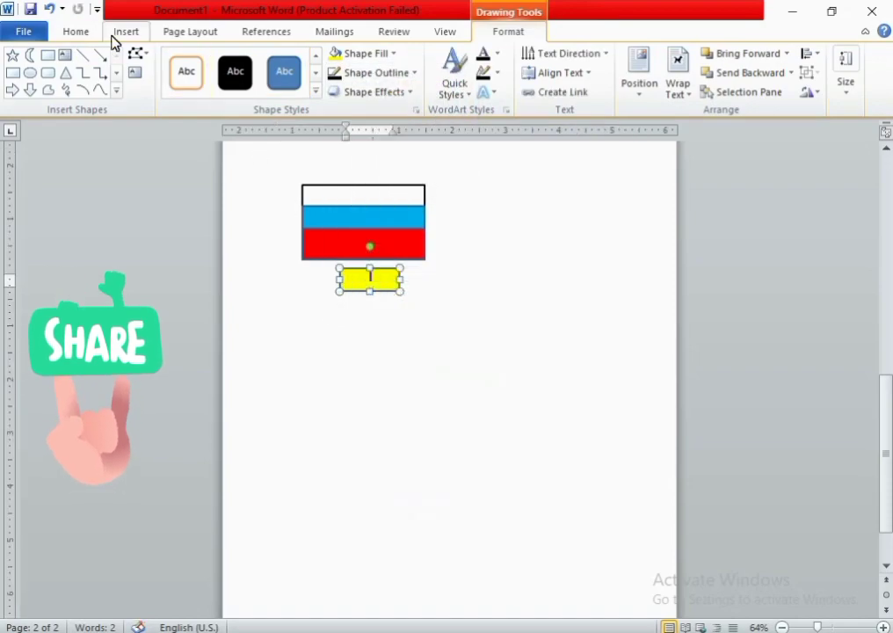
left_click(76, 31)
left_click(167, 59)
type("18")
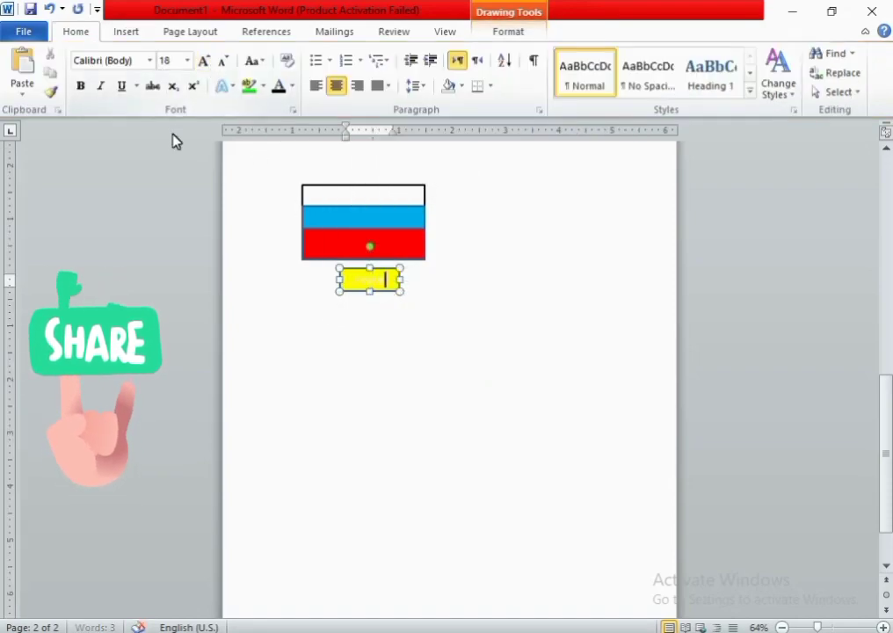
left_click_drag(354, 279, 395, 280)
left_click(472, 308)
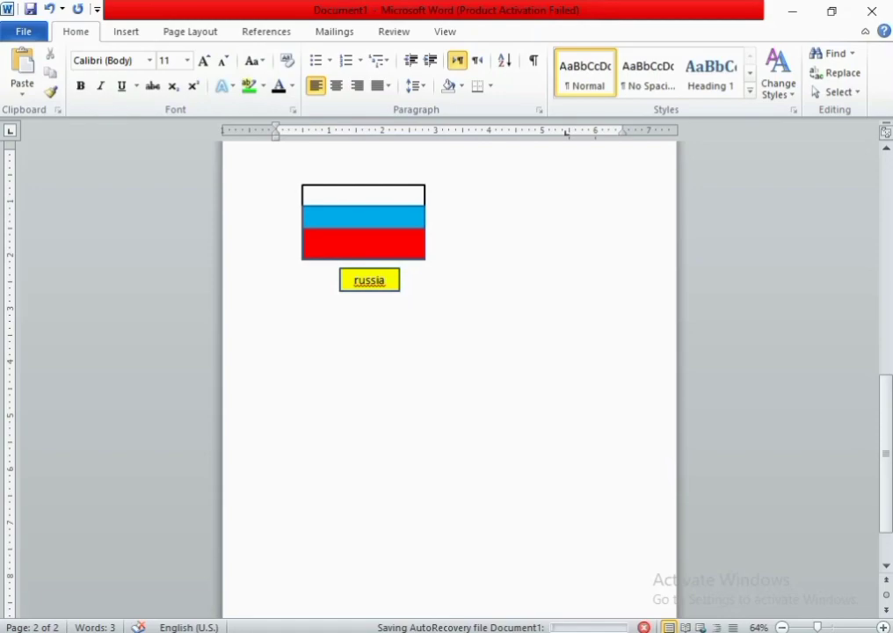
left_click(123, 31)
left_click(226, 70)
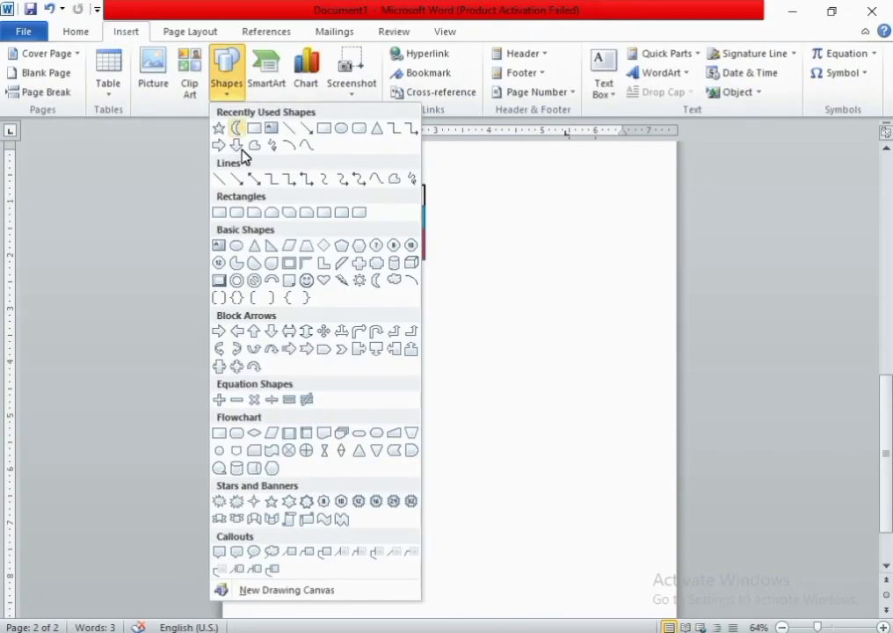
Draw a rectangle right of Russia with no fill and a black outline
left_click(221, 433)
left_click_drag(473, 185, 606, 268)
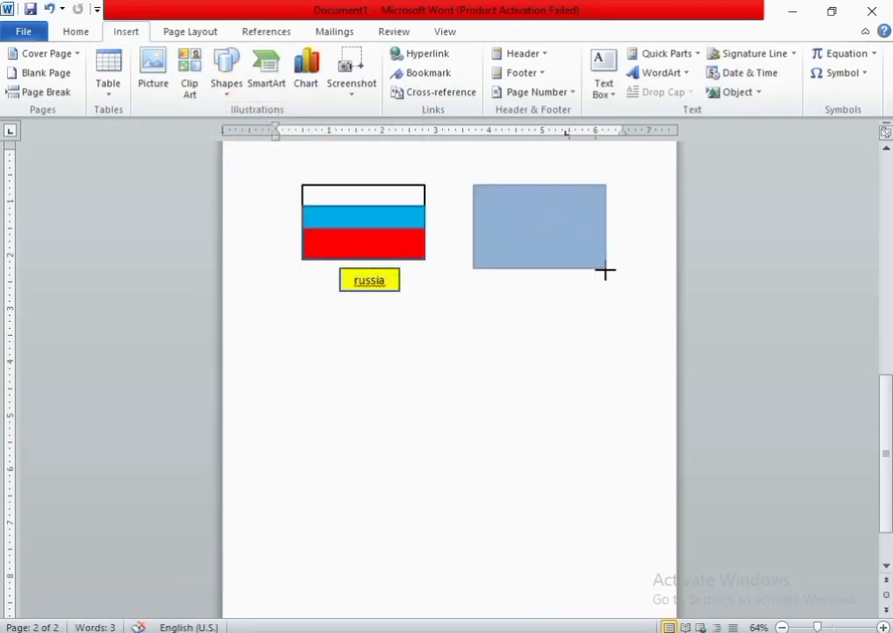
left_click(362, 53)
left_click(374, 229)
left_click(361, 73)
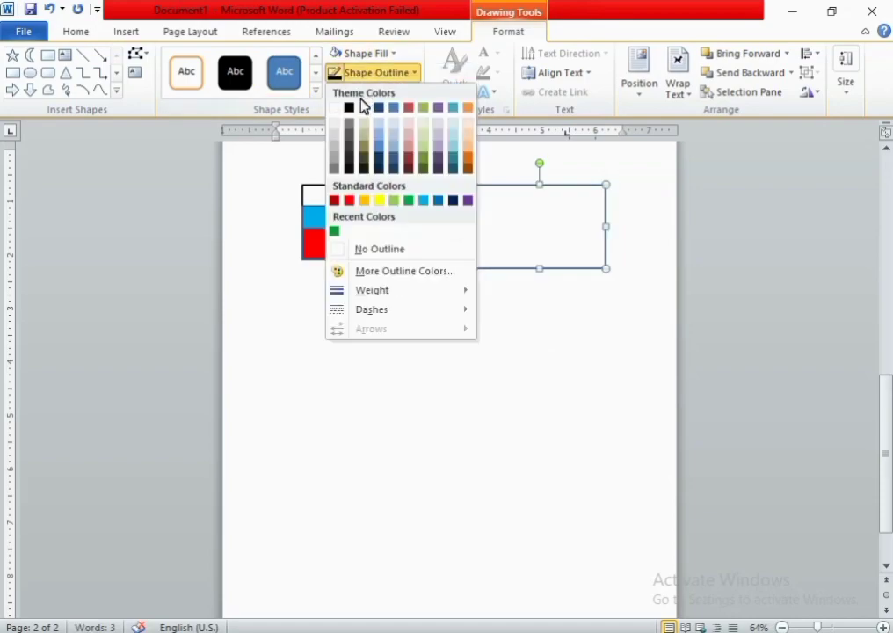
left_click(349, 107)
Add a red circle with no outline in the rectangle's centre
left_click(30, 72)
left_click_drag(517, 214, 554, 254)
left_click(365, 53)
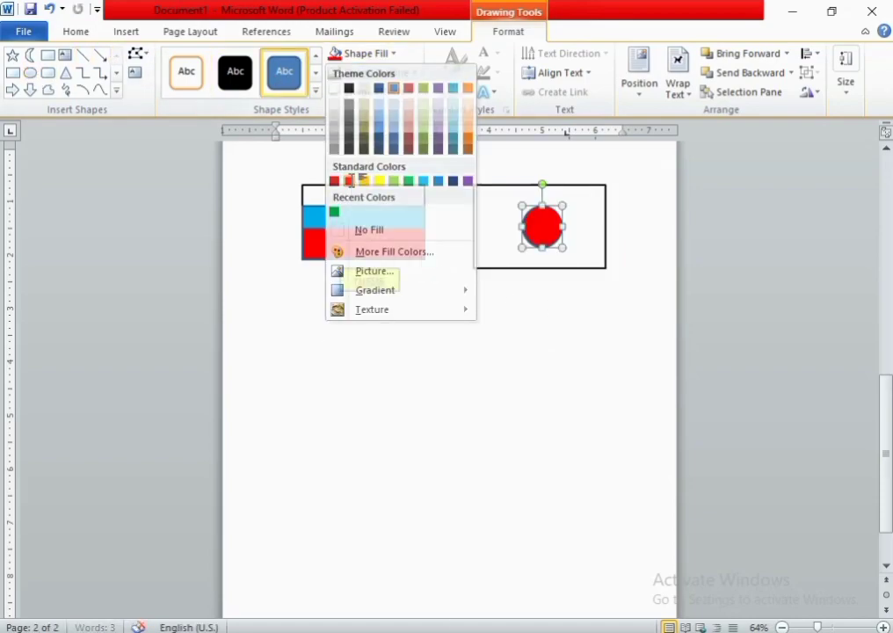
left_click(350, 180)
left_click(376, 72)
left_click(365, 247)
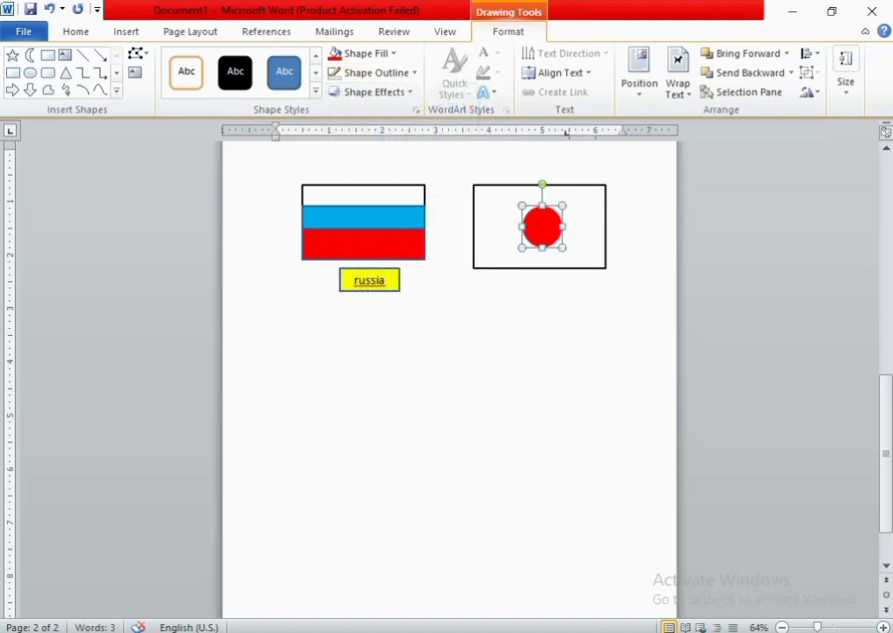
left_click(396, 396)
Draw a yellow label box below the Japan flag
left_click(126, 31)
left_click(226, 79)
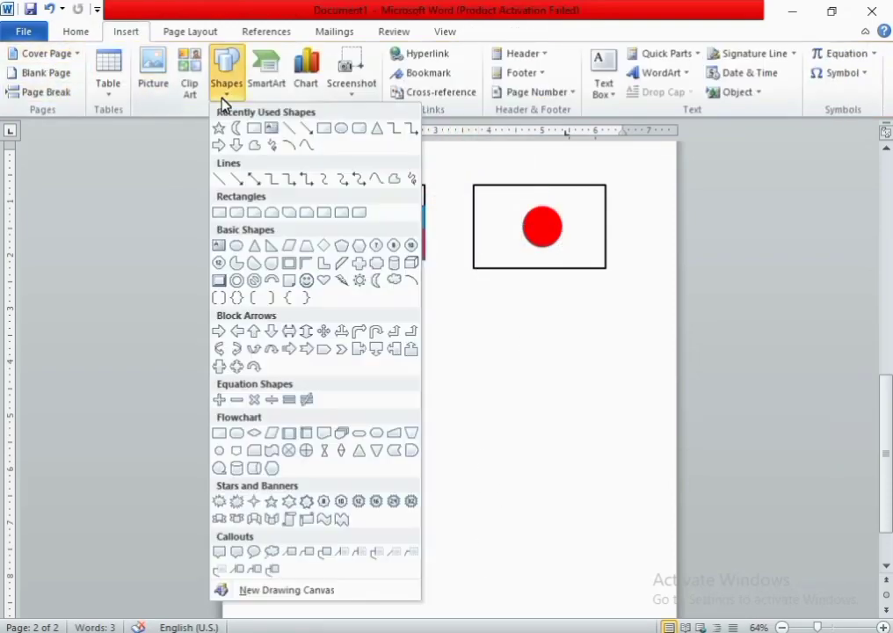
left_click(254, 127)
left_click_drag(505, 281, 577, 307)
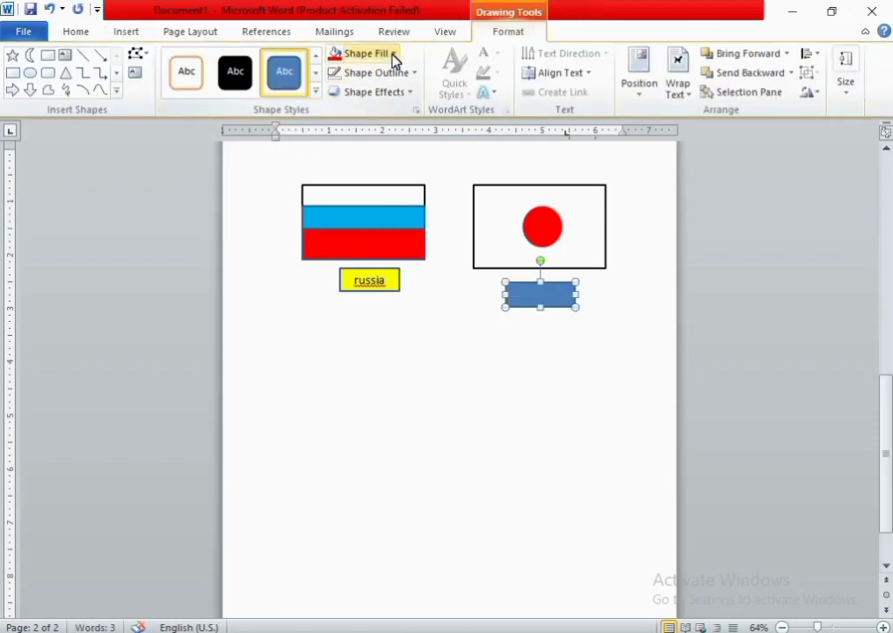
left_click(393, 54)
left_click(303, 157)
Add the text 'japan' to the yellow label
left_click(75, 32)
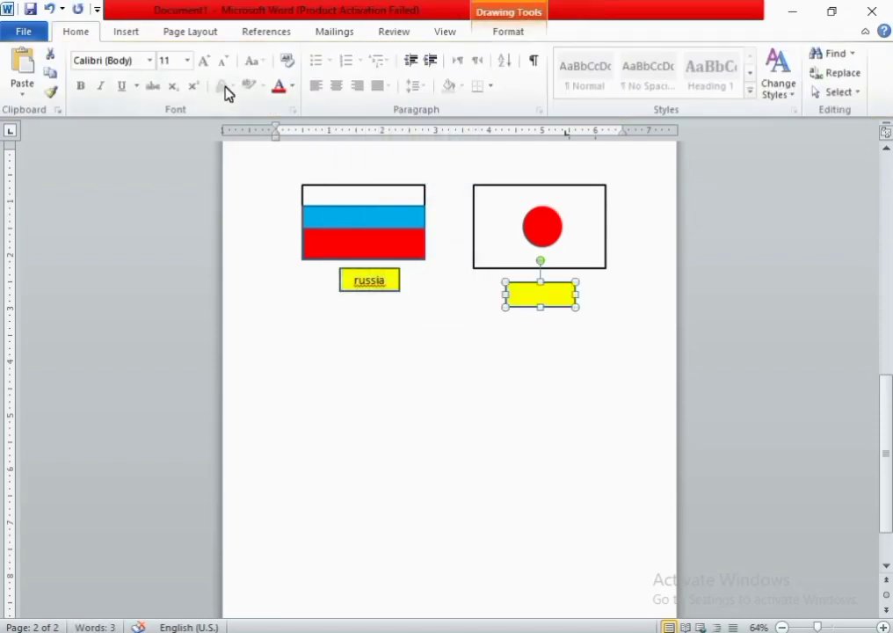
right_click(519, 297)
left_click(555, 387)
type("japan")
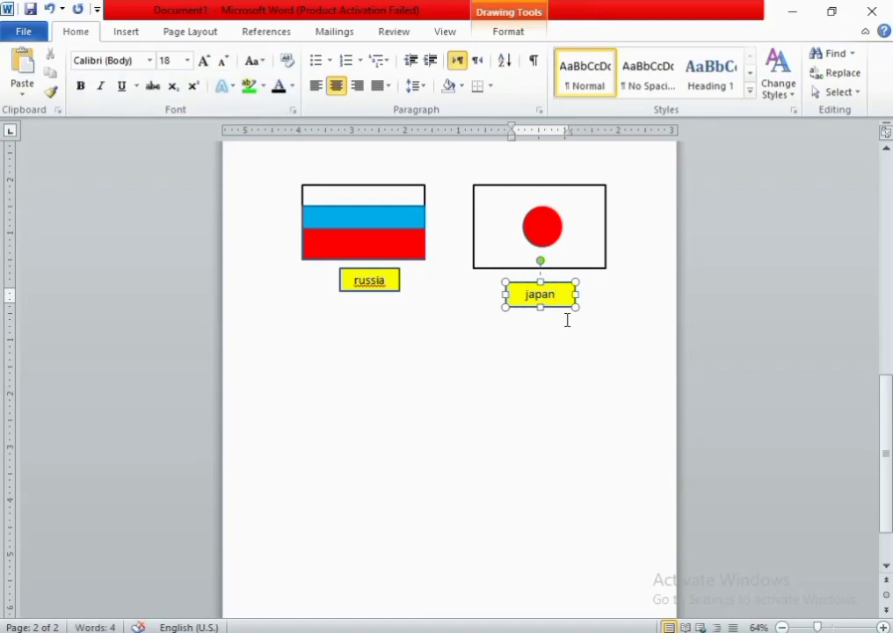
left_click(468, 374)
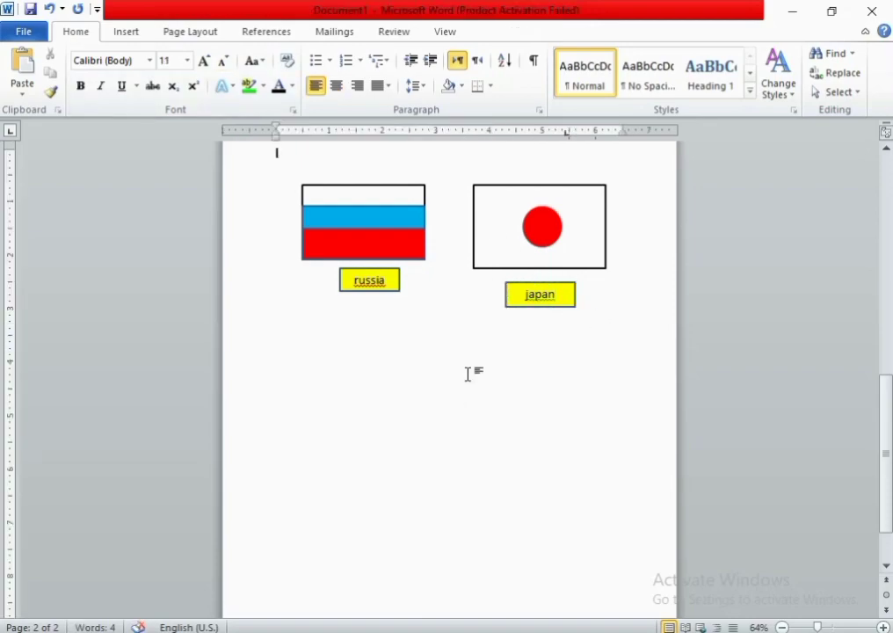
left_click(132, 32)
left_click(226, 79)
Draw the Italy flag rectangle below Russia and fill its narrow left stripe green
left_click(255, 130)
left_click_drag(302, 374, 430, 454)
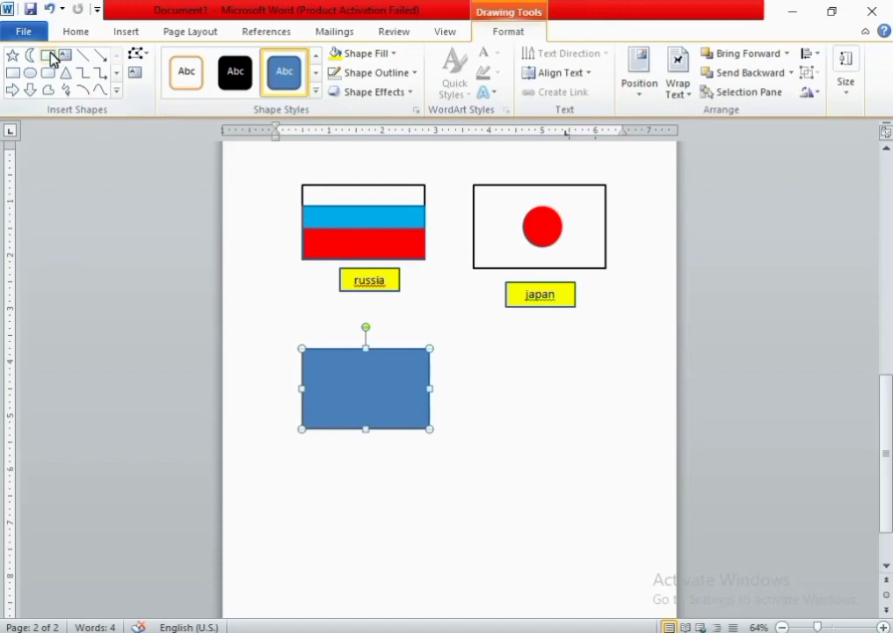
left_click(48, 54)
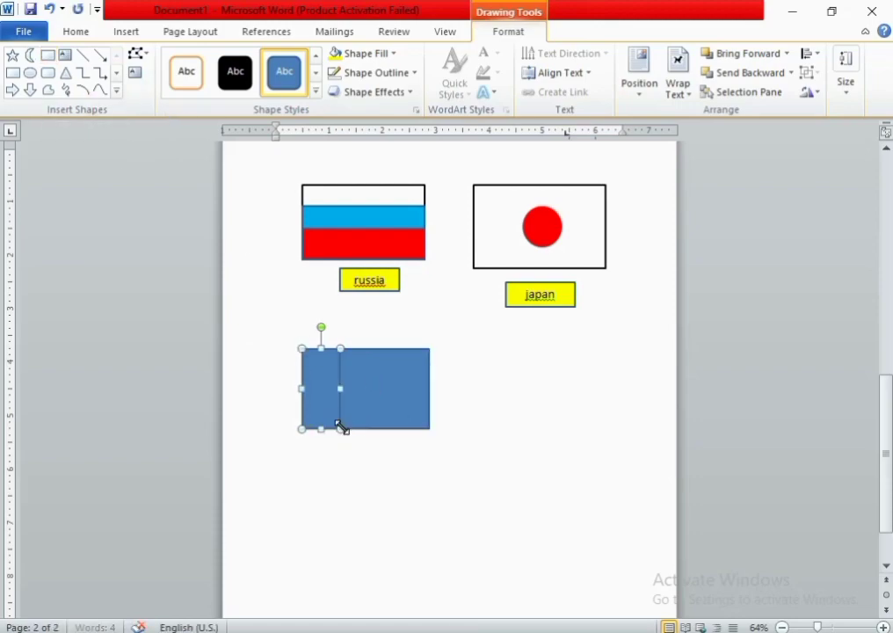
right_click(311, 374)
key("Escape")
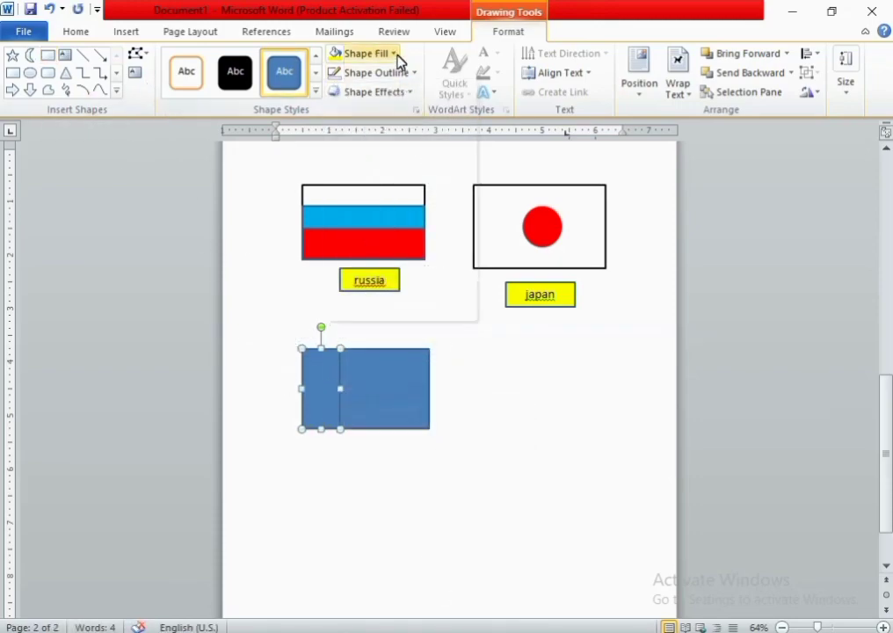
left_click(392, 54)
left_click(335, 215)
left_click(410, 74)
left_click(335, 230)
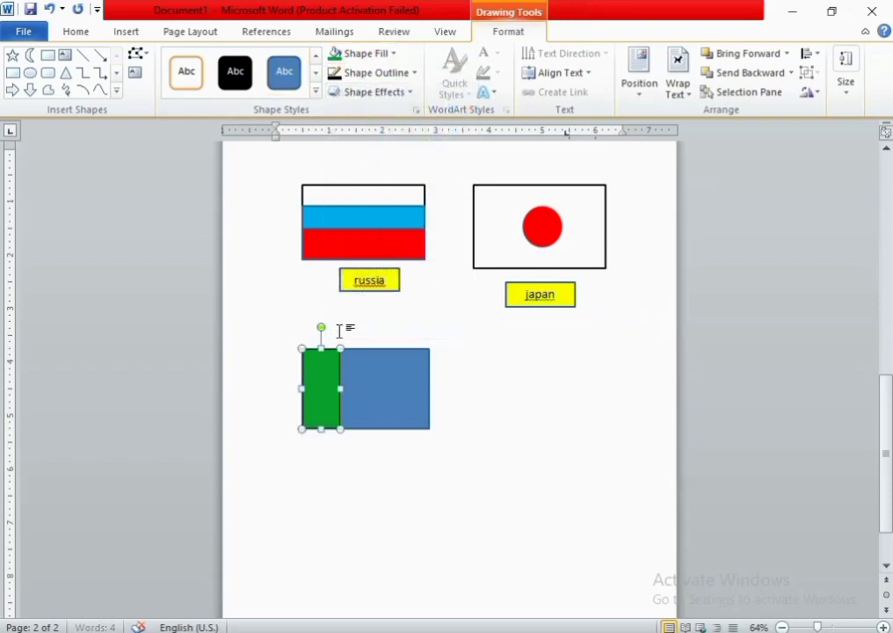
Give the larger flag rectangle a white fill and black outline
left_click(387, 387)
left_click(361, 54)
left_click(334, 108)
left_click(376, 72)
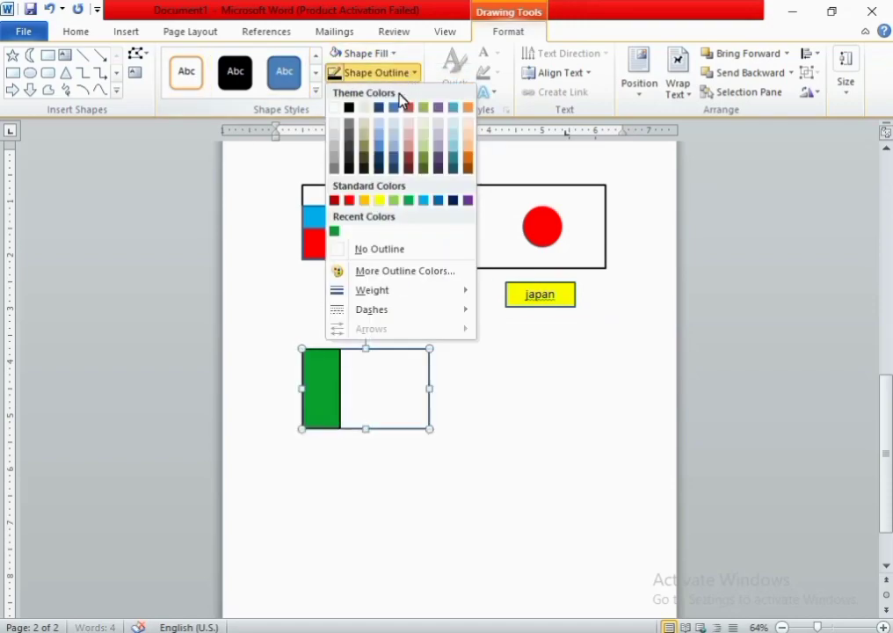
left_click(349, 108)
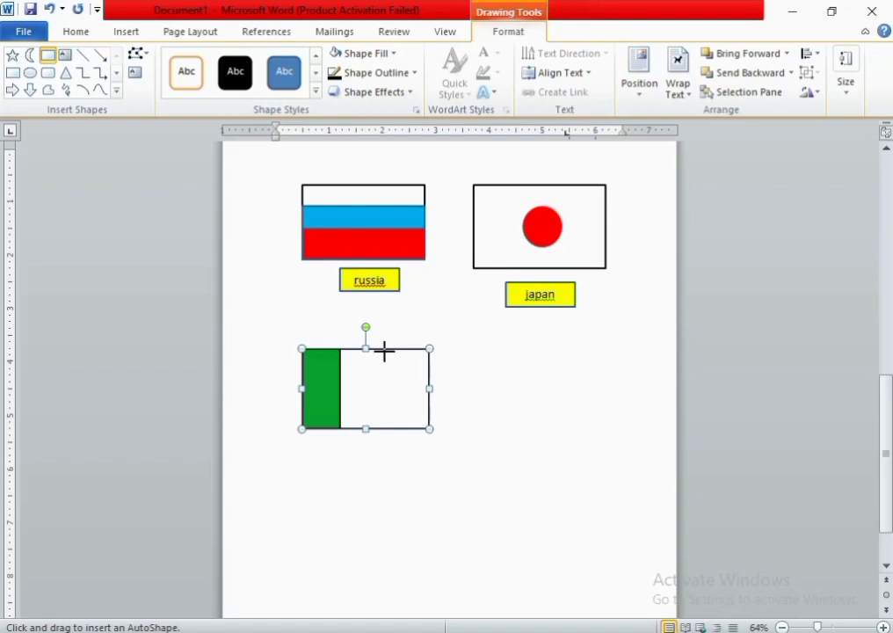
Add a red right stripe beside the white area
left_click_drag(385, 349, 429, 428)
left_click(351, 53)
left_click(349, 180)
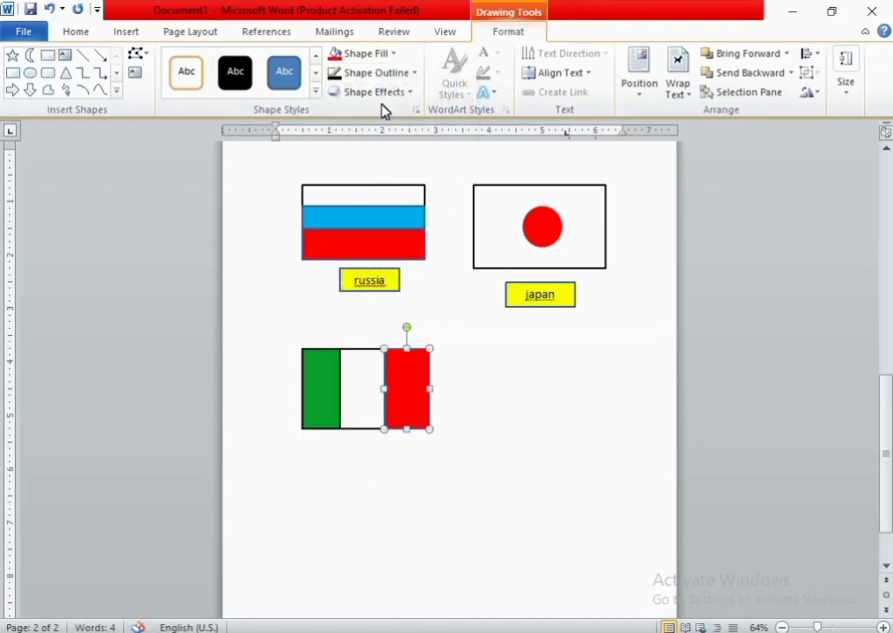
left_click(376, 73)
left_click(355, 109)
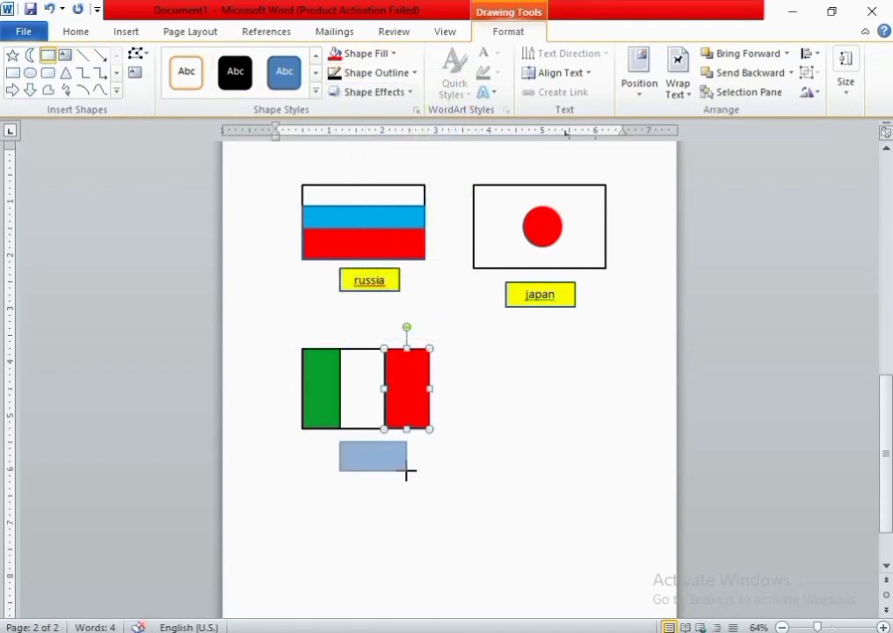
Add a yellow label box reading 'italy' below the Italian flag
left_click_drag(400, 473, 401, 473)
left_click(352, 53)
left_click(370, 180)
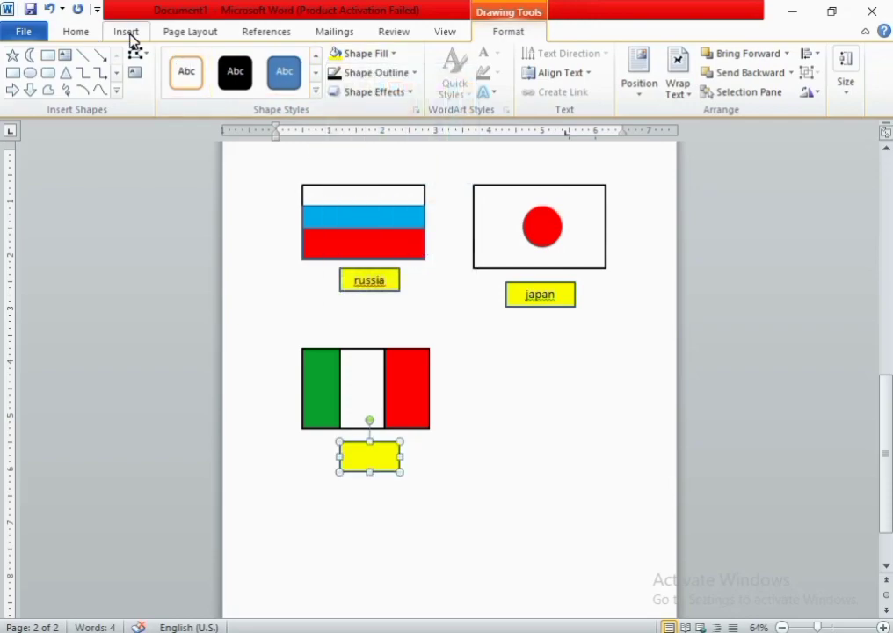
left_click(86, 37)
right_click(389, 459)
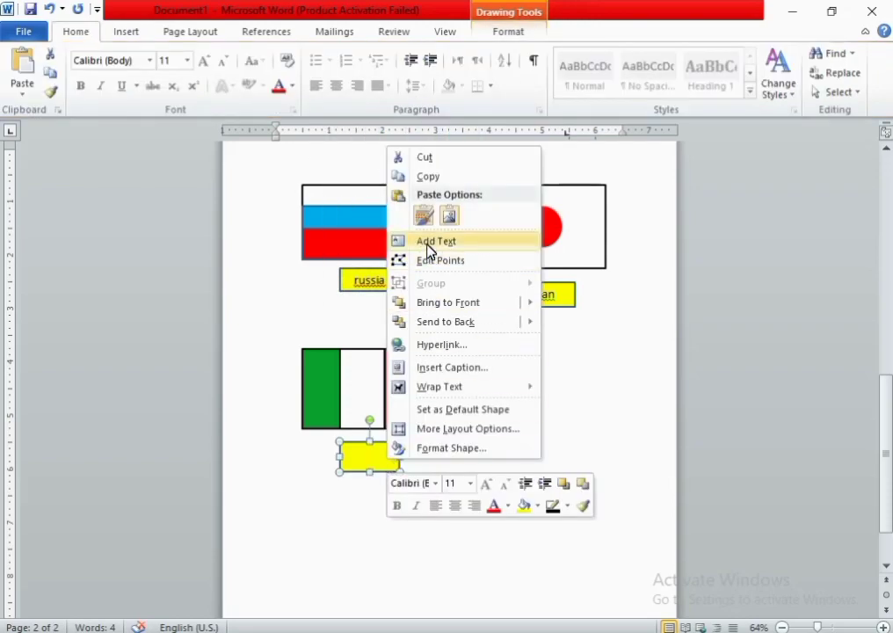
left_click(429, 249)
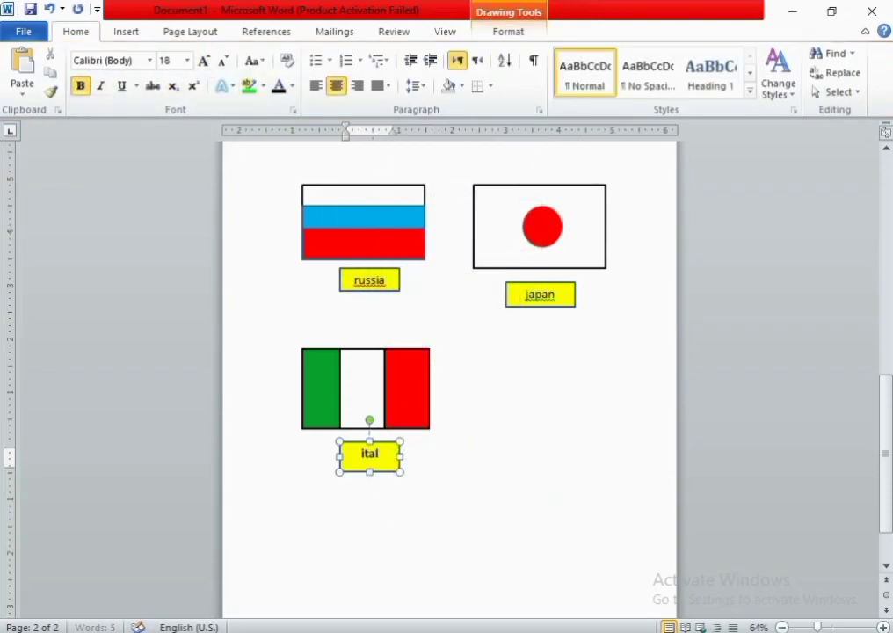
left_click(128, 37)
left_click(226, 84)
Draw a rectangle right of the Italian flag with a black top stripe
left_click(268, 126)
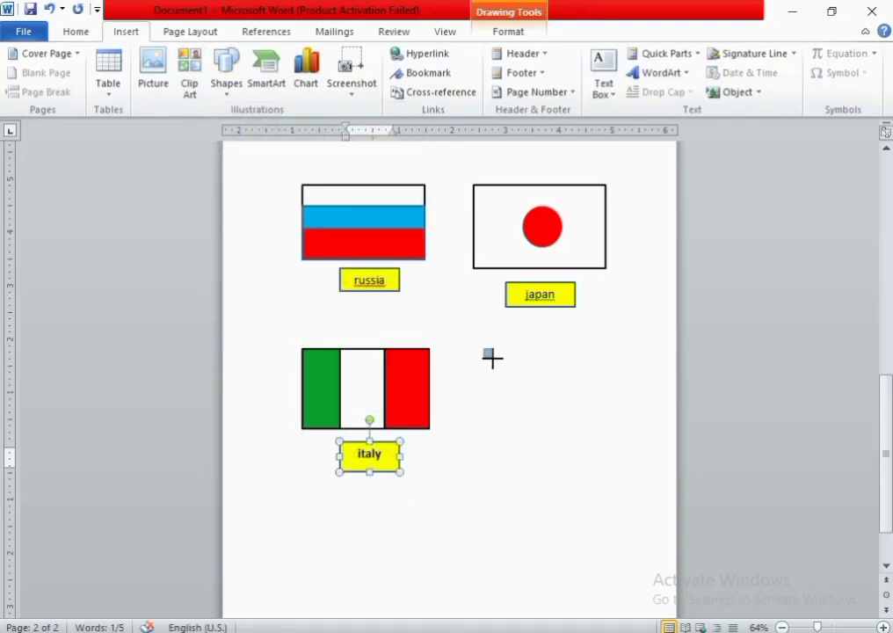
left_click_drag(484, 349, 623, 433)
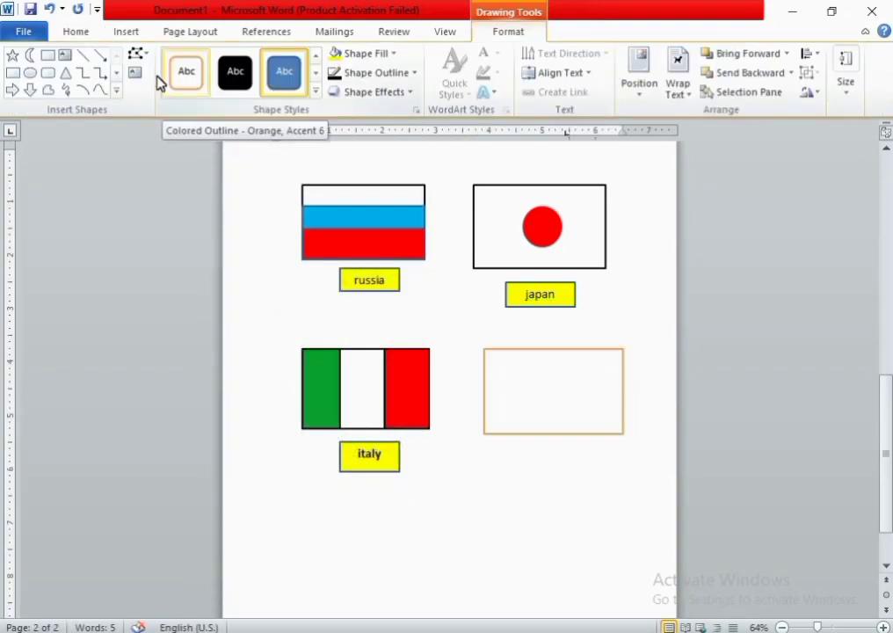
left_click(47, 55)
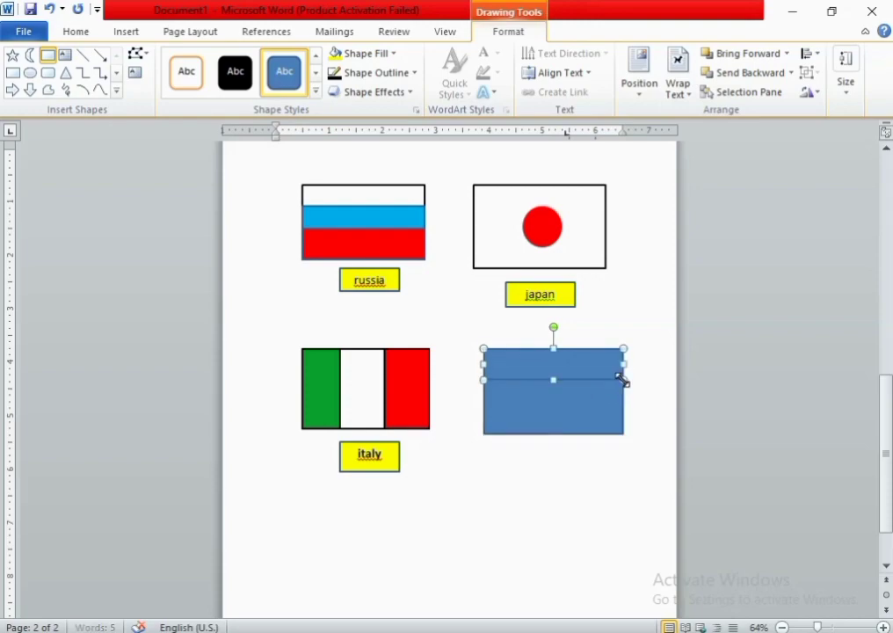
left_click(235, 74)
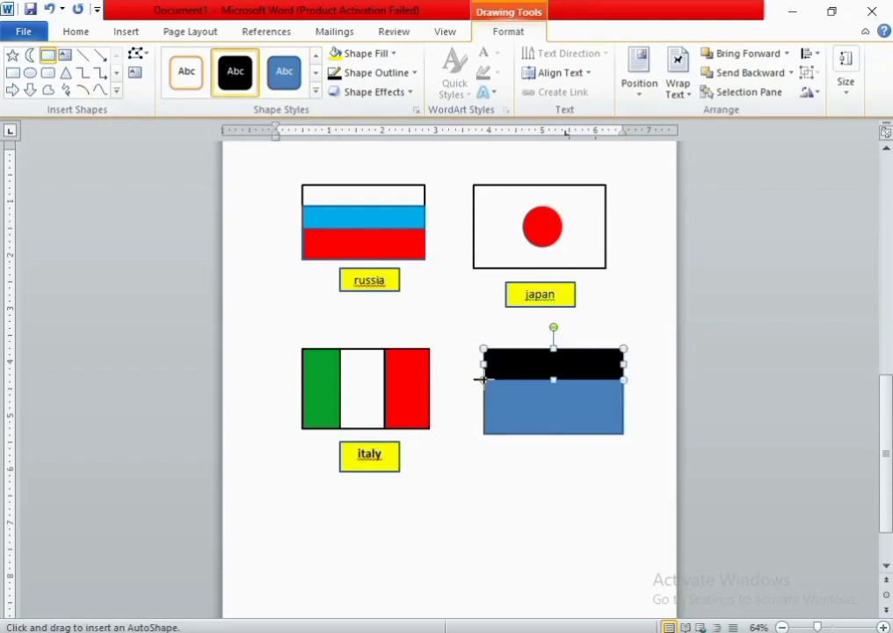
Add a red middle stripe and make the bottom stripe yellow
left_click_drag(483, 379, 624, 407)
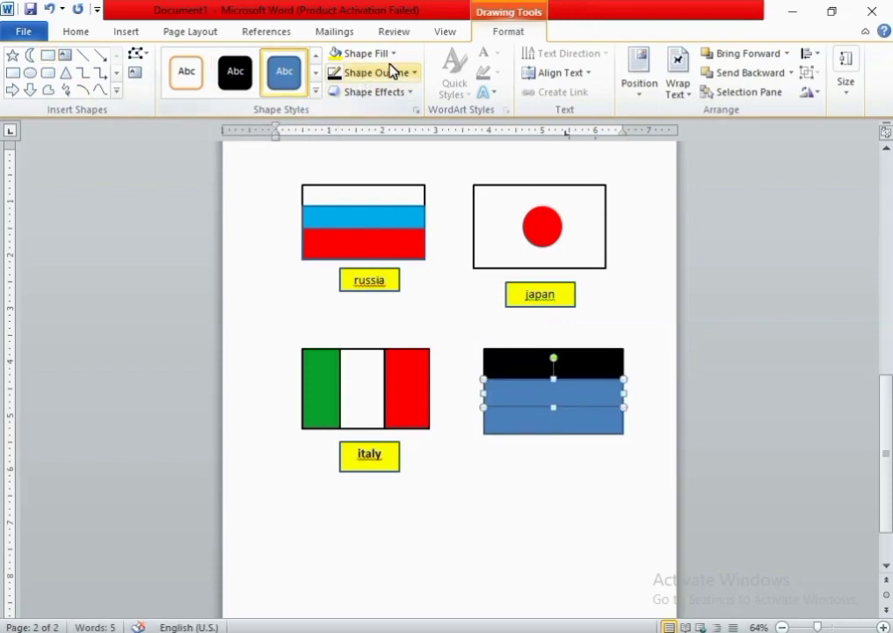
left_click(363, 52)
left_click(350, 181)
left_click(379, 72)
left_click(352, 102)
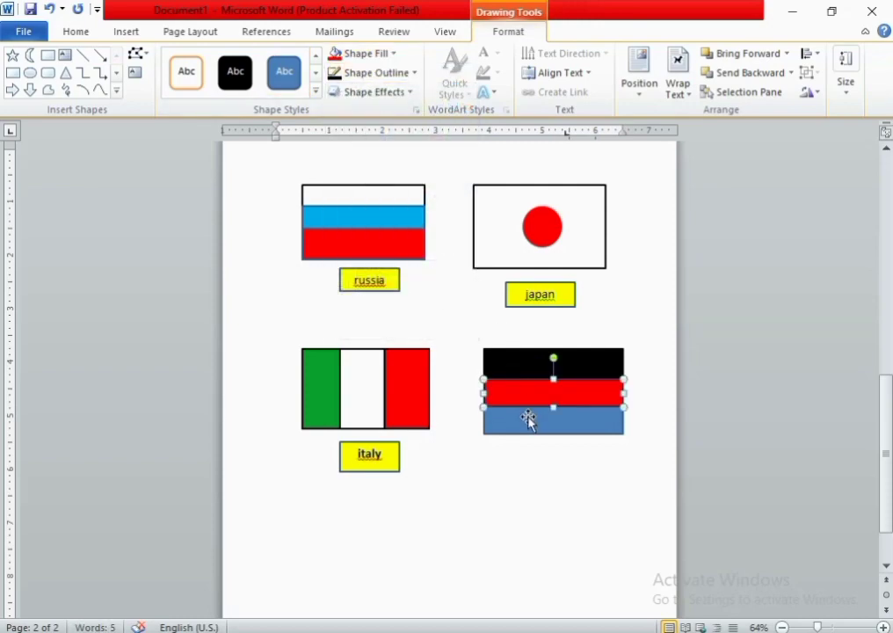
left_click(527, 419)
left_click(392, 55)
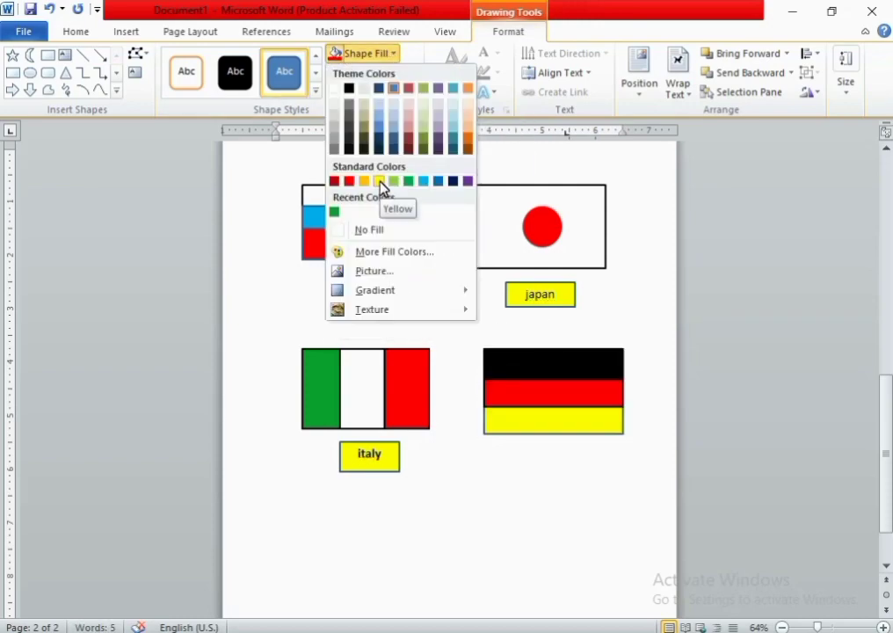
left_click(381, 180)
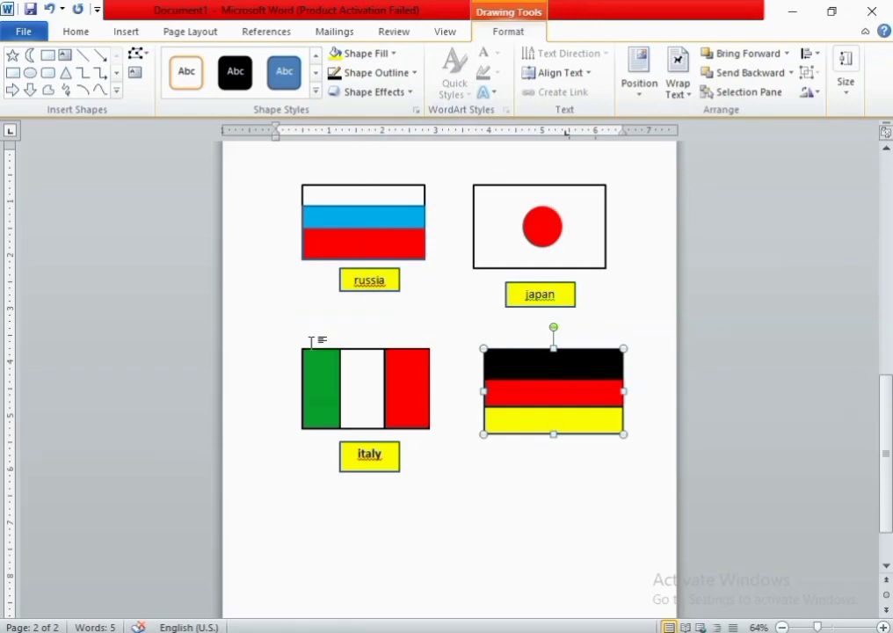
Add a yellow label box reading 'germany' below the German flag
left_click(48, 54)
left_click_drag(522, 446, 595, 479)
left_click(363, 53)
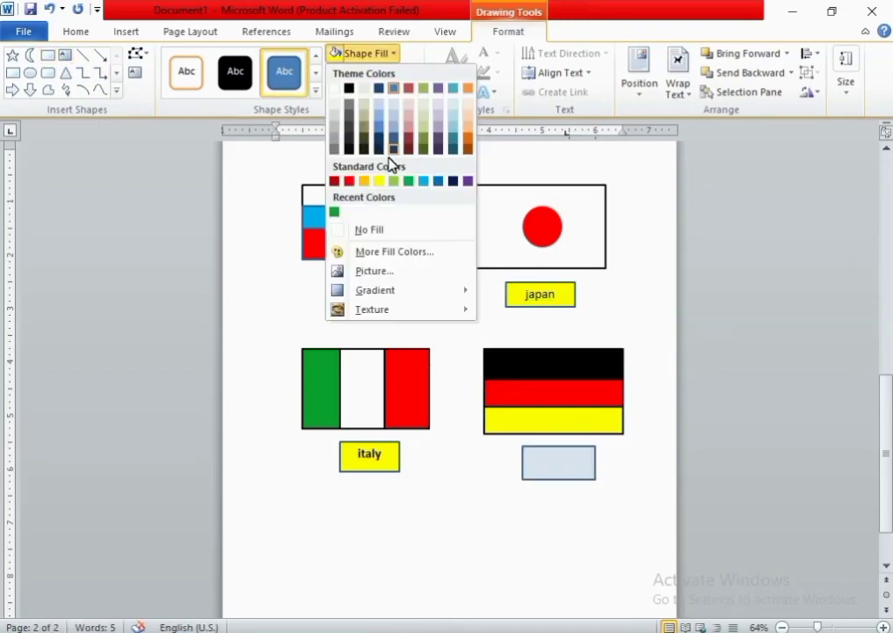
left_click(379, 181)
right_click(582, 466)
left_click(620, 251)
left_click(75, 32)
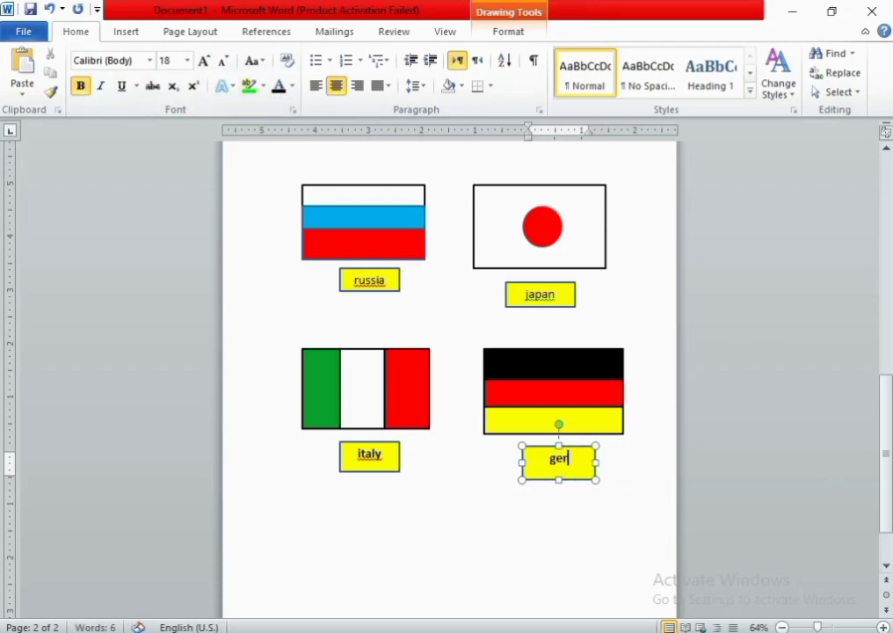
left_click(568, 520)
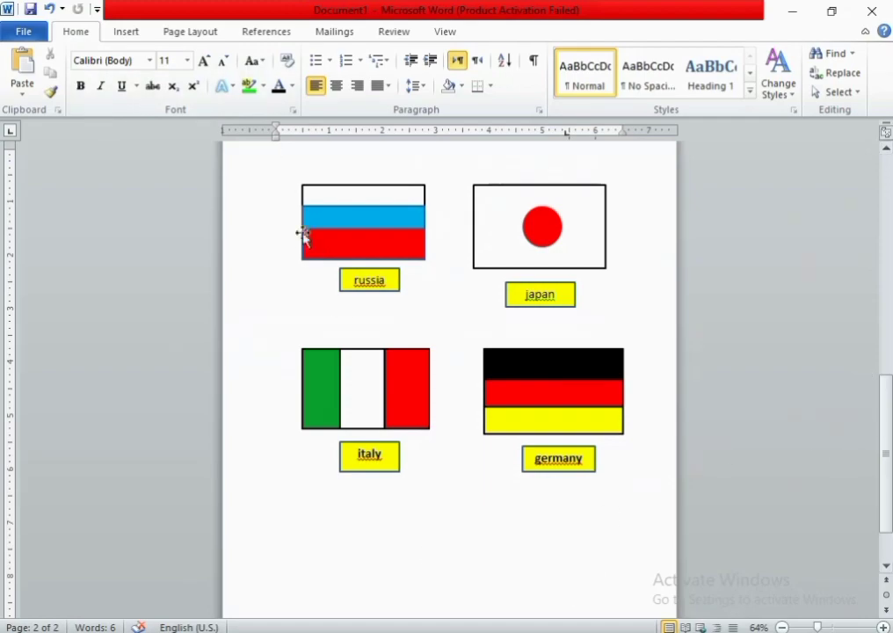
left_click(126, 32)
Draw a light blue rectangle with a black outline below the Italy label
left_click(226, 75)
left_click(305, 144)
left_click_drag(301, 500, 436, 578)
left_click(361, 54)
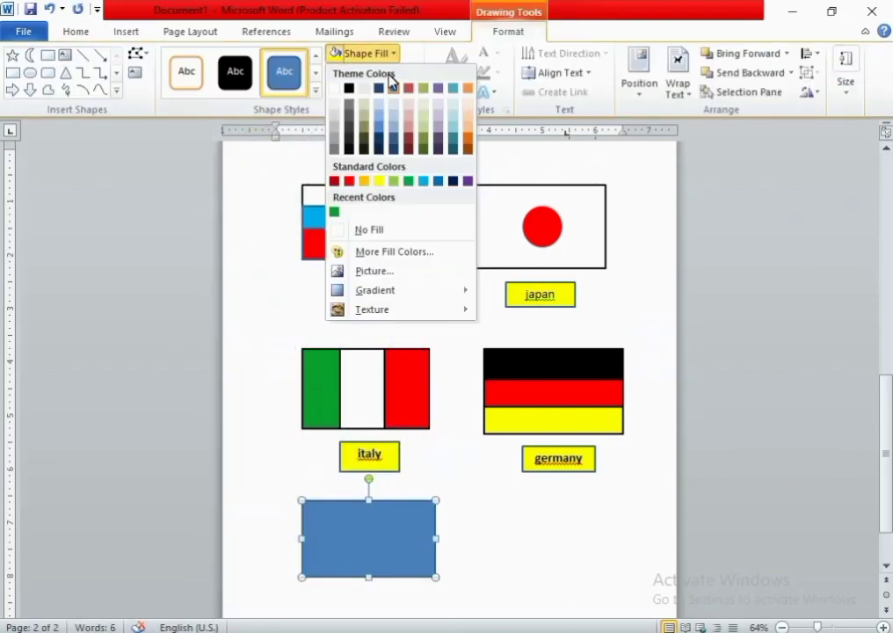
left_click(422, 179)
left_click(369, 73)
left_click(349, 109)
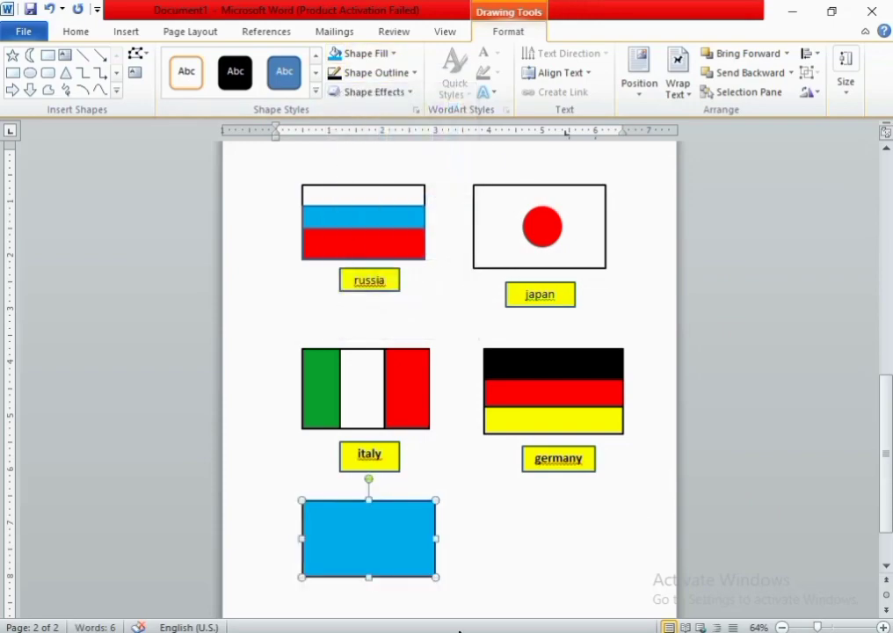
Add a narrow yellow vertical bar with no outline across the blue rectangle
left_click(13, 72)
left_click_drag(328, 500, 344, 576)
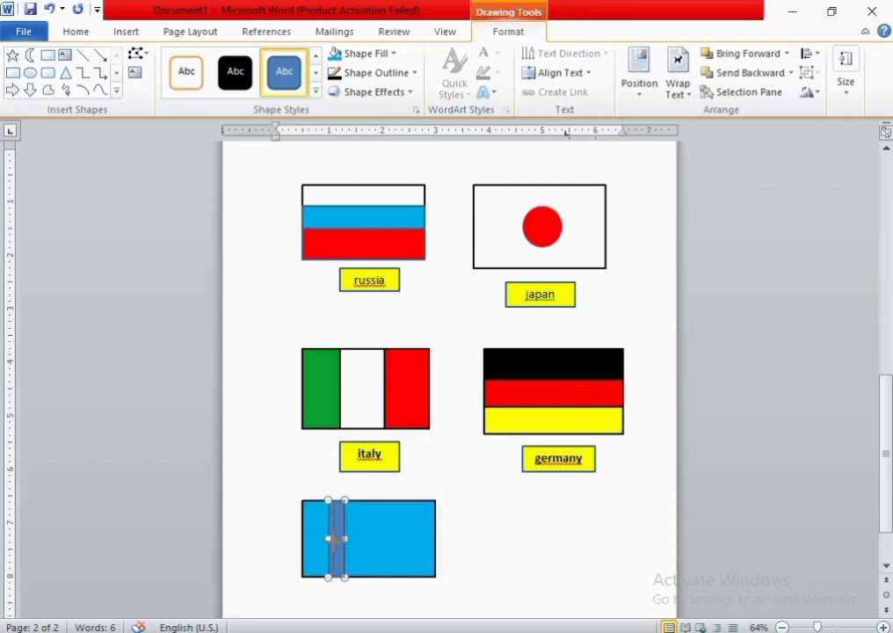
left_click(360, 53)
left_click(380, 180)
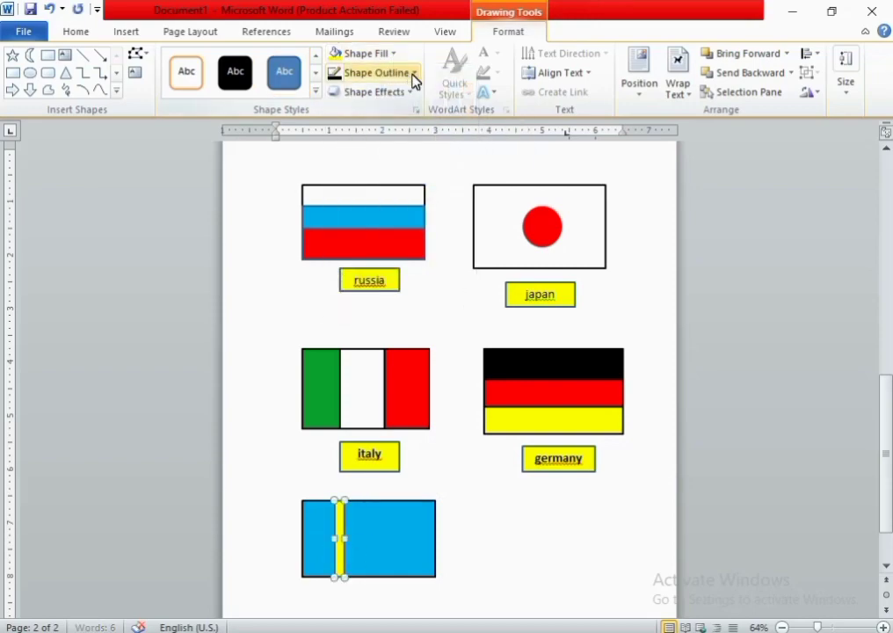
left_click(413, 75)
left_click(358, 245)
Add a yellow horizontal bar with no outline to complete the cross
left_click(47, 55)
left_click_drag(302, 537, 344, 540)
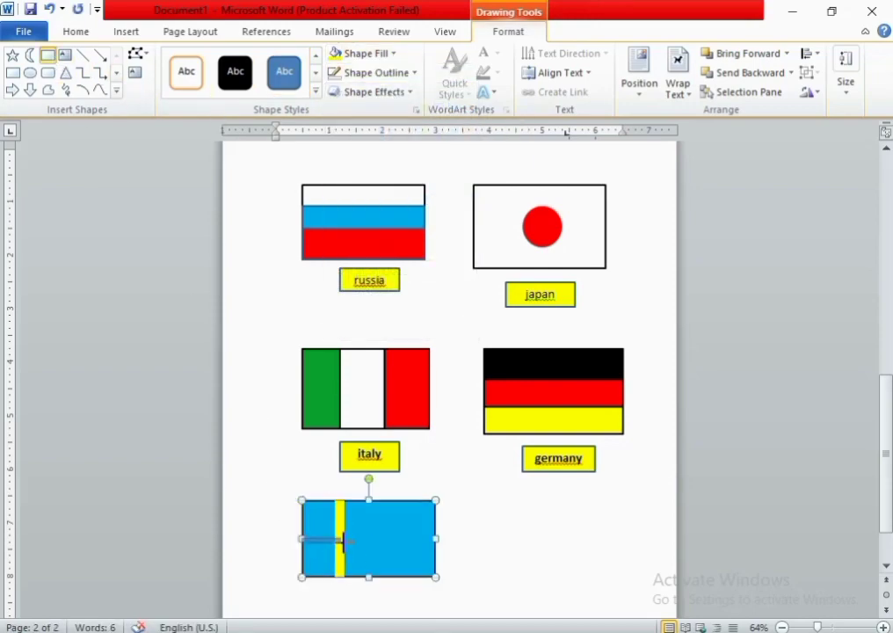
left_click_drag(439, 548, 436, 549)
left_click(360, 53)
left_click(380, 179)
left_click(413, 73)
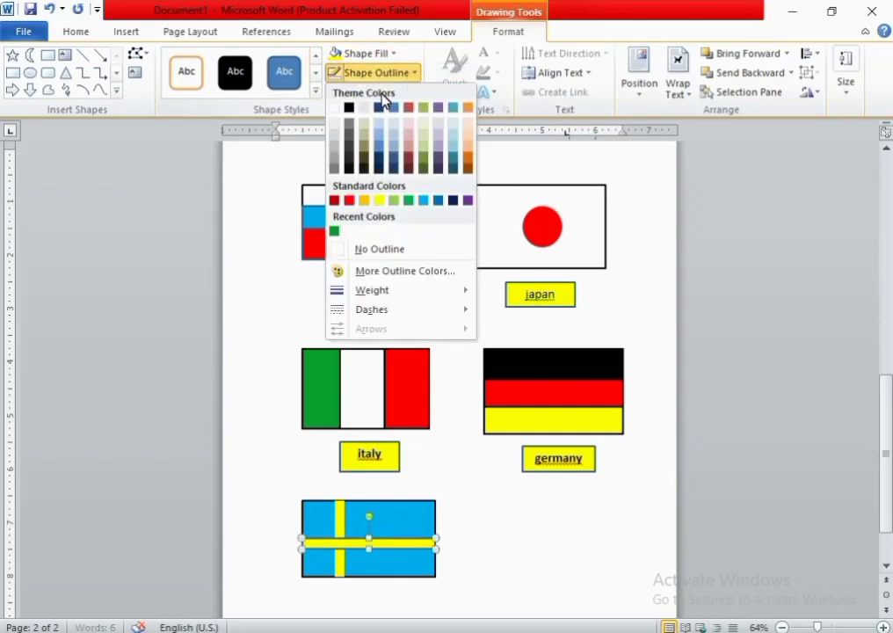
left_click(361, 247)
key("Escape")
Add a yellow label box below the flag reading 'sweden' in enlarged text
left_click(126, 30)
left_click(226, 84)
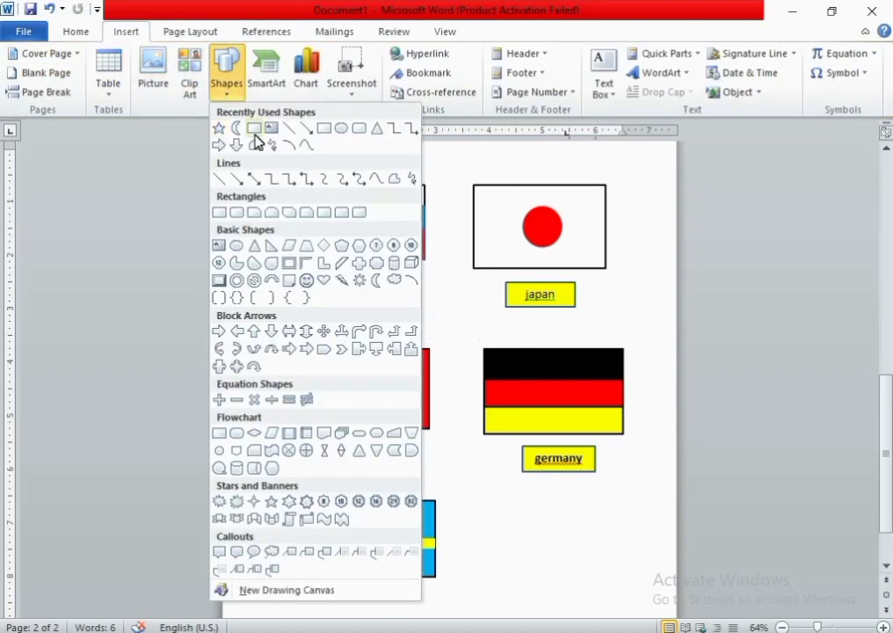
left_click(255, 128)
left_click_drag(329, 596, 396, 541)
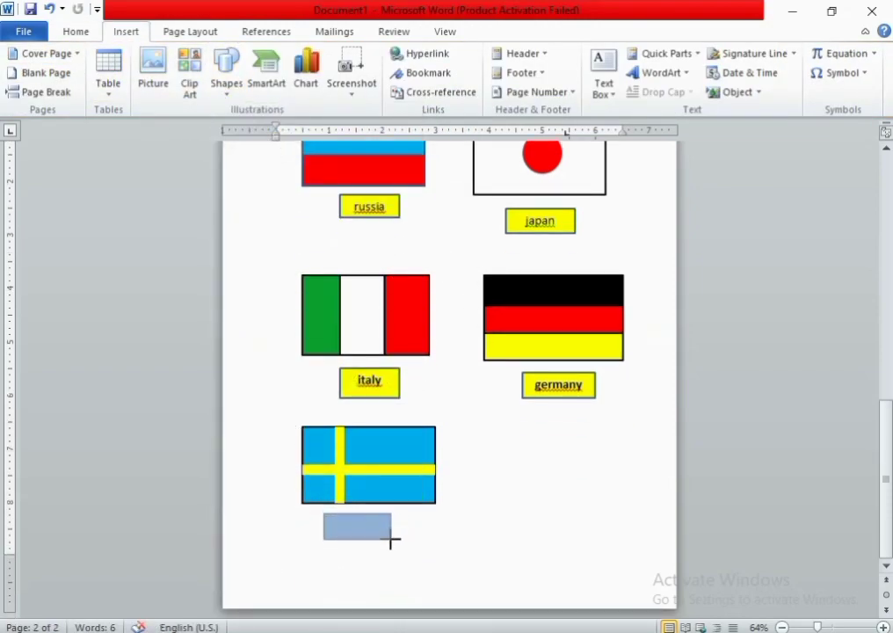
left_click(361, 53)
left_click(379, 182)
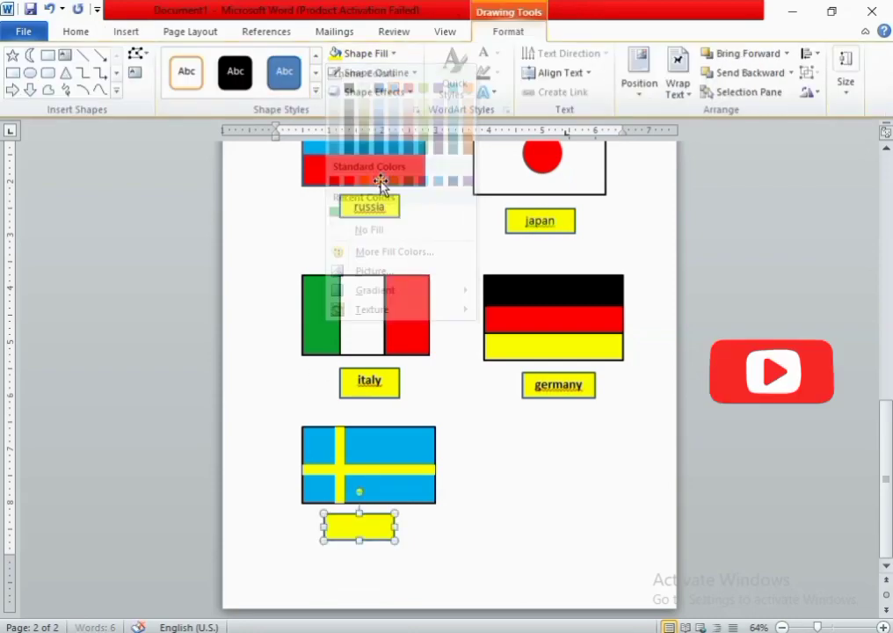
right_click(356, 526)
left_click(76, 31)
left_click(204, 59)
left_click(204, 59)
left_click(204, 60)
type("sweden")
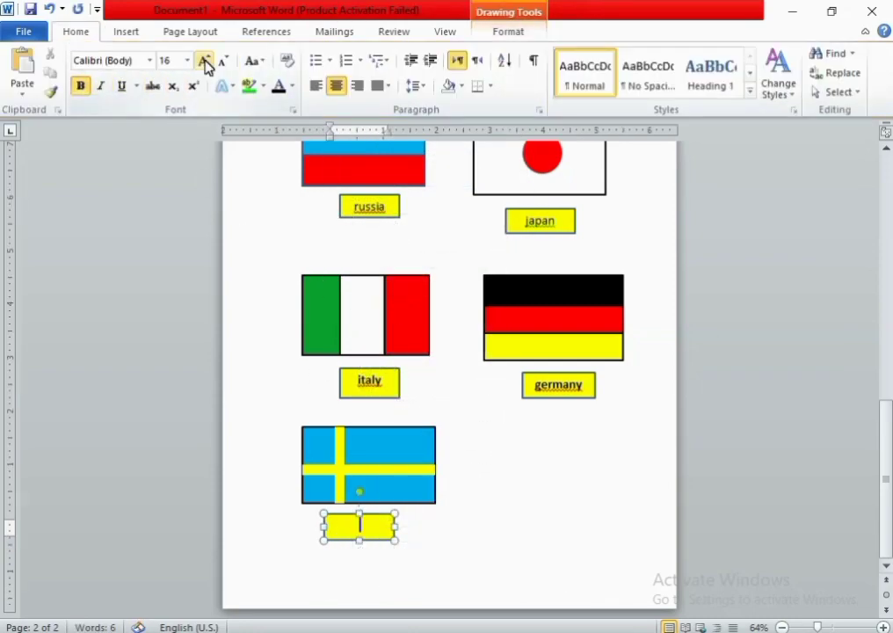
left_click(525, 440)
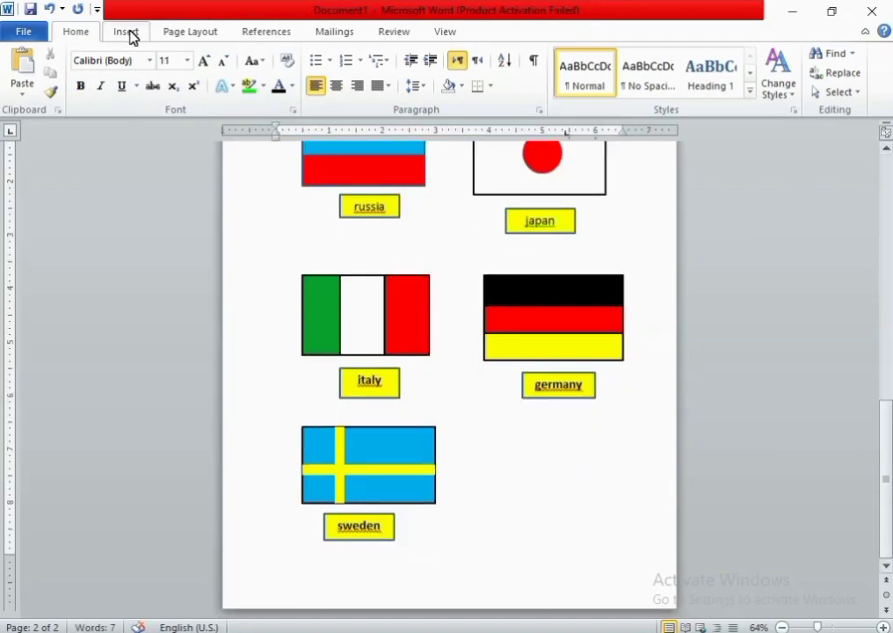
left_click(125, 32)
Draw a red flag rectangle to the right of the Swedish flag
left_click(228, 101)
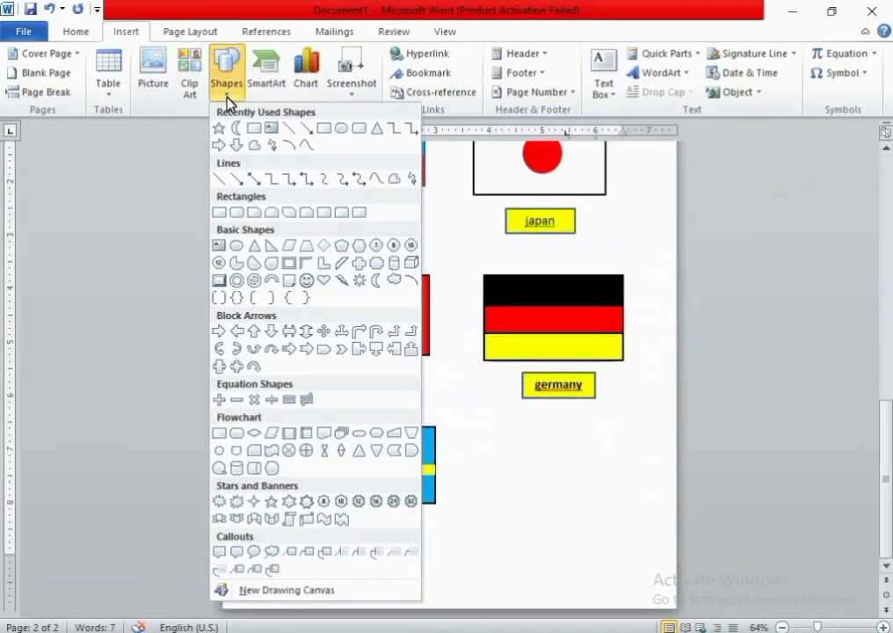
left_click(219, 212)
left_click_drag(477, 428, 624, 521)
left_click(367, 53)
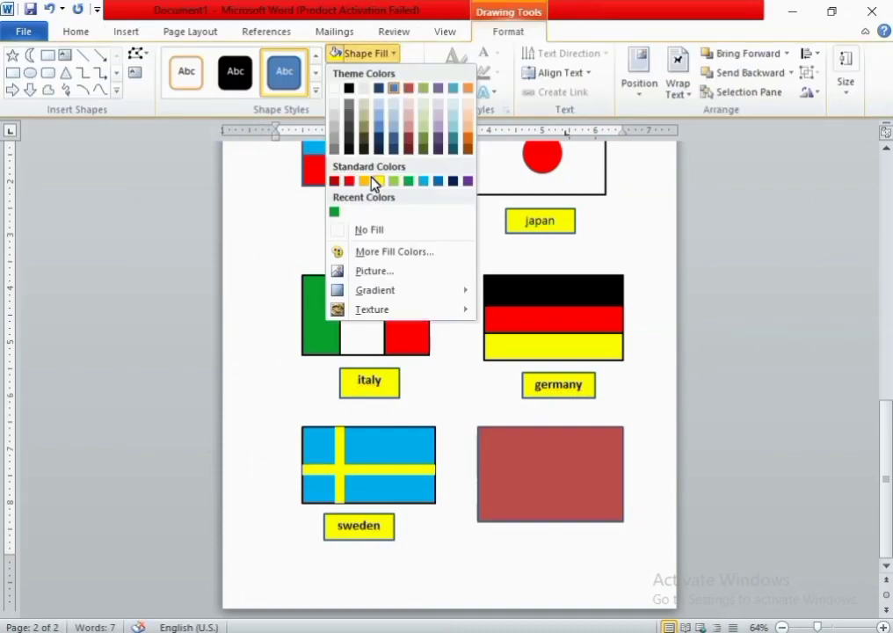
left_click(349, 182)
Draw a white crescent moon on the red flag, rotated to face right
left_click(33, 56)
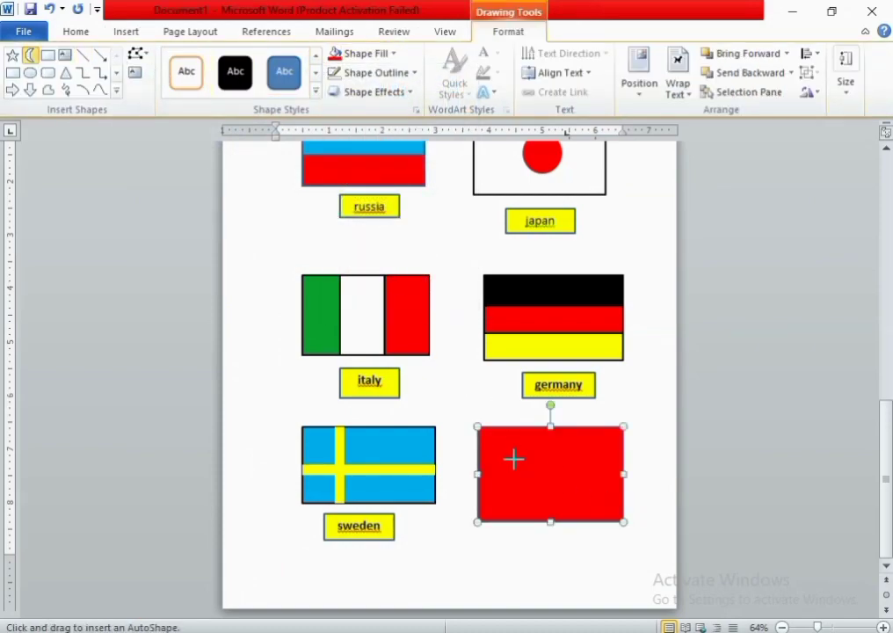
left_click_drag(515, 459, 546, 504)
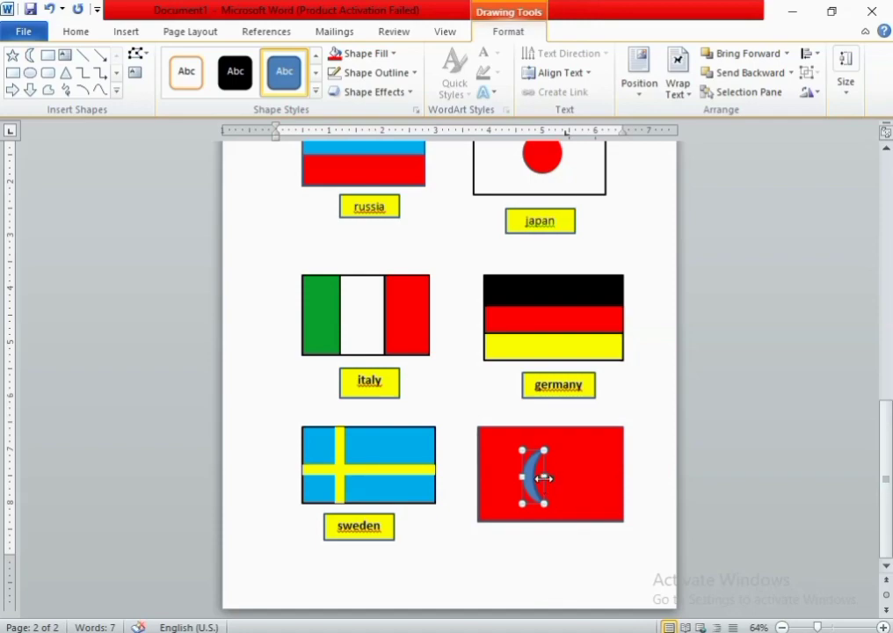
mouse_move(537, 429)
left_mouse_down()
mouse_move(530, 450)
mouse_move(538, 429)
left_mouse_up()
left_click(365, 52)
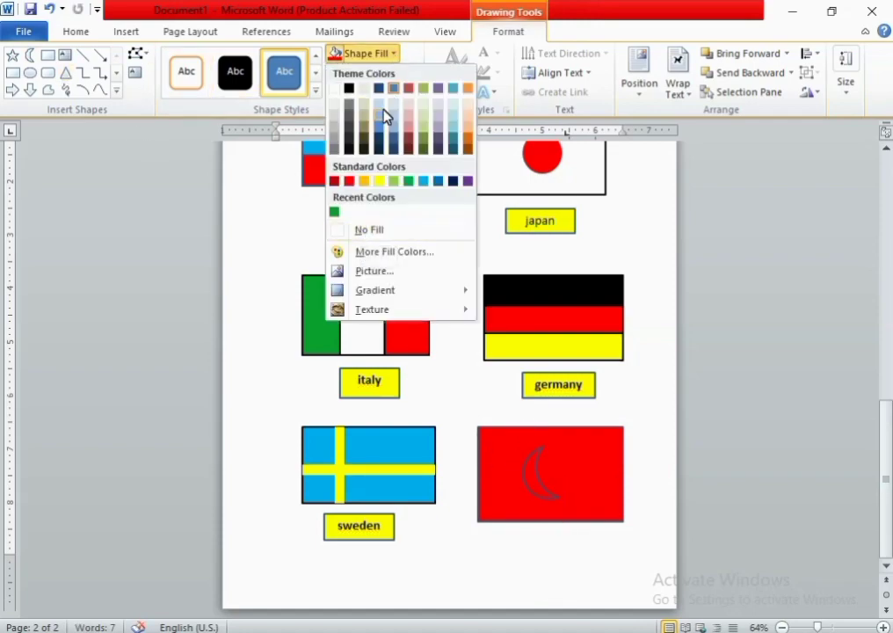
left_click(335, 88)
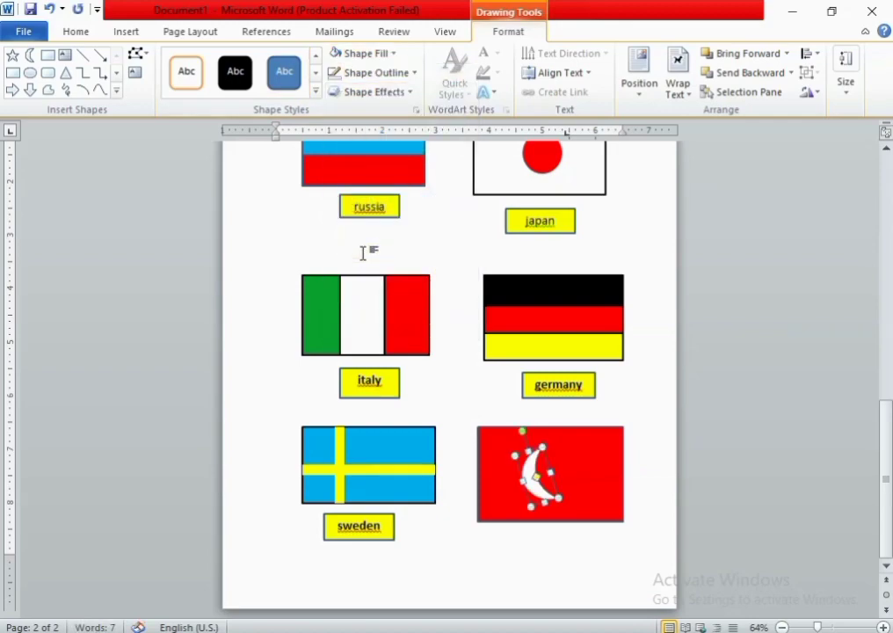
Add a white star with no outline beside the crescent
left_click(13, 55)
left_click_drag(578, 476, 578, 476)
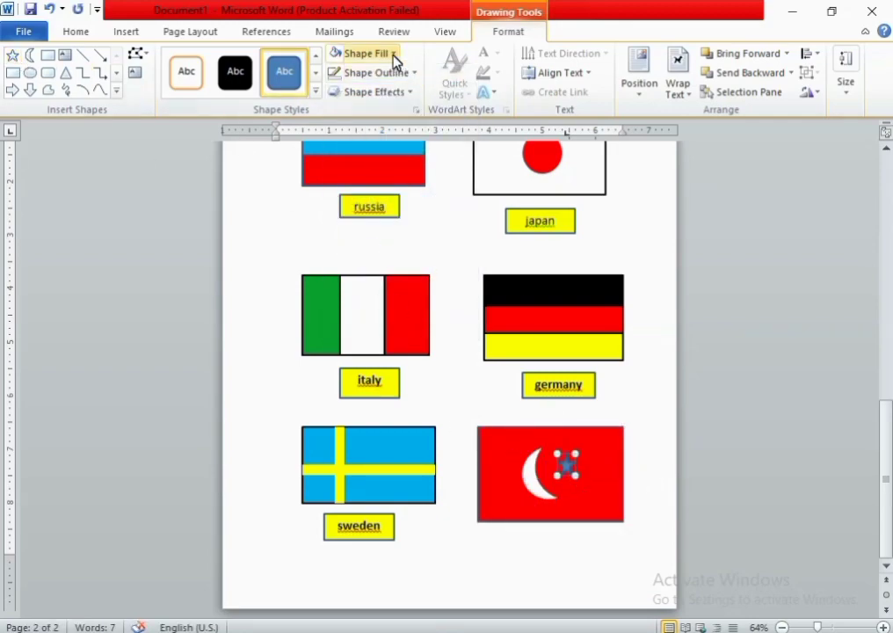
left_click(393, 54)
left_click(335, 88)
left_click(409, 75)
left_click(369, 250)
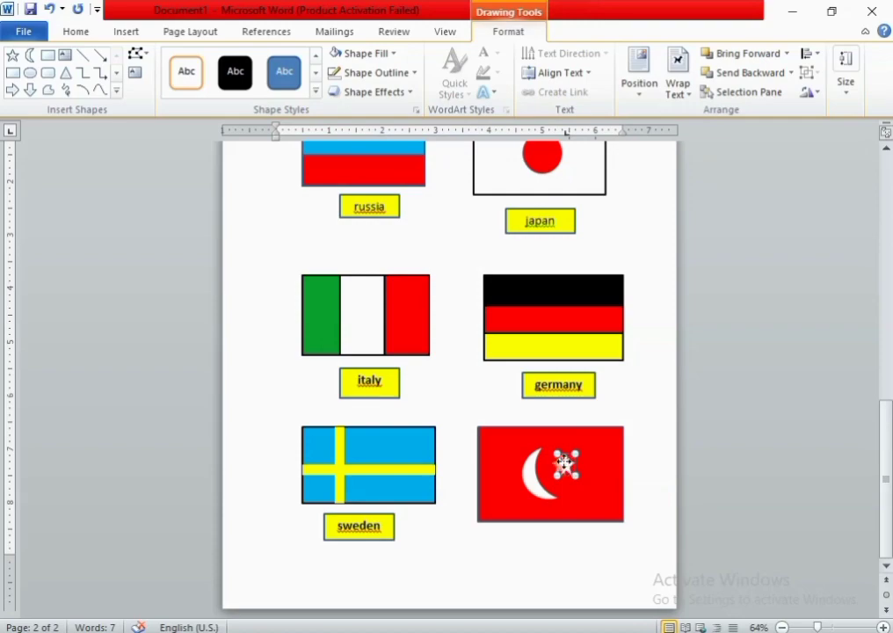
Add a yellow label box below the red flag reading 'turky'
left_click(49, 56)
left_click_drag(514, 531, 587, 563)
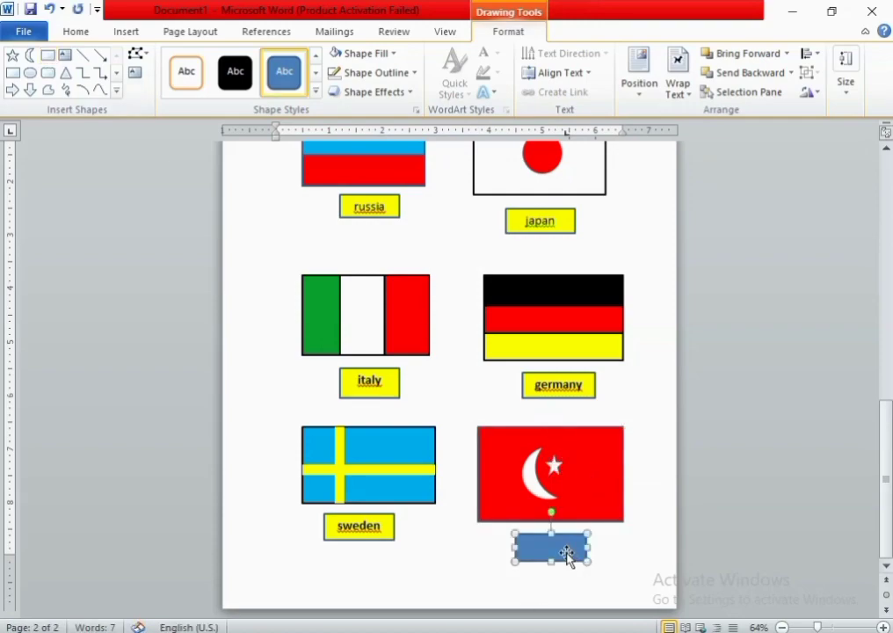
right_click(571, 554)
left_click(363, 53)
left_click(379, 180)
left_click(75, 30)
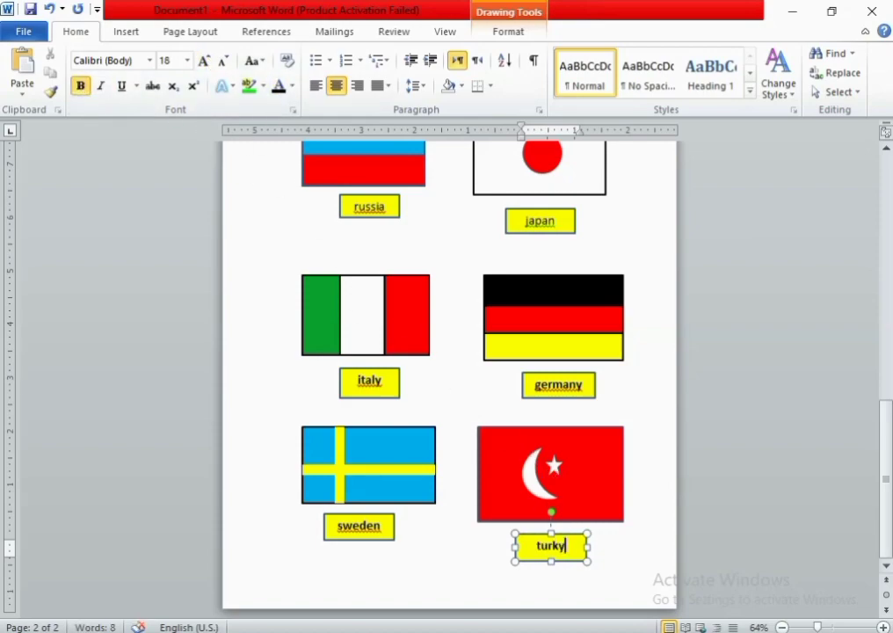
left_click(604, 565)
left_click_drag(885, 474, 886, 508)
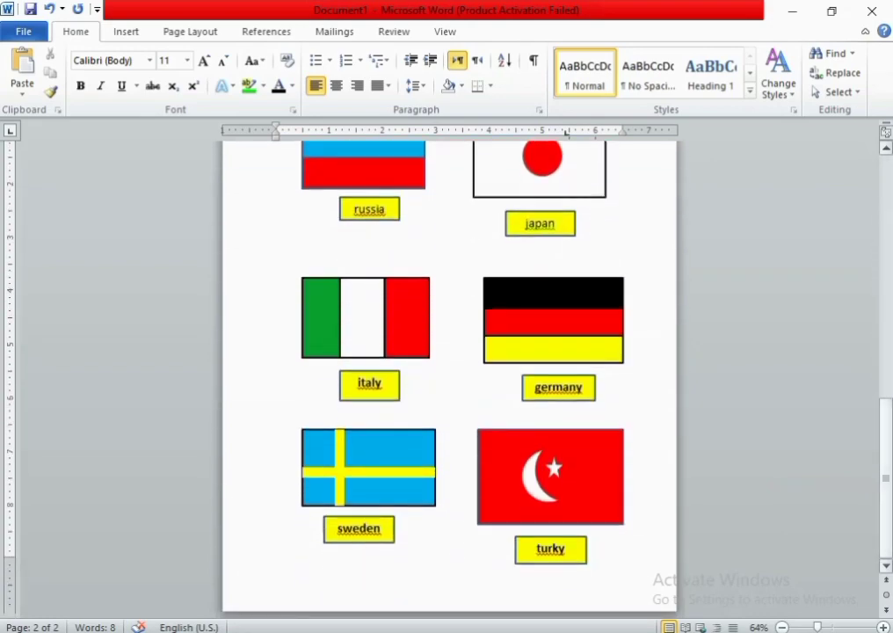
Insert a new blank page after the flags
left_click(125, 31)
scroll(661, 451, "up", 10)
scroll(660, 451, "up", 5)
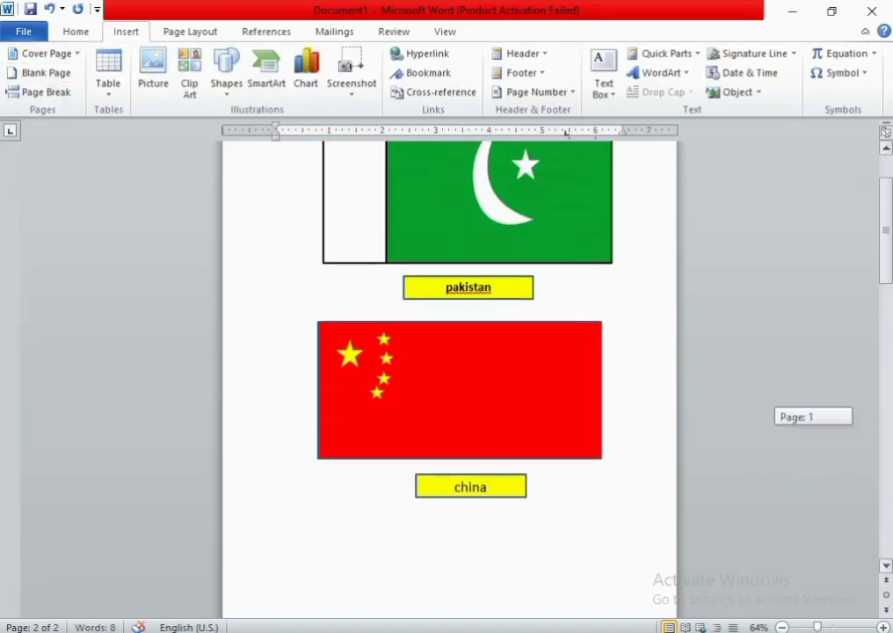
left_click_drag(886, 231, 885, 395)
double_click(620, 569)
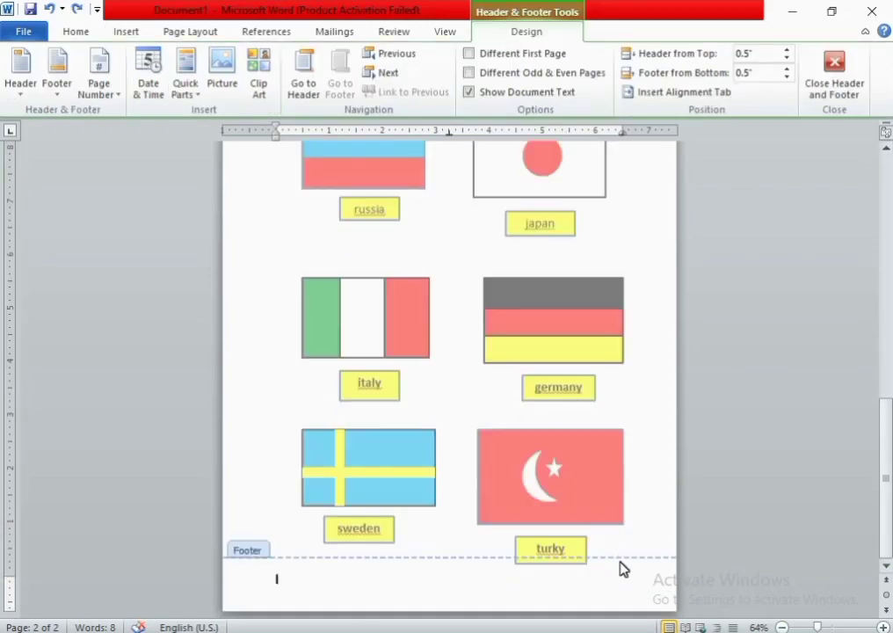
double_click(638, 546)
left_click(123, 34)
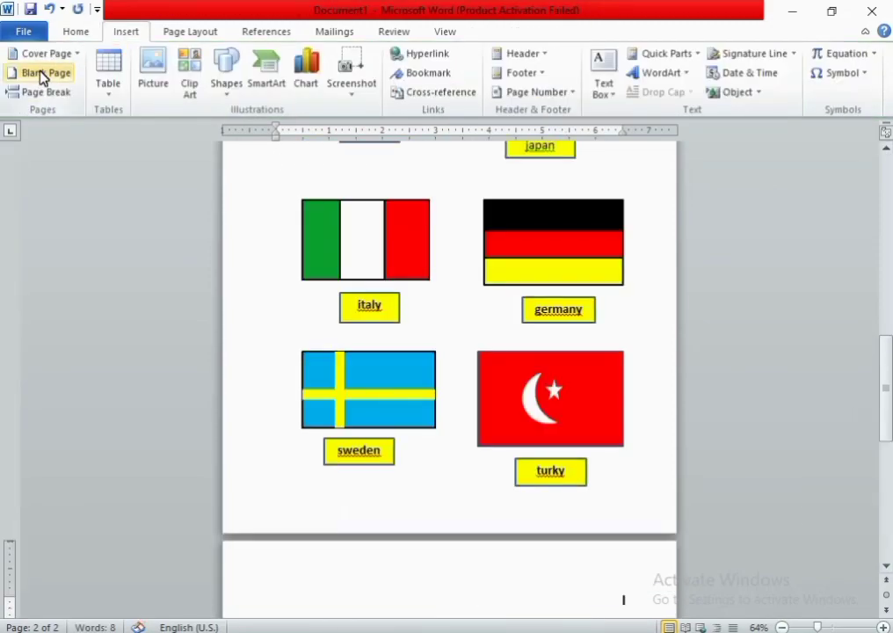
left_click(40, 73)
left_click(226, 71)
Draw an unfilled rectangle frame with a black outline near the top of the new page
left_click(252, 128)
left_click_drag(271, 176, 422, 273)
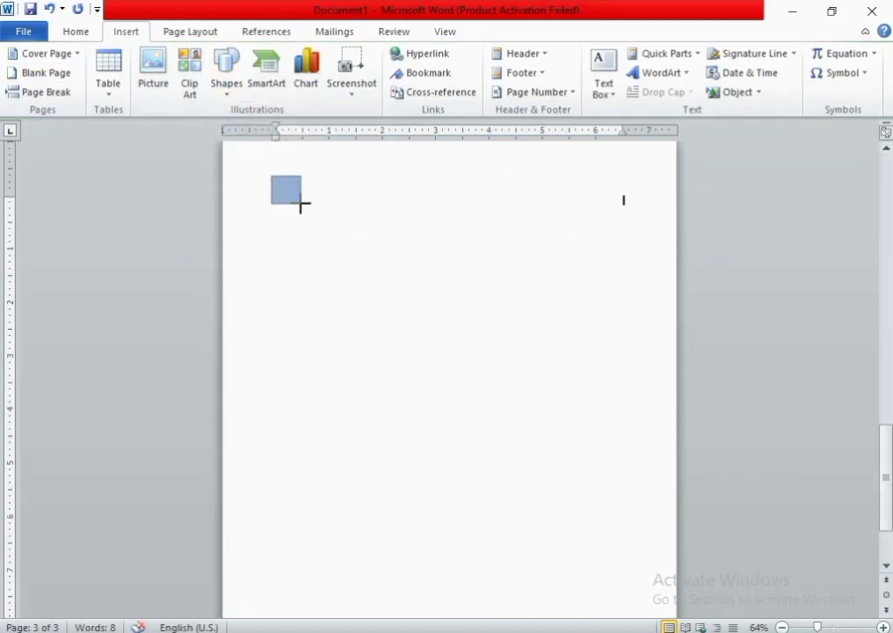
left_click(364, 53)
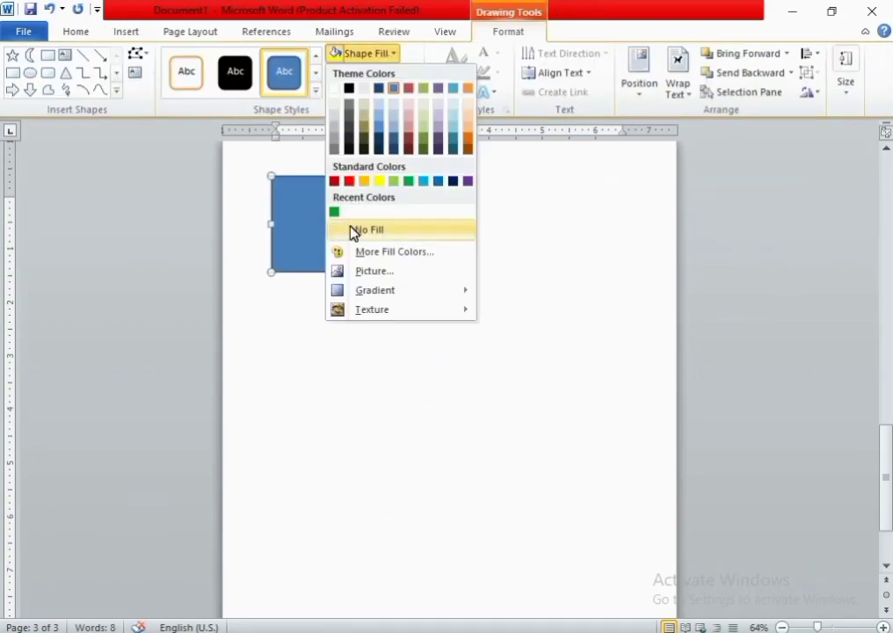
left_click(352, 228)
left_click(397, 74)
left_click(349, 105)
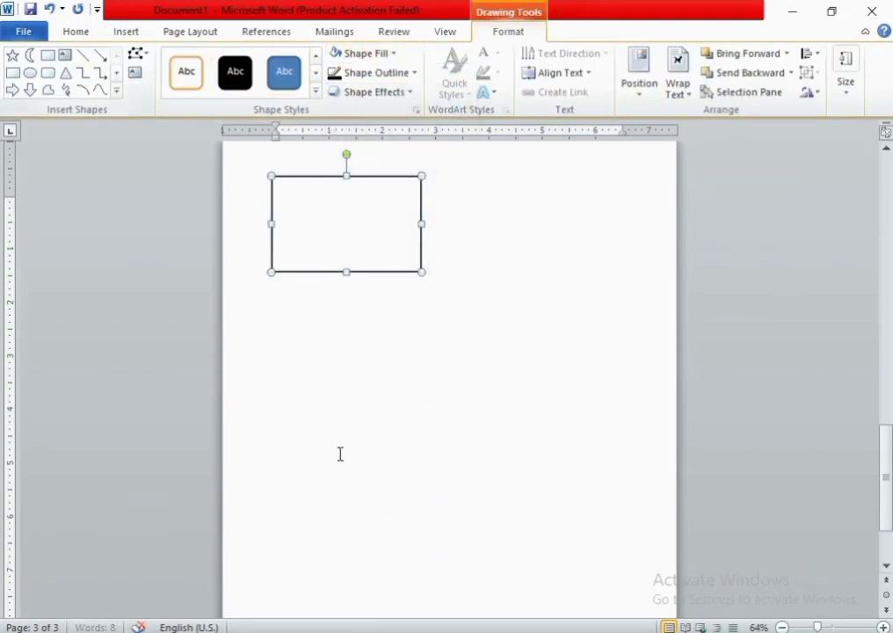
Draw a thin red bar with no outline across the top of the frame
left_click(48, 55)
left_click_drag(272, 186, 422, 195)
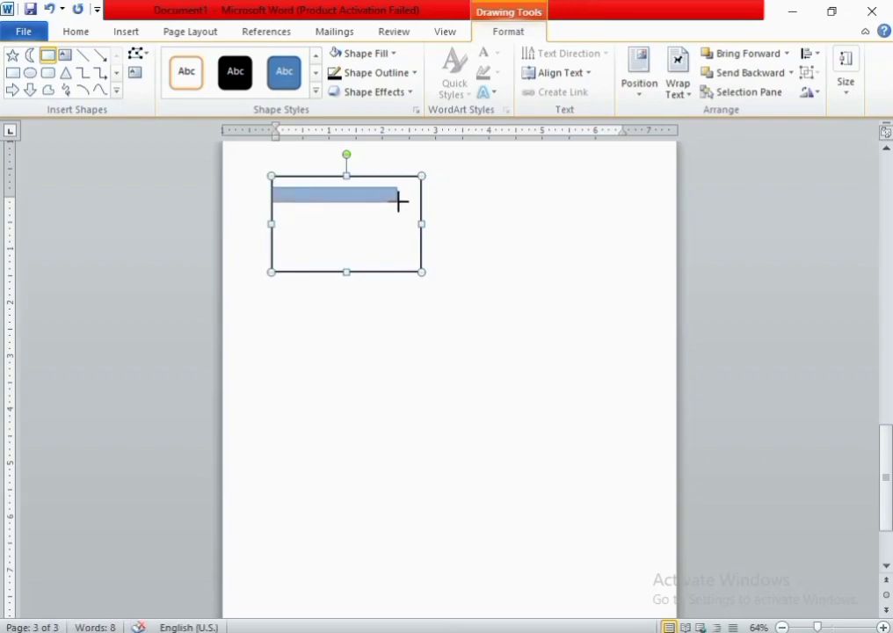
left_click(379, 56)
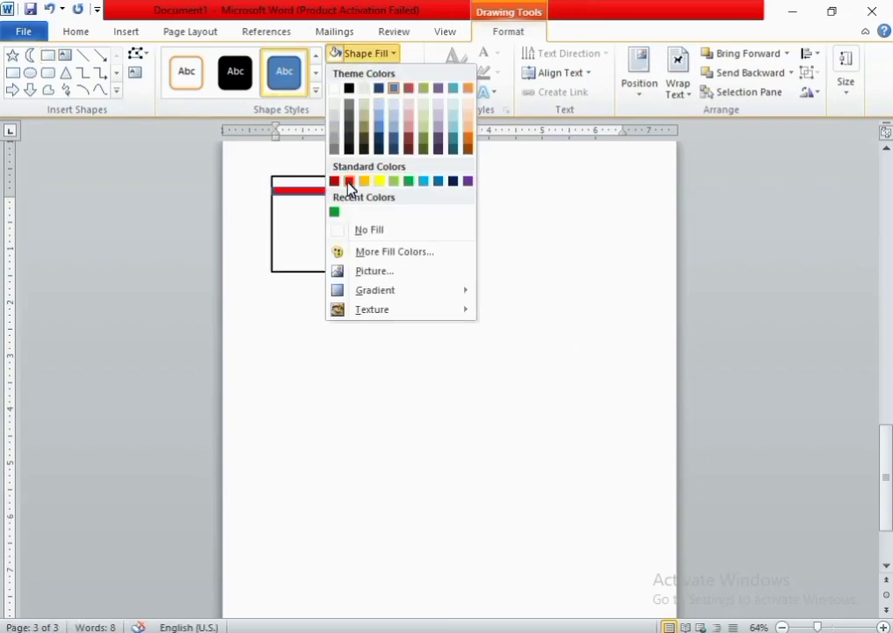
left_click(351, 181)
left_click(375, 72)
left_click(360, 247)
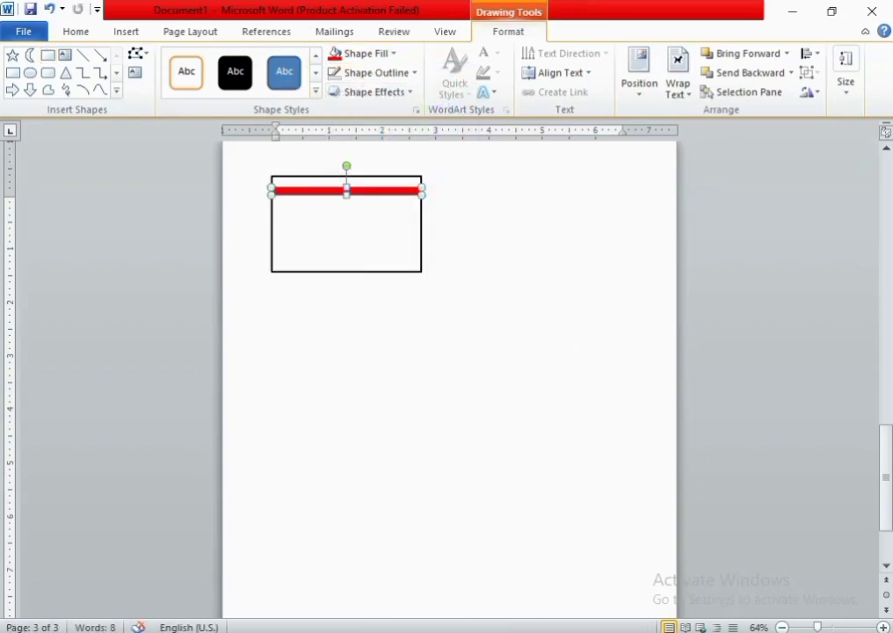
Change the bar's fill to a custom deep crimson shade
left_click(392, 54)
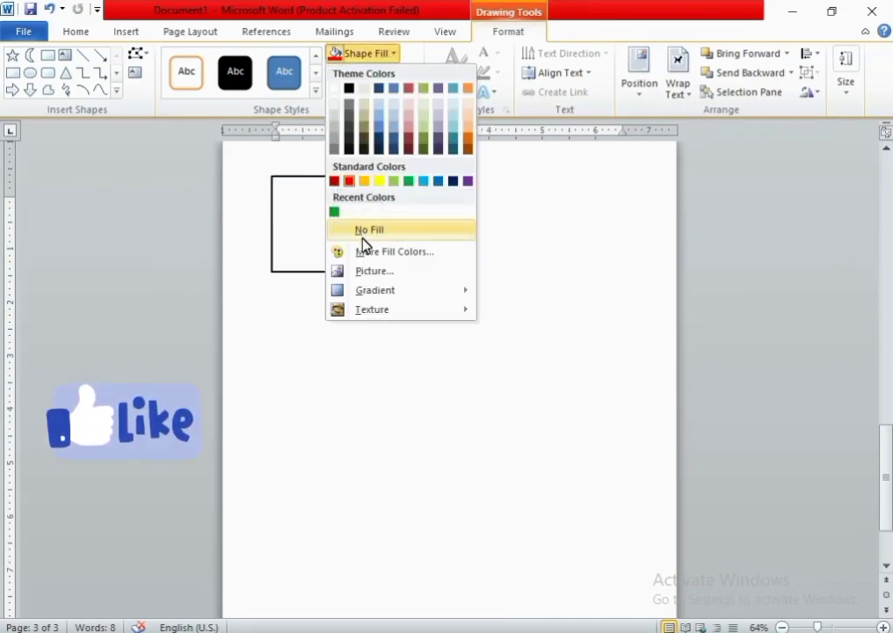
left_click(365, 251)
left_click(546, 170)
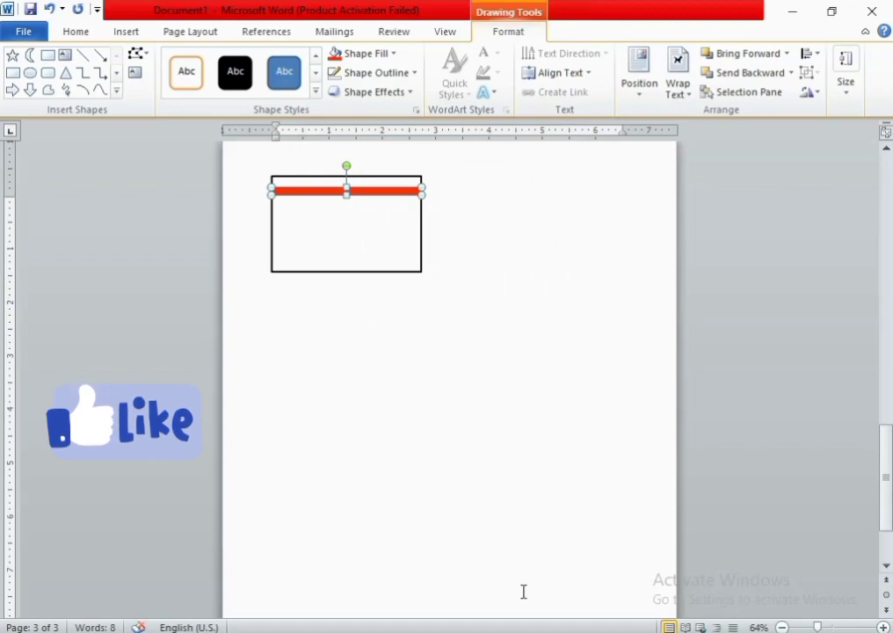
left_click(392, 53)
left_click(395, 255)
left_click(387, 173)
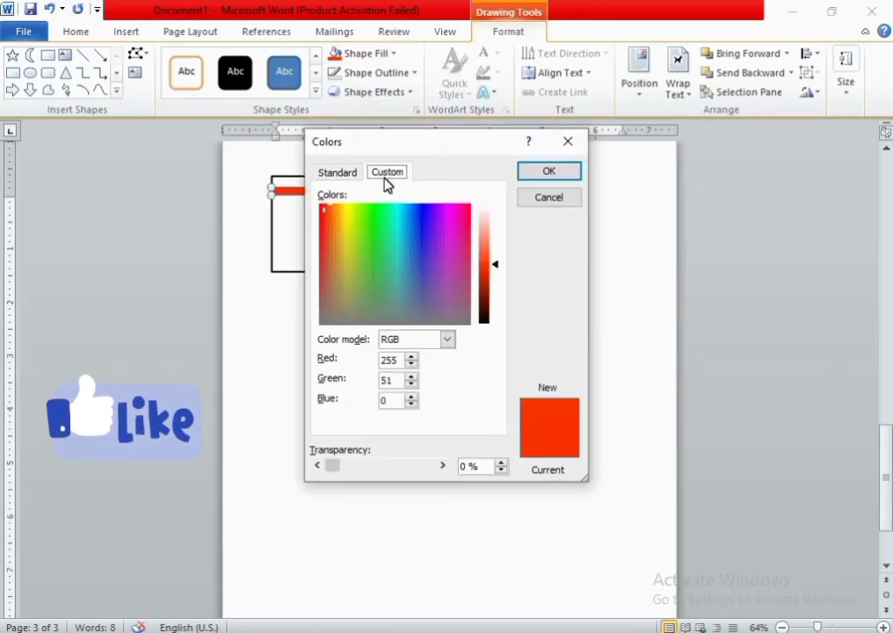
left_click_drag(494, 264, 494, 276)
left_click(463, 212)
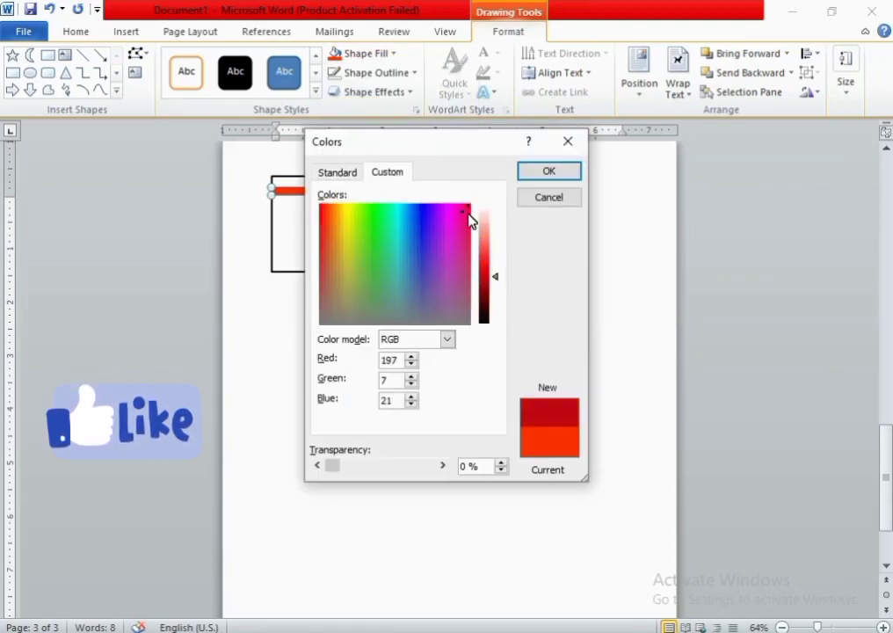
left_click(466, 210)
left_click(555, 174)
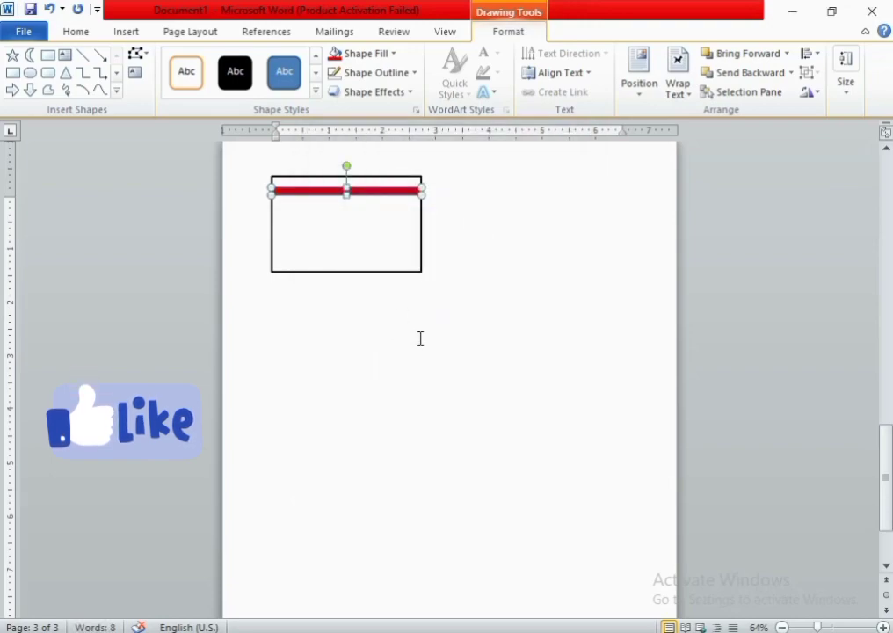
Paste copies of the red bar and place them as stripes inside the frame
key("ctrl+v")
key("ctrl+v")
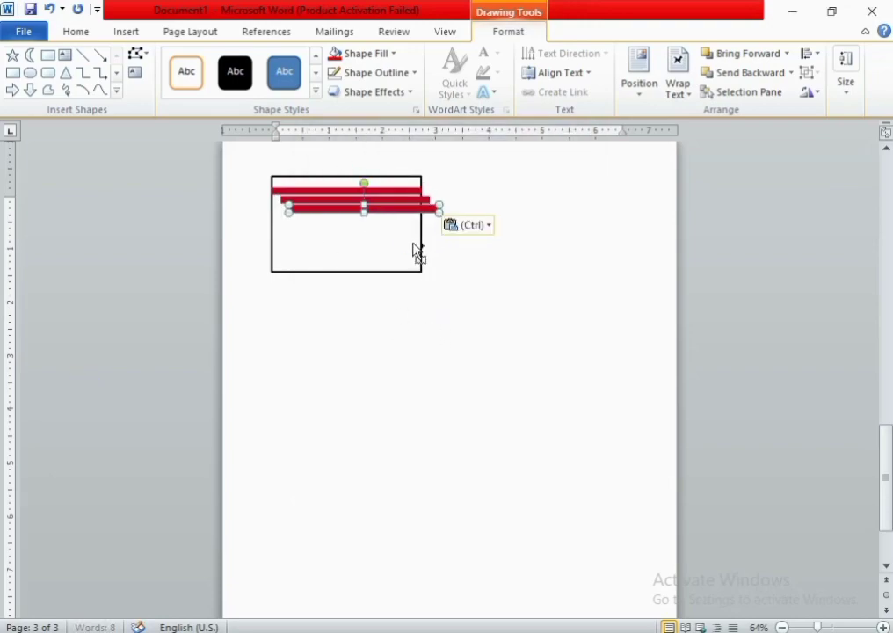
key("ctrl+v")
key("ctrl+v")
key("ctrl+v")
mouse_move(421, 227)
left_mouse_down()
mouse_move(376, 250)
mouse_move(355, 250)
mouse_move(345, 233)
mouse_move(373, 249)
left_mouse_up()
mouse_move(360, 207)
left_mouse_down()
mouse_move(355, 221)
mouse_move(369, 208)
mouse_move(377, 225)
left_mouse_up()
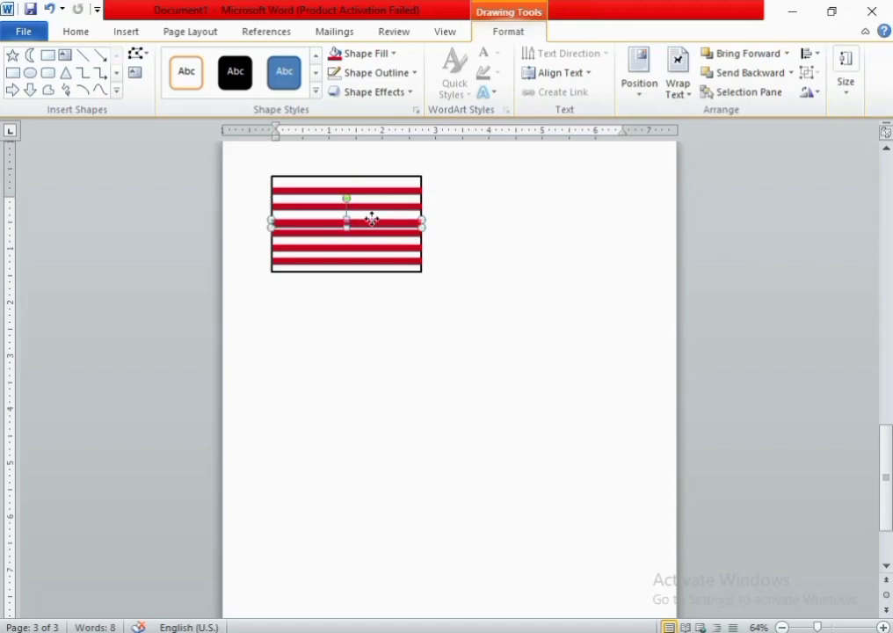
left_click(355, 205)
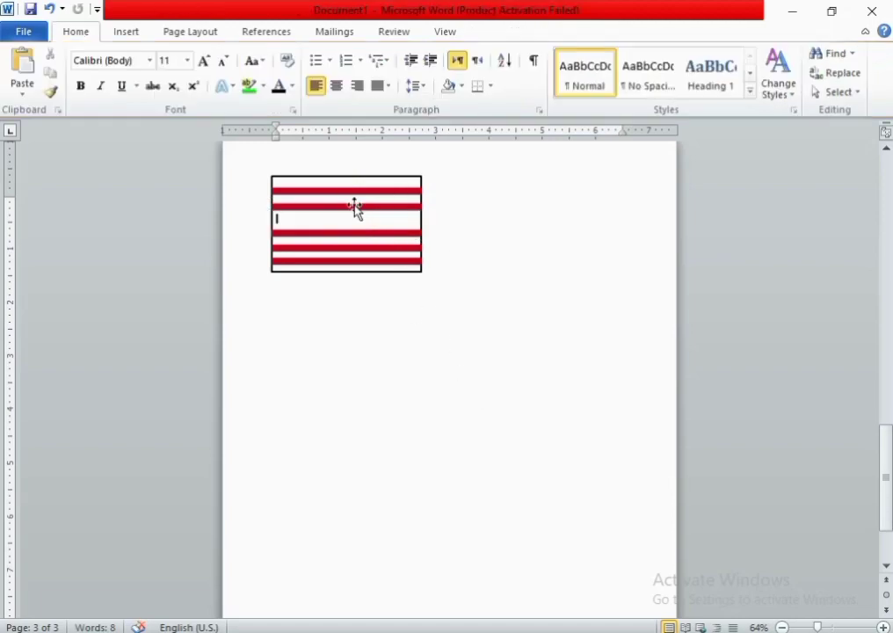
left_click(355, 203)
key("ctrl+v")
left_click_drag(364, 219, 368, 235)
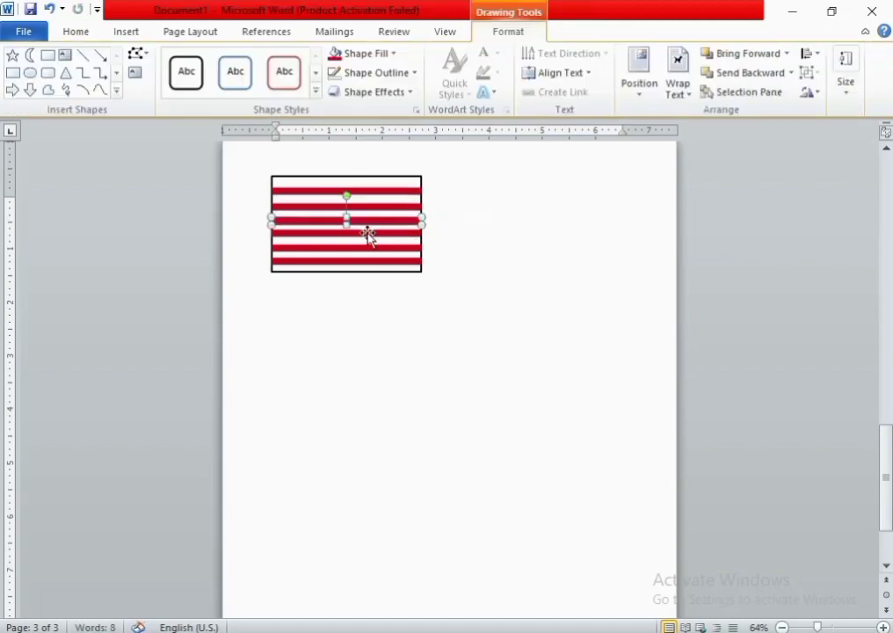
key("ctrl+v")
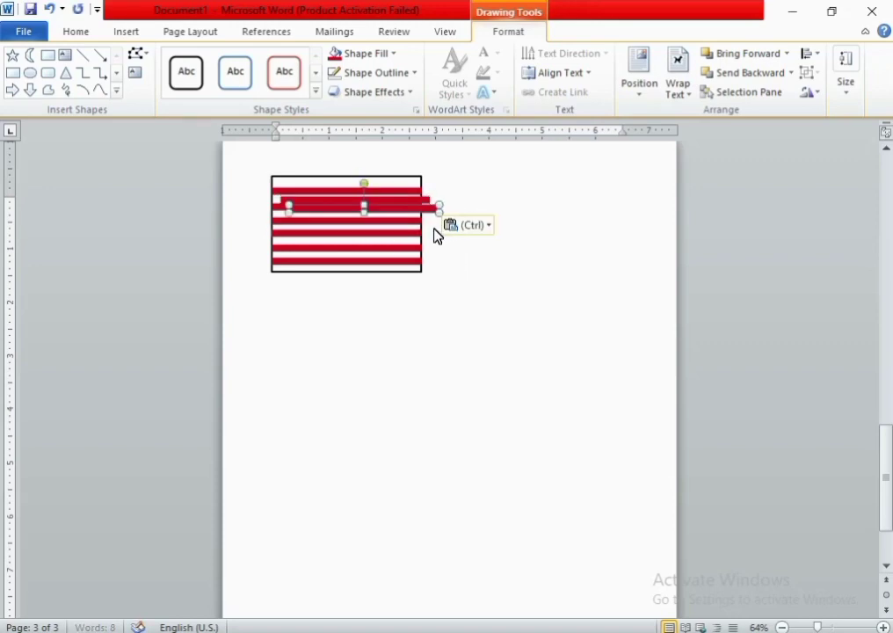
Extend the frame's bottom edge and shift the red stripes to even spacing
left_click(370, 272)
left_click_drag(346, 272, 347, 285)
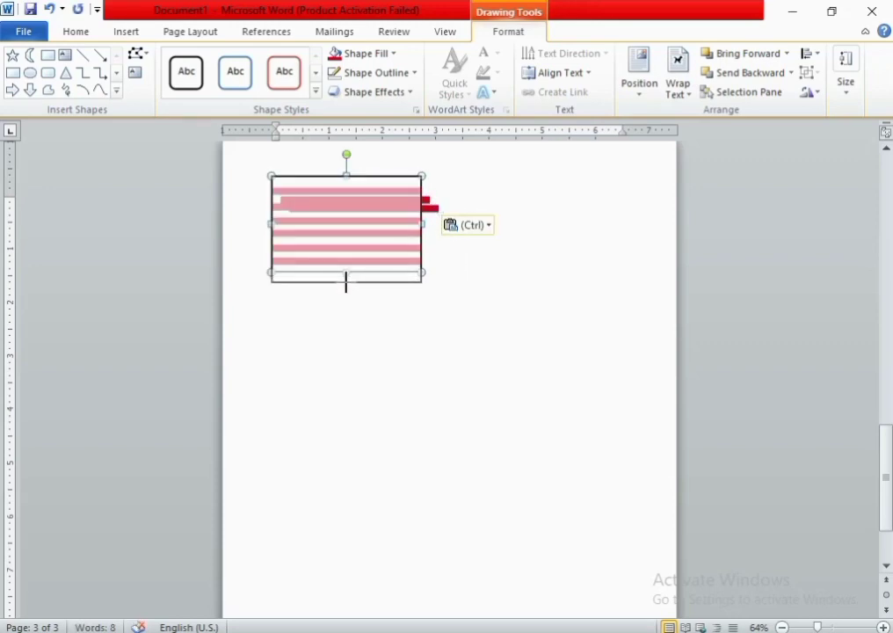
left_click(365, 206)
left_click_drag(368, 206, 355, 199)
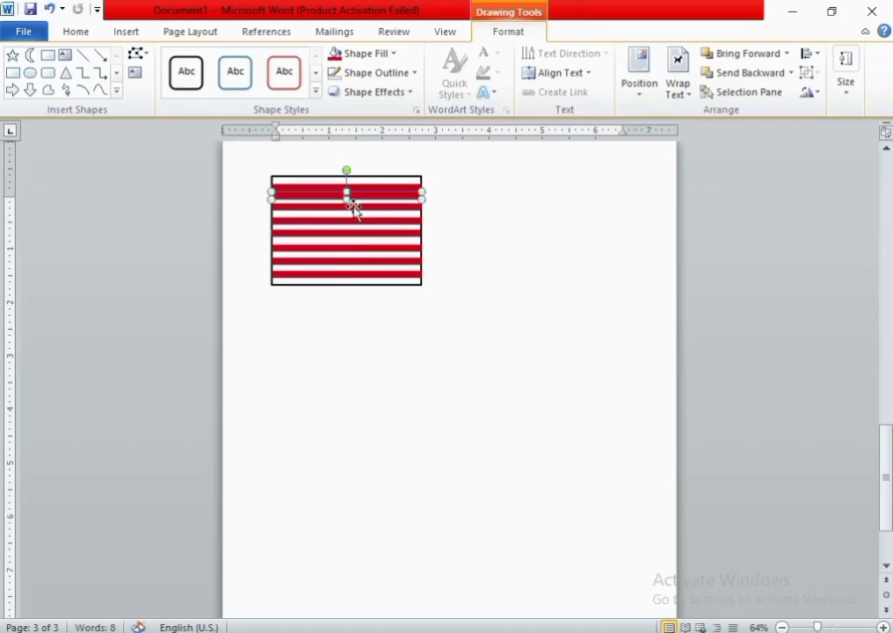
left_click(354, 201)
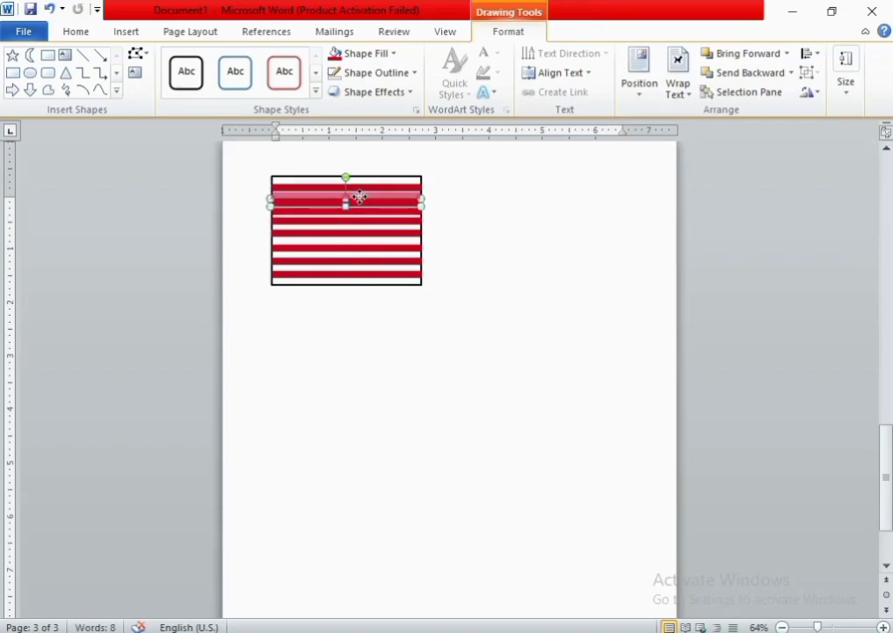
left_click(347, 173)
left_click(347, 182)
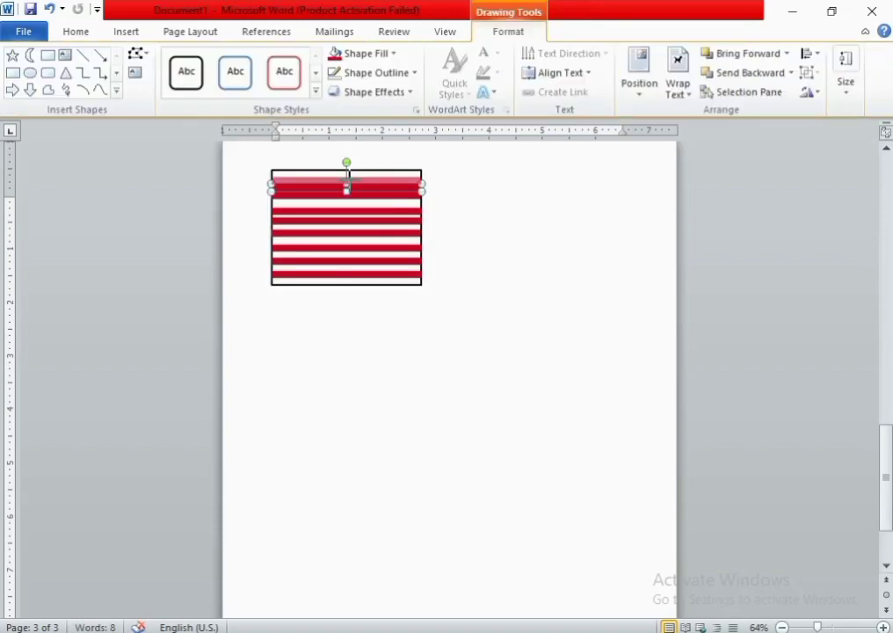
left_click_drag(348, 185, 352, 208)
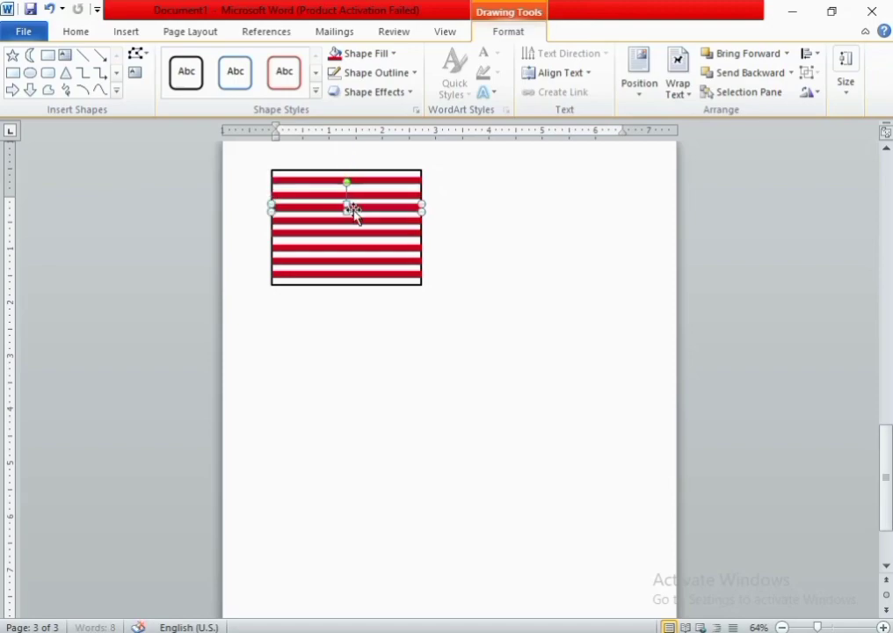
left_click(264, 237)
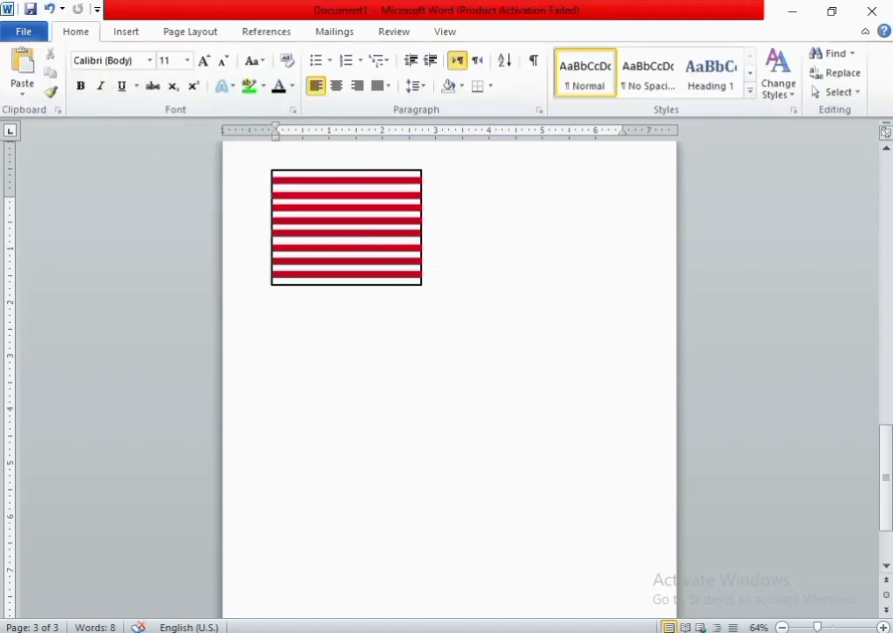
left_click(126, 31)
Draw a blue canton rectangle over the flag's top-left stripes
left_click(226, 83)
left_click(222, 138)
left_click_drag(271, 170, 308, 192)
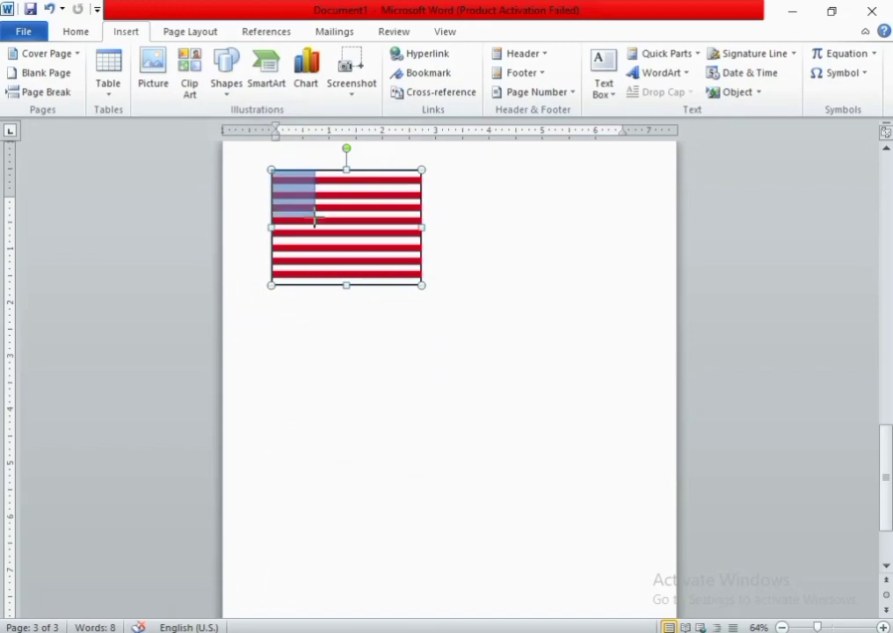
left_click_drag(338, 231, 337, 230)
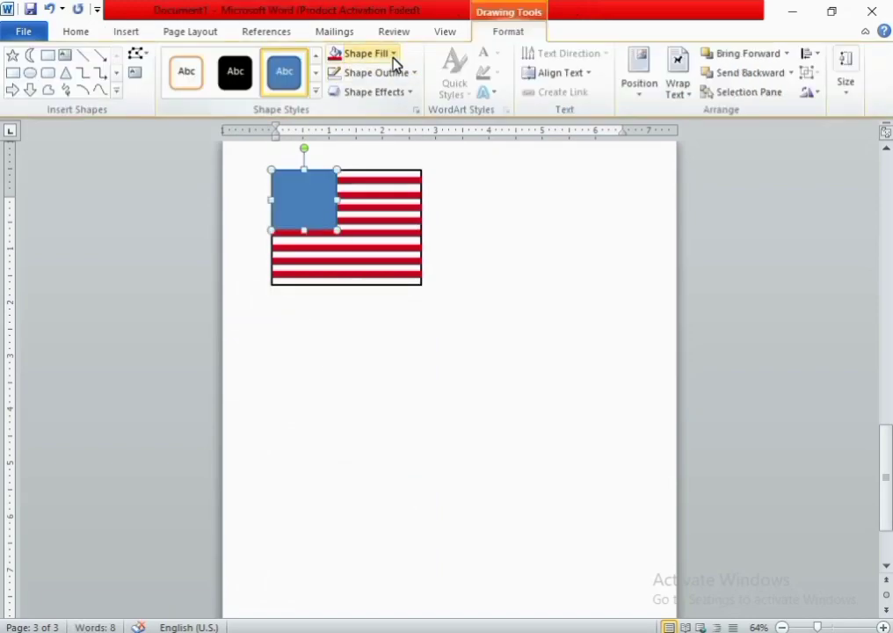
left_click(393, 54)
left_click(334, 89)
left_click(393, 54)
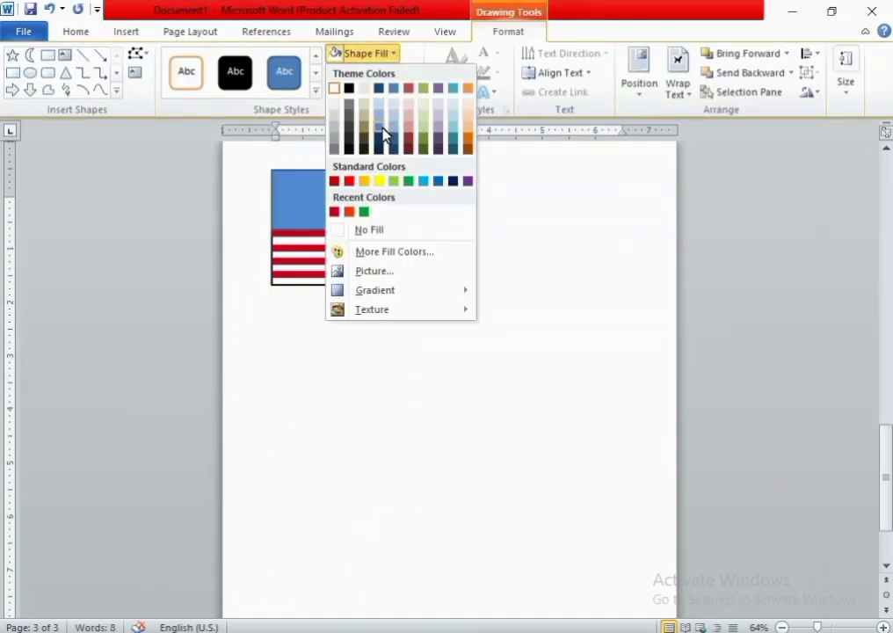
left_click(438, 182)
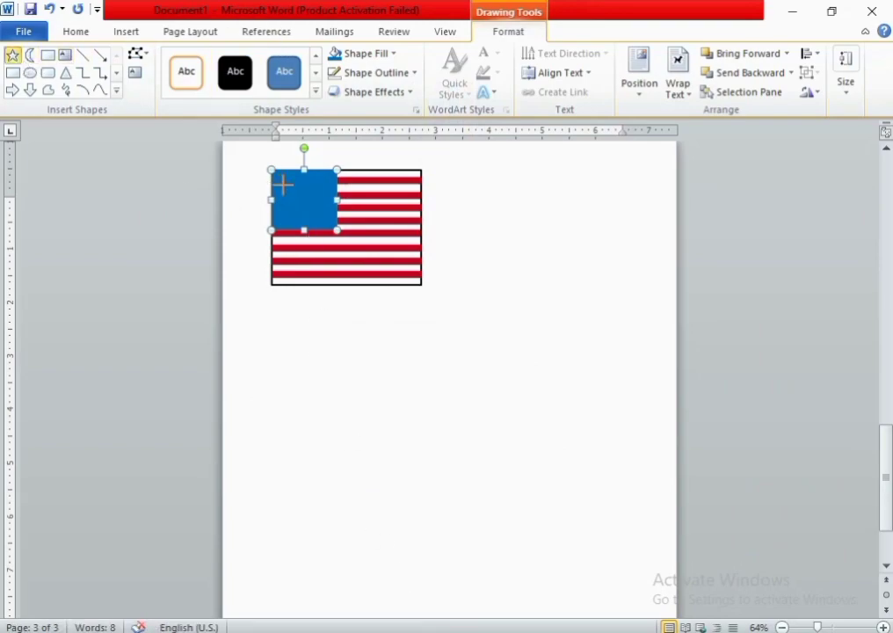
Add a white star to the canton and paste copies across it
left_click_drag(275, 174, 289, 188)
left_click(365, 53)
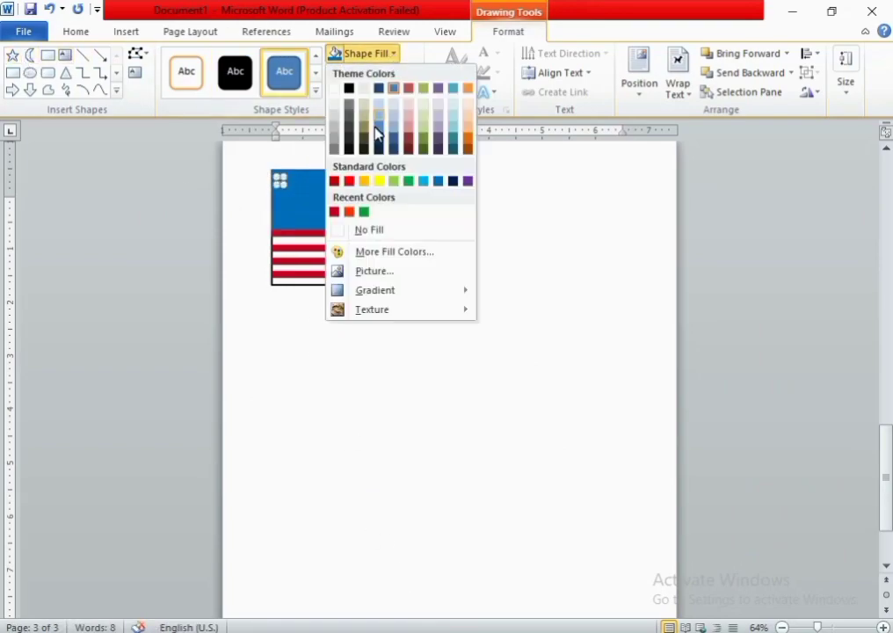
left_click(336, 89)
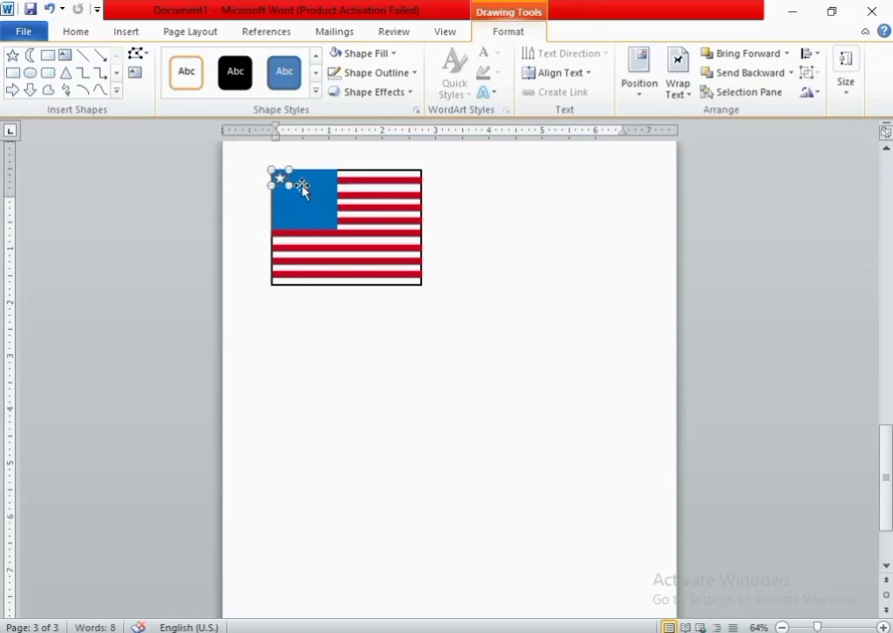
key("ctrl+c")
key("ctrl+v")
key("ctrl+v")
key("ctrl+v")
key("ctrl+v")
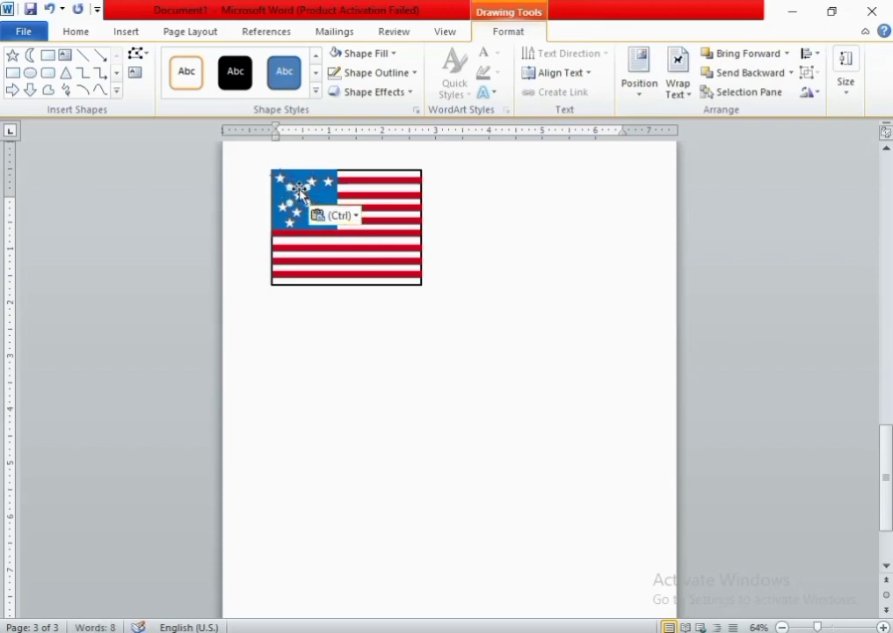
left_click_drag(327, 201, 328, 227)
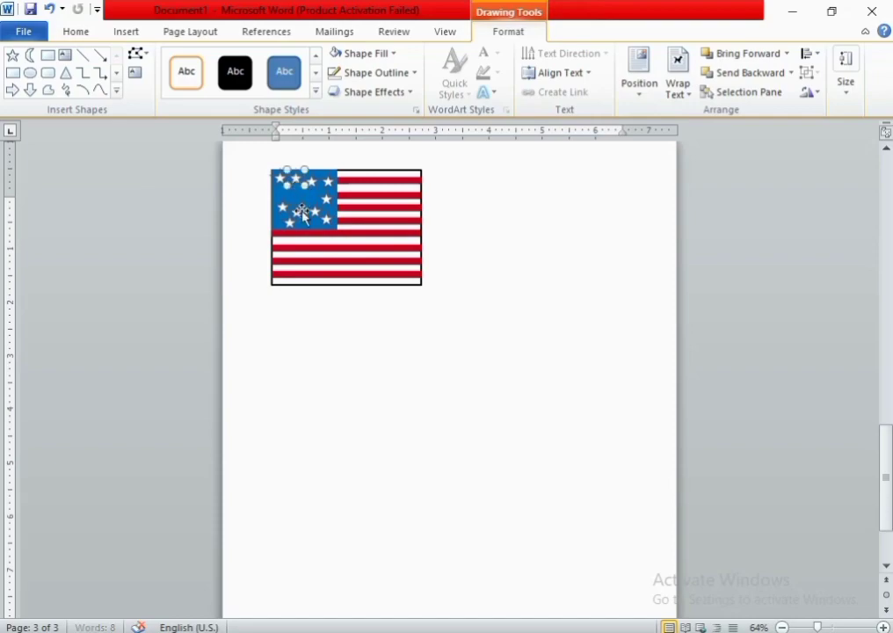
left_click_drag(288, 192, 357, 261)
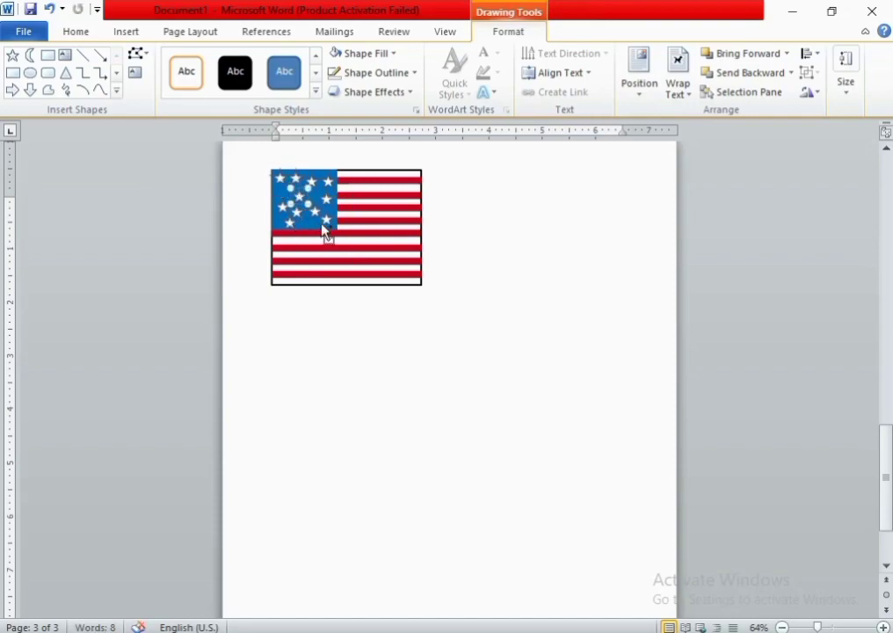
left_click(467, 356)
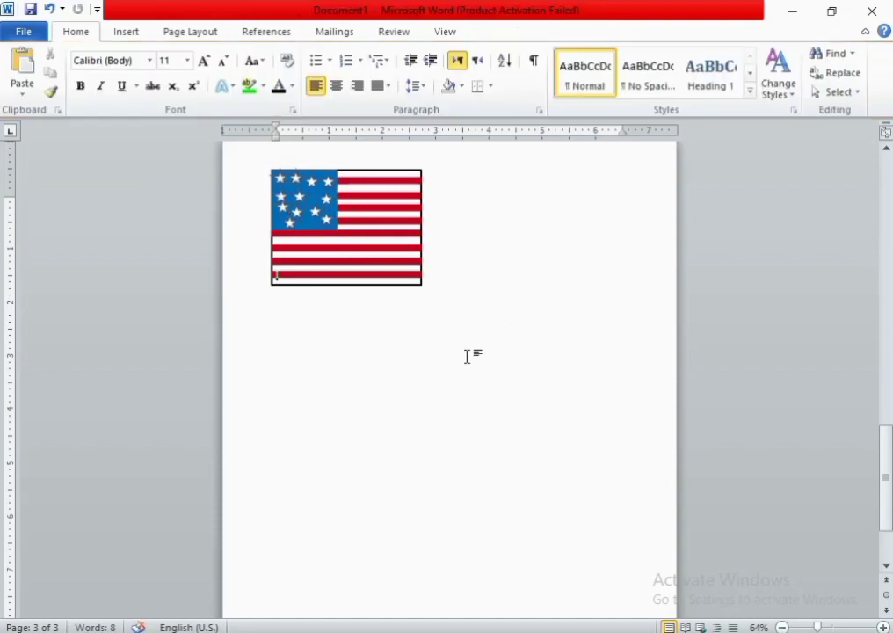
Add a yellow label box below the flag reading 'america' in bold, centred text
left_click(125, 31)
left_click(226, 82)
left_click(239, 126)
left_click_drag(291, 292, 395, 322)
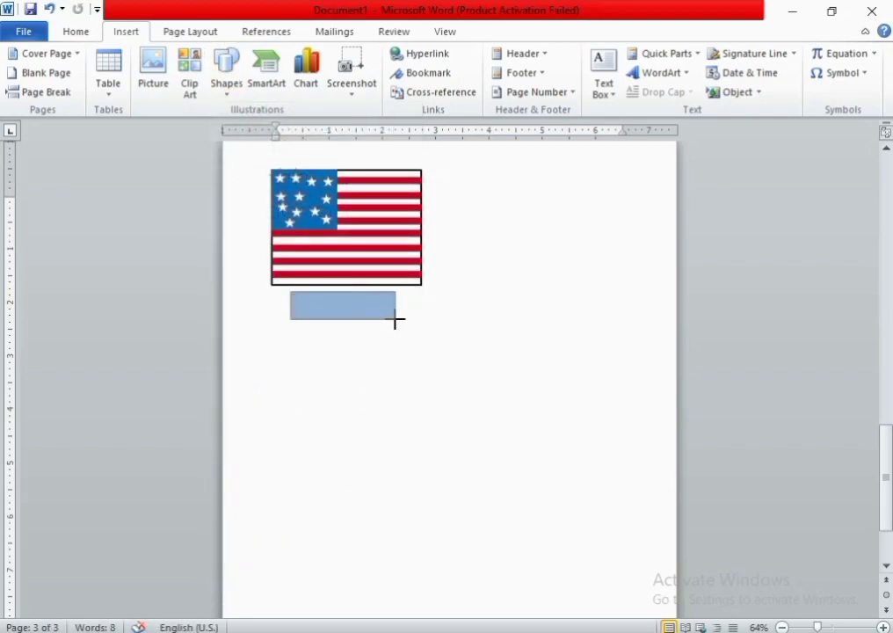
right_click(356, 305)
left_click(396, 337)
left_click(370, 53)
left_click(379, 180)
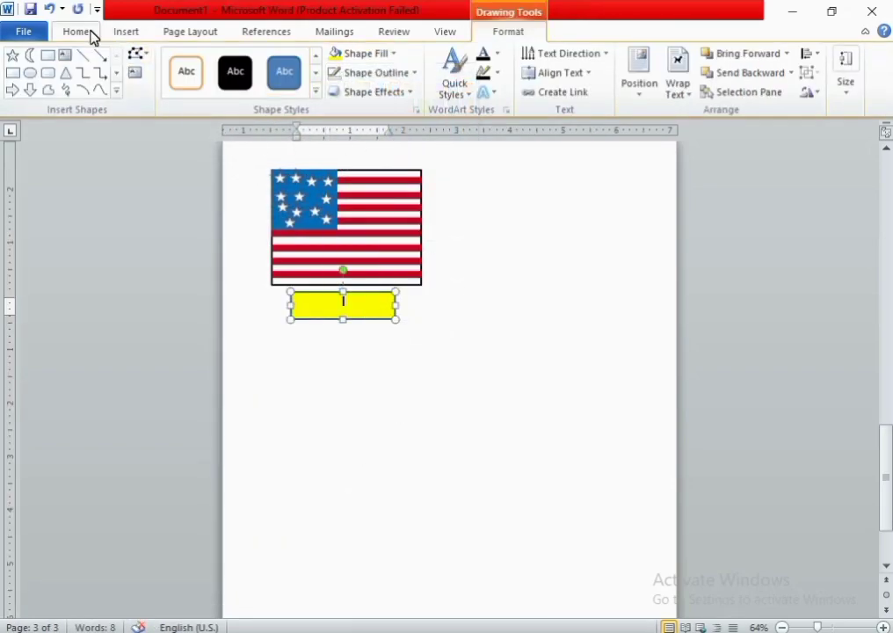
left_click(93, 37)
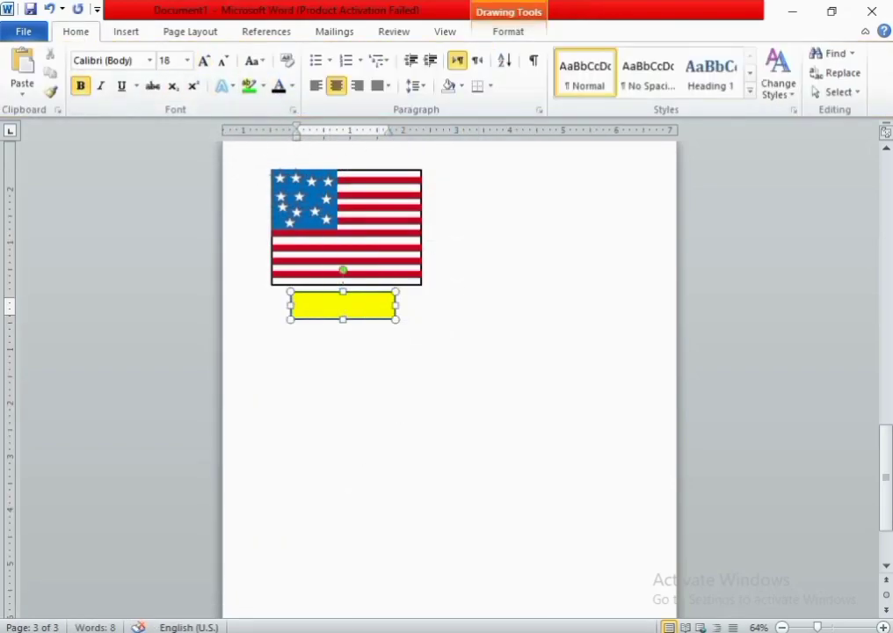
type("america")
left_click(464, 264)
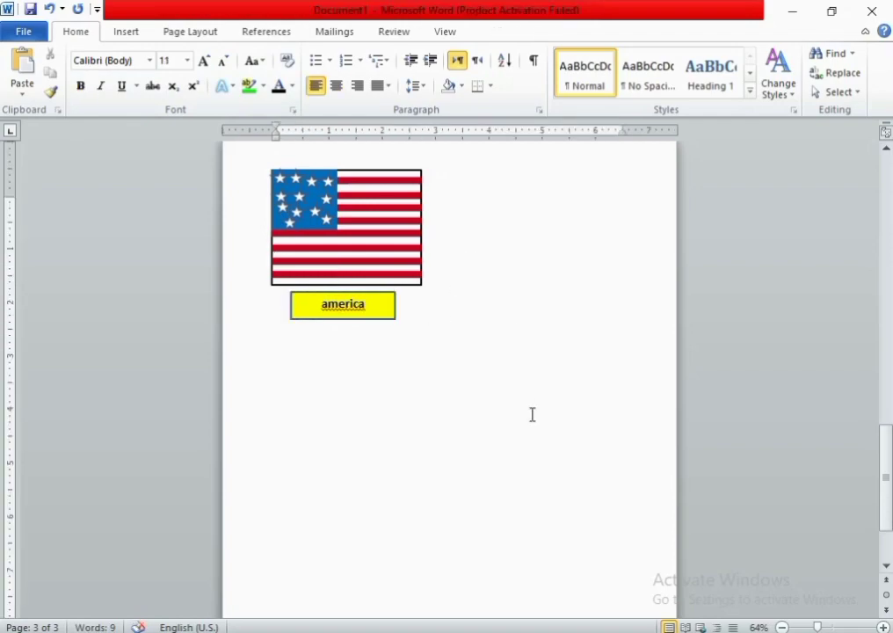
Draw a large rectangle right of the first flag with no fill and a black outline
left_click(126, 30)
left_click(227, 66)
left_click(222, 110)
left_click_drag(475, 174, 640, 292)
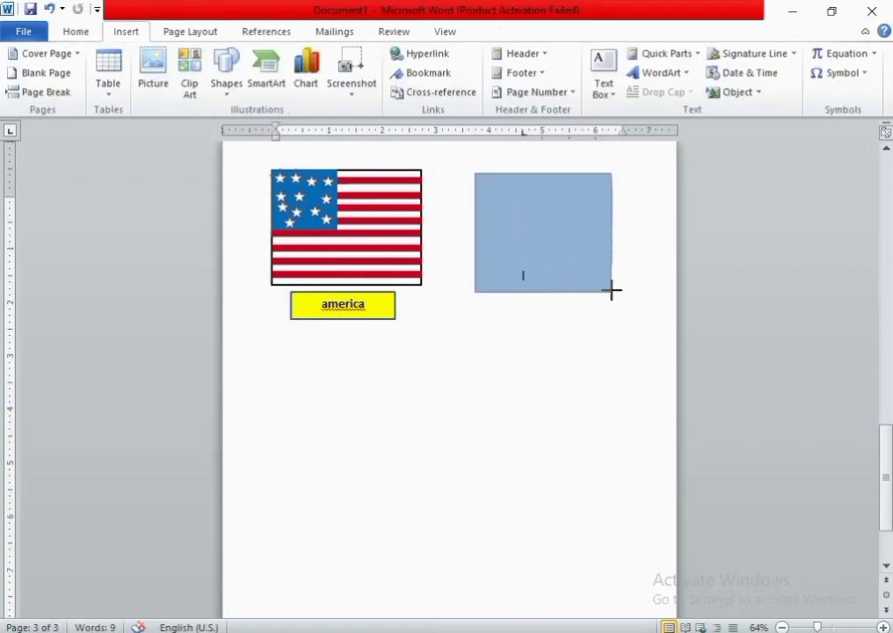
left_click(369, 53)
left_click(371, 229)
left_click(377, 72)
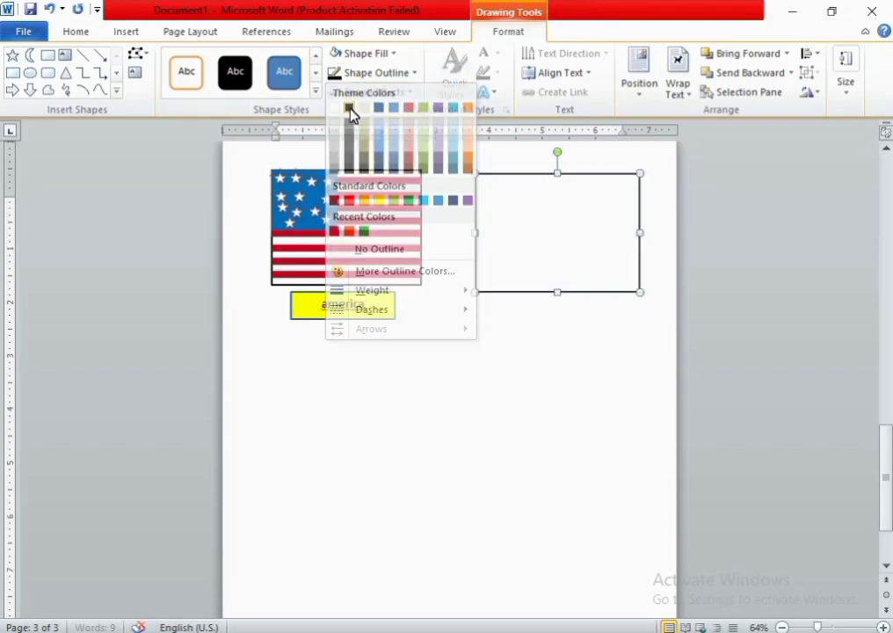
left_click(351, 112)
Add a red-filled band at the box's left end and copy it to the right end
left_click(116, 90)
left_click(47, 71)
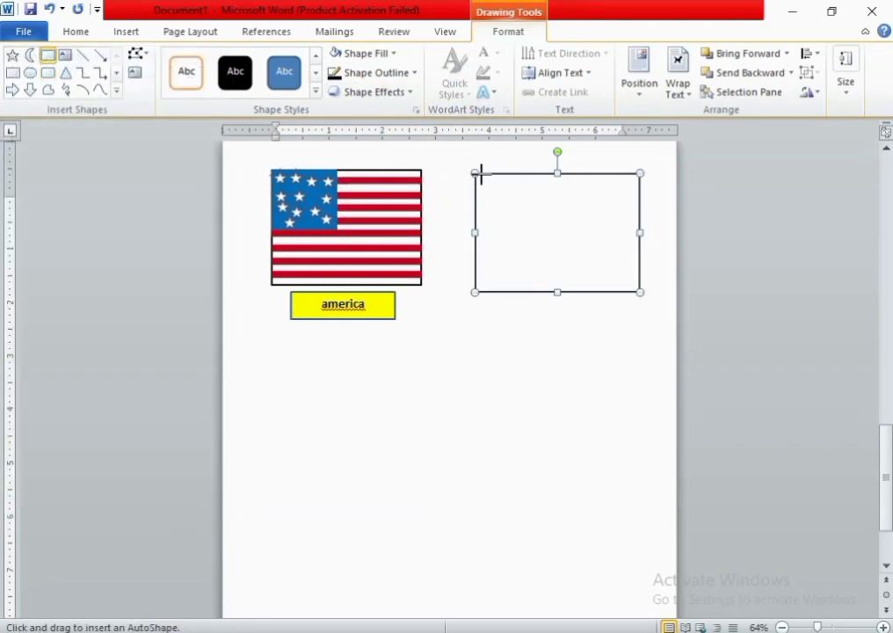
left_click_drag(475, 173, 539, 292)
left_click(392, 53)
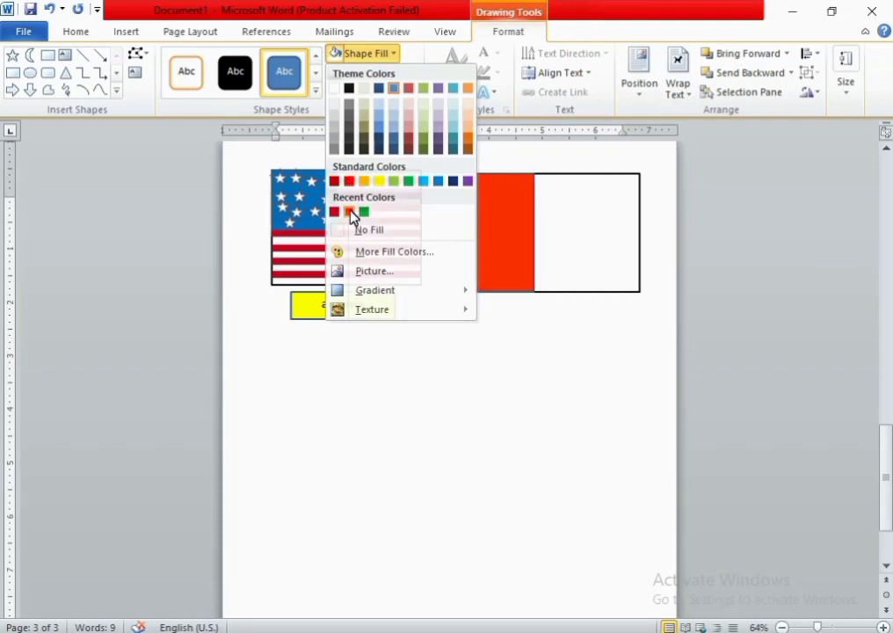
left_click(354, 216)
left_click(369, 72)
left_click(349, 89)
left_click(384, 58)
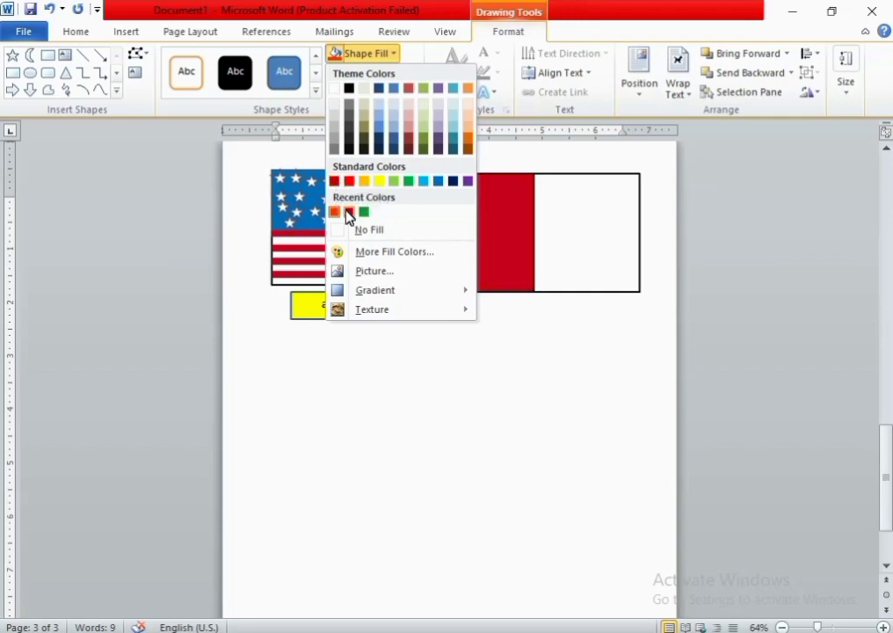
left_click(349, 182)
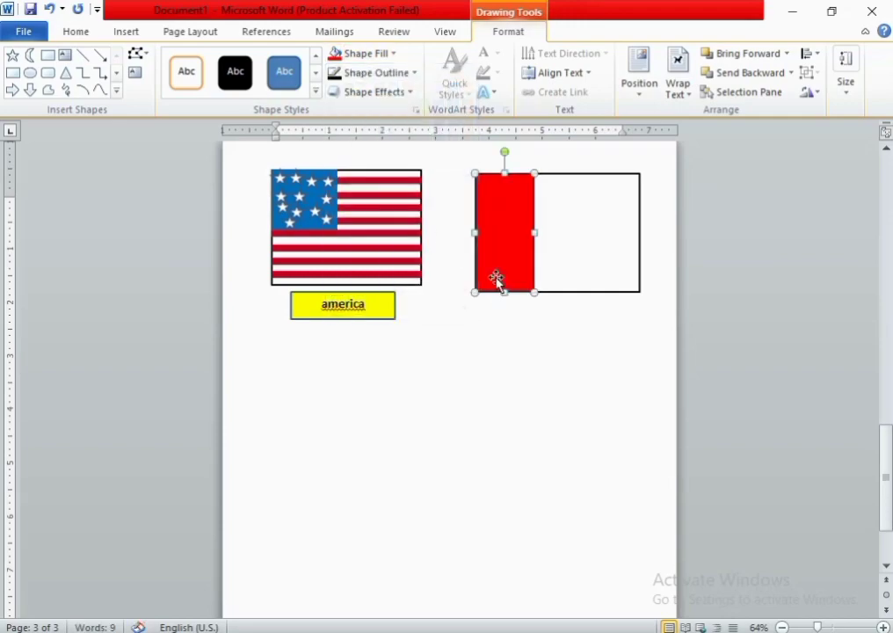
left_click_drag(507, 250, 613, 249, "ctrl")
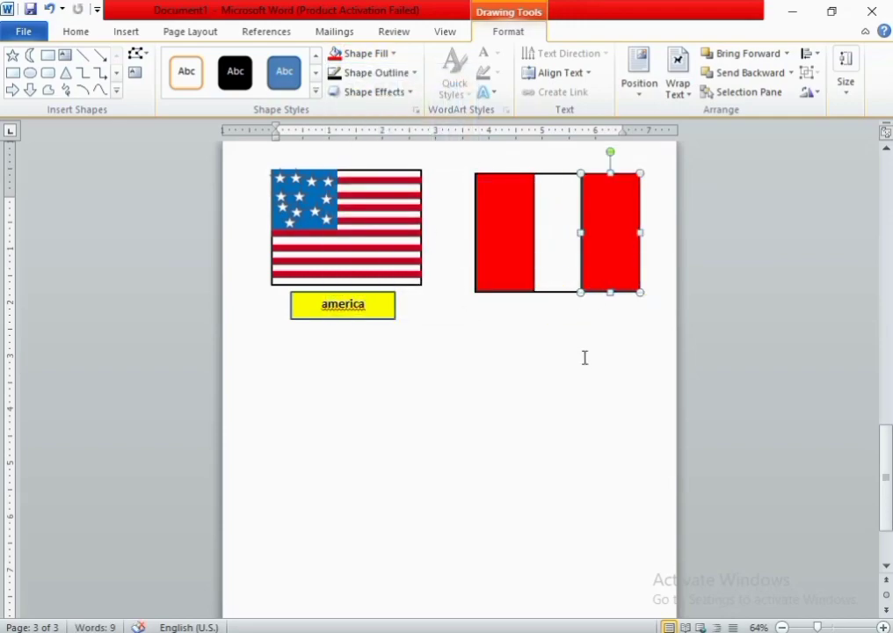
left_click(116, 92)
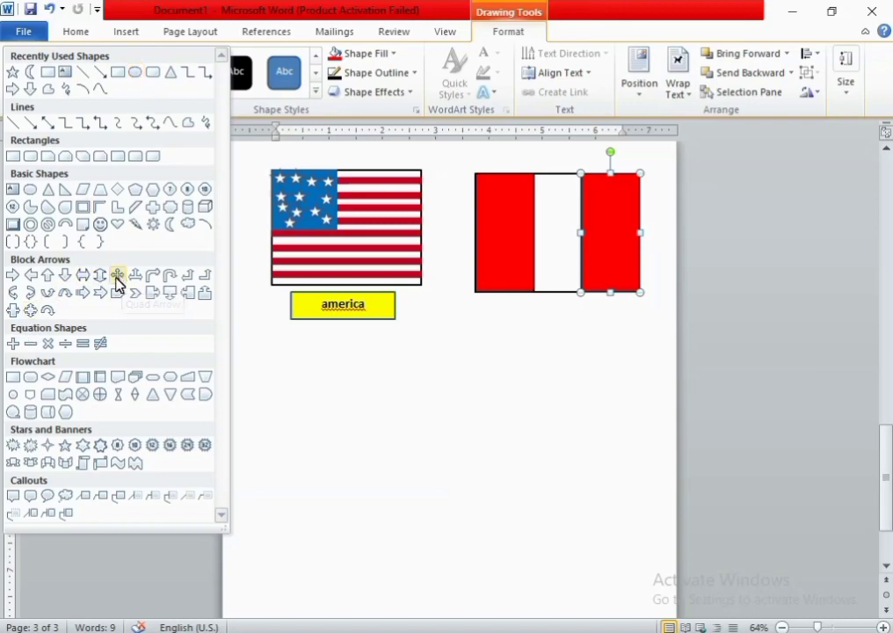
Draw a small red shape in the flag's white centre, then enlarge and tilt it
left_click(136, 227)
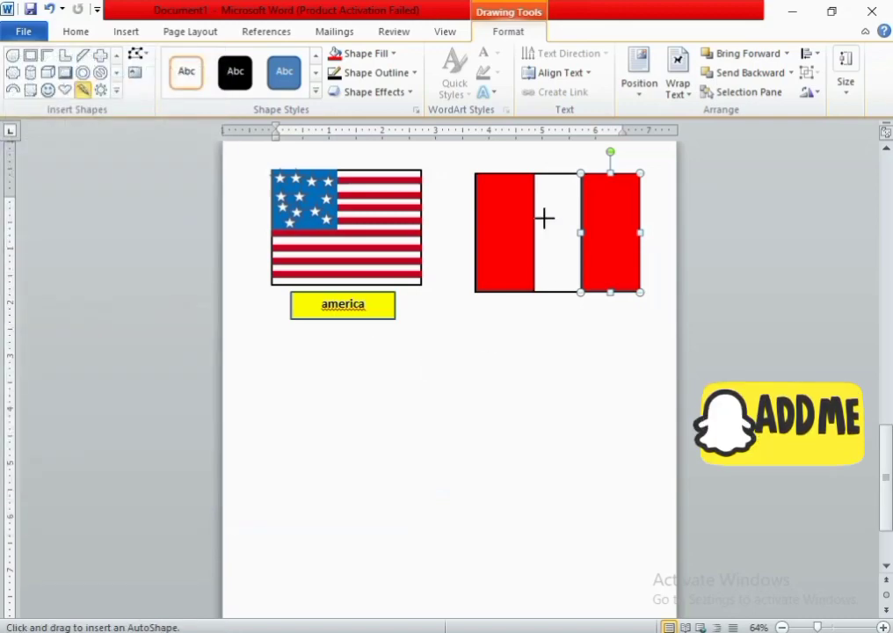
left_click_drag(542, 216, 551, 237)
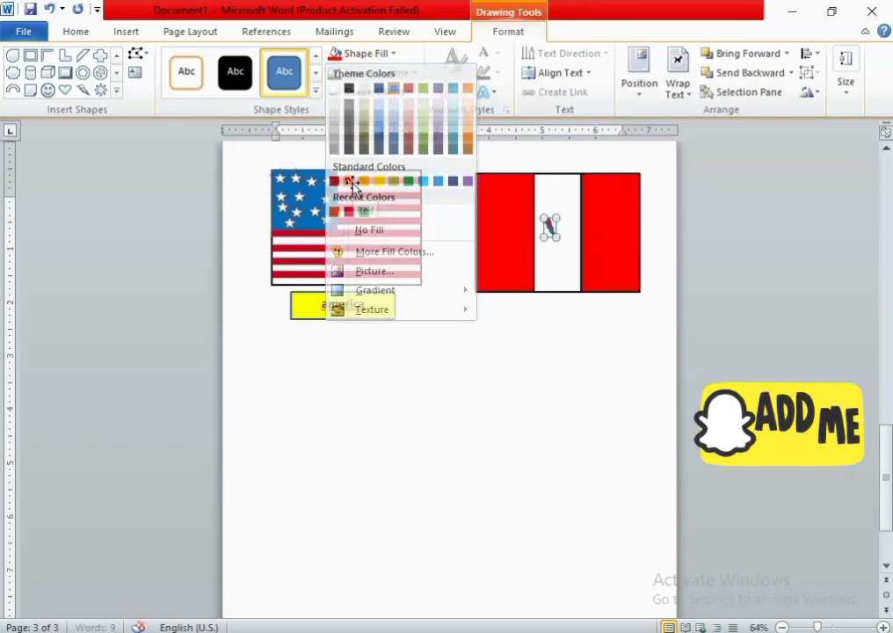
left_click(369, 72)
left_click(369, 72)
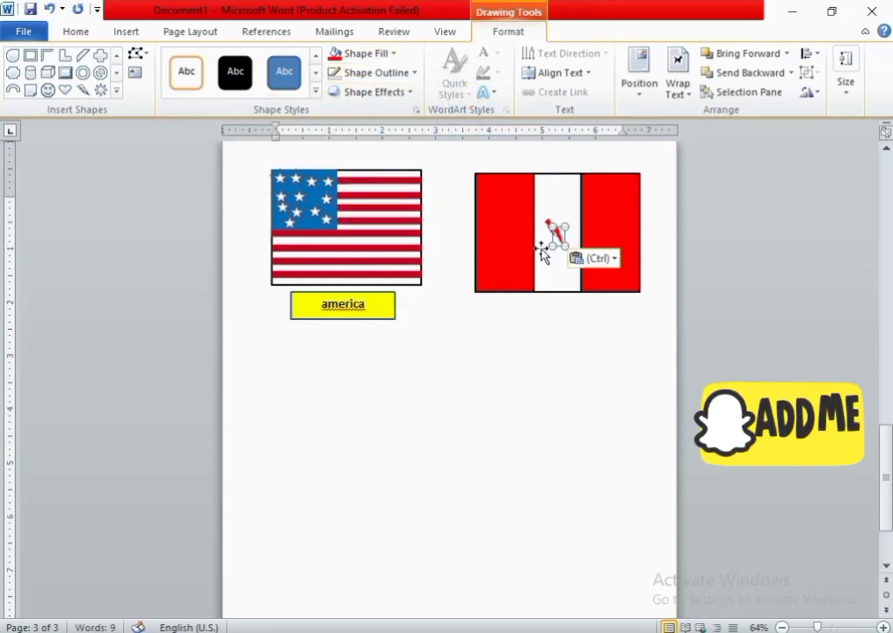
left_click_drag(542, 242, 530, 261)
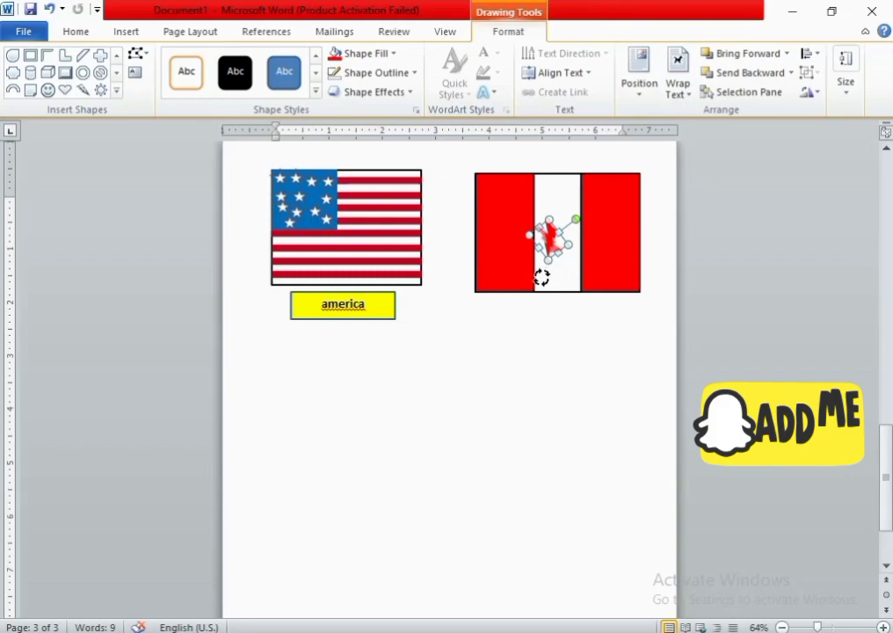
mouse_move(577, 220)
left_mouse_down()
mouse_move(527, 235)
mouse_move(555, 231)
left_mouse_up()
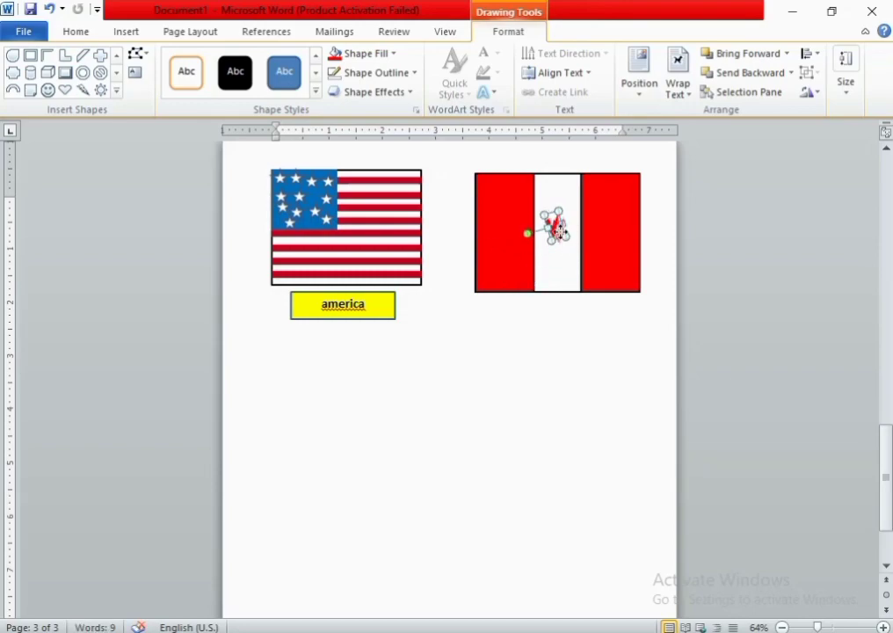
Add a freehand red stroke for the leaf and check its fill and outline colours
left_click(556, 277)
left_click_drag(510, 354, 514, 362)
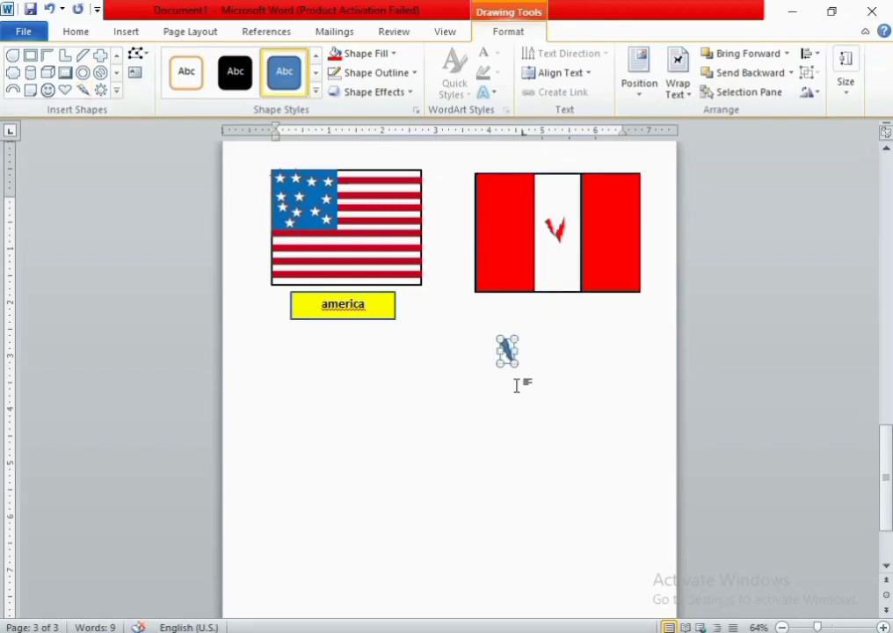
left_click(379, 55)
left_click(350, 181)
left_click(374, 72)
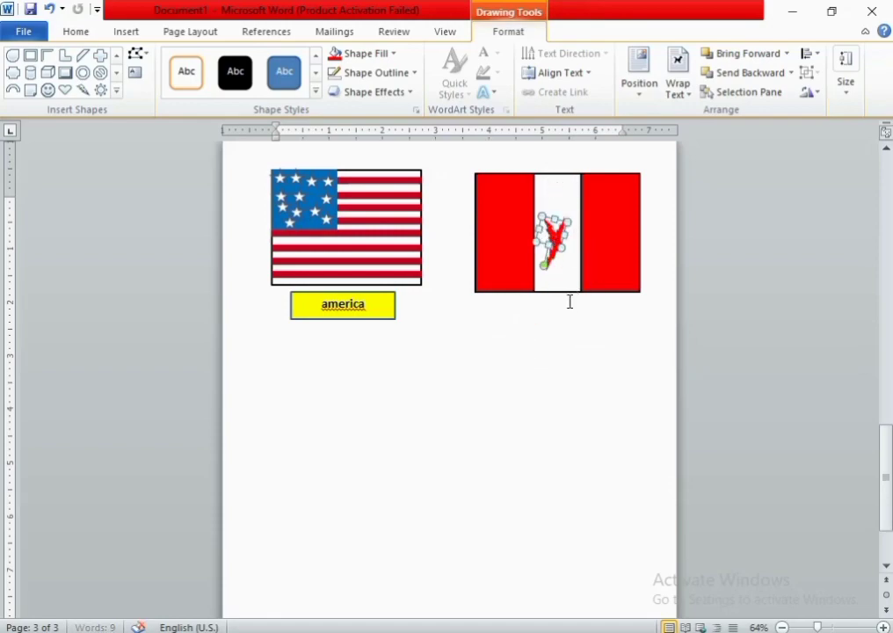
left_click(554, 360)
left_click(566, 226)
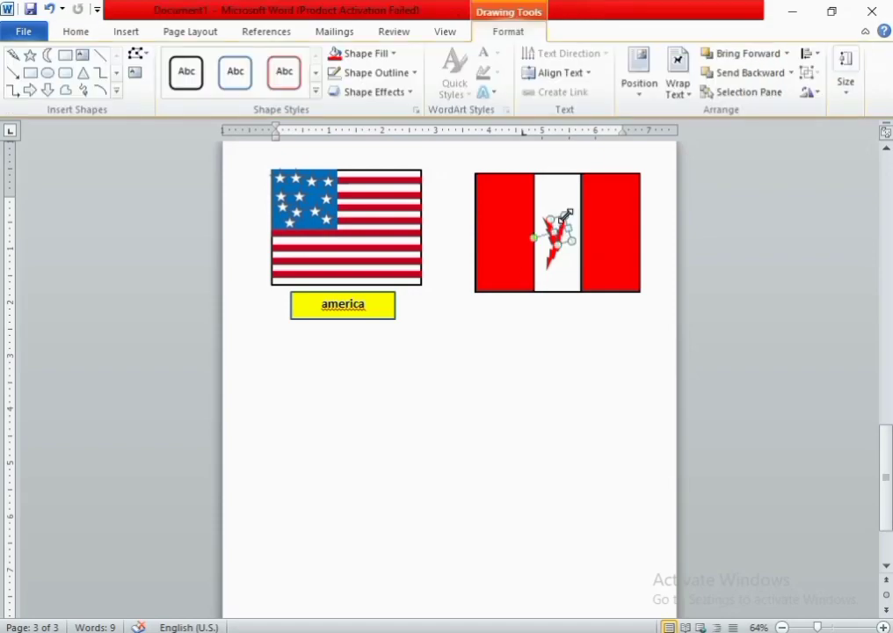
left_click(524, 275)
Draw a yellow box below the red-and-white flag and add the text 'canada'
left_click(125, 31)
left_click(230, 77)
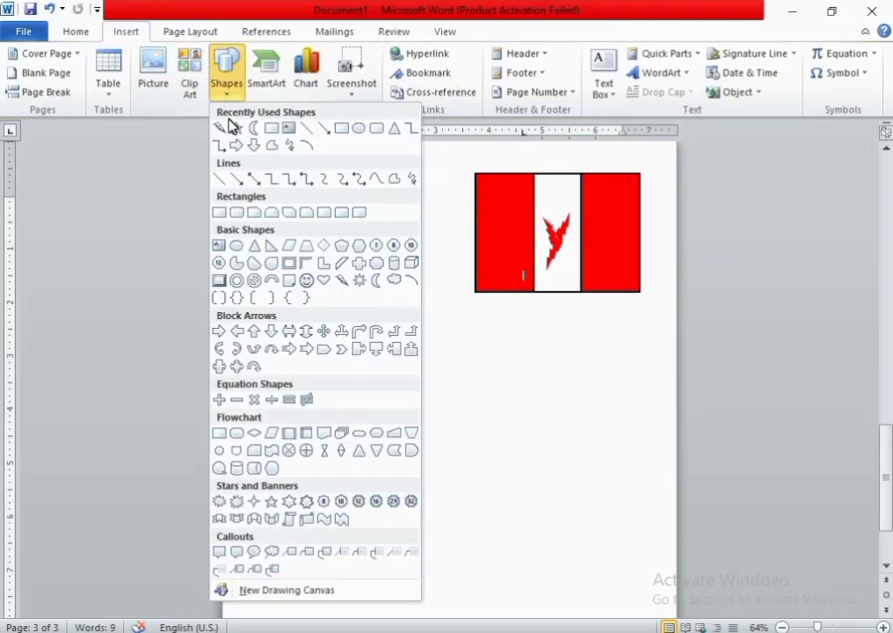
left_click(225, 210)
left_click_drag(517, 303, 589, 334)
left_click(362, 53)
left_click(380, 180)
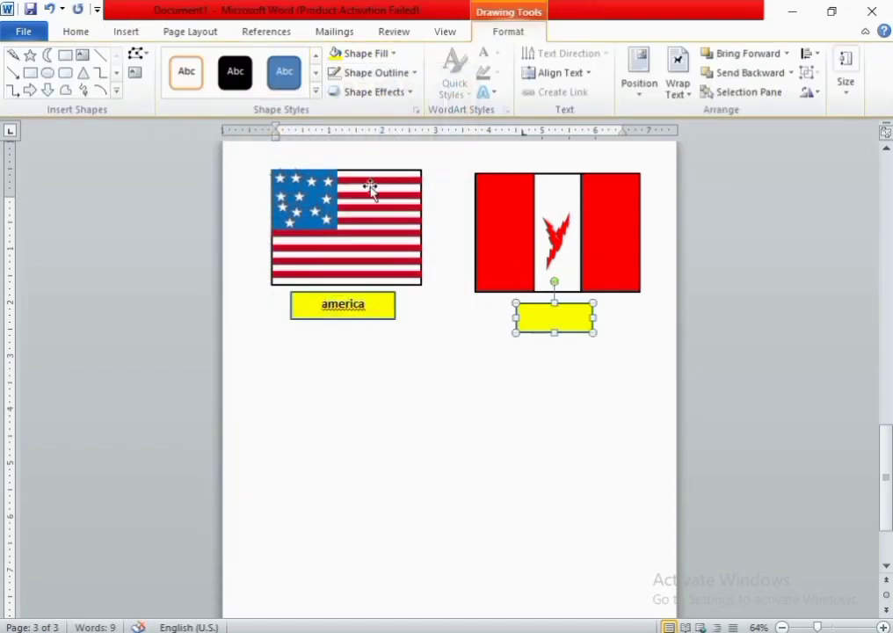
right_click(545, 312)
left_click(582, 408)
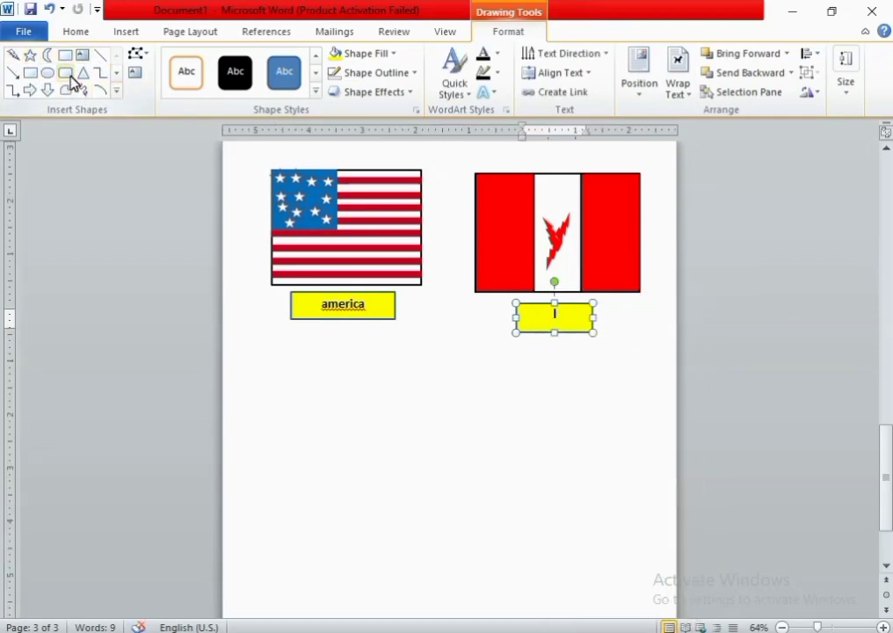
left_click(77, 31)
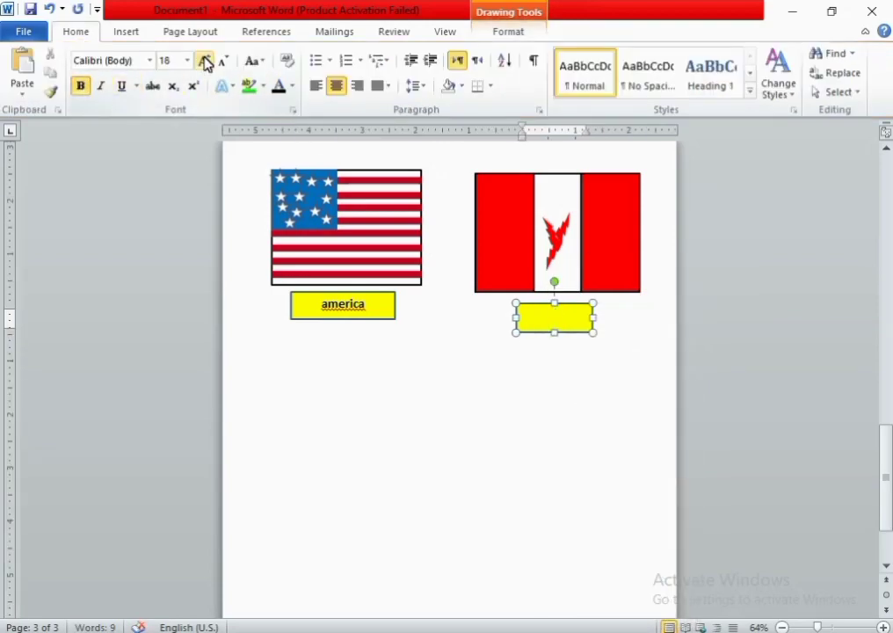
type("canada")
left_click(560, 382)
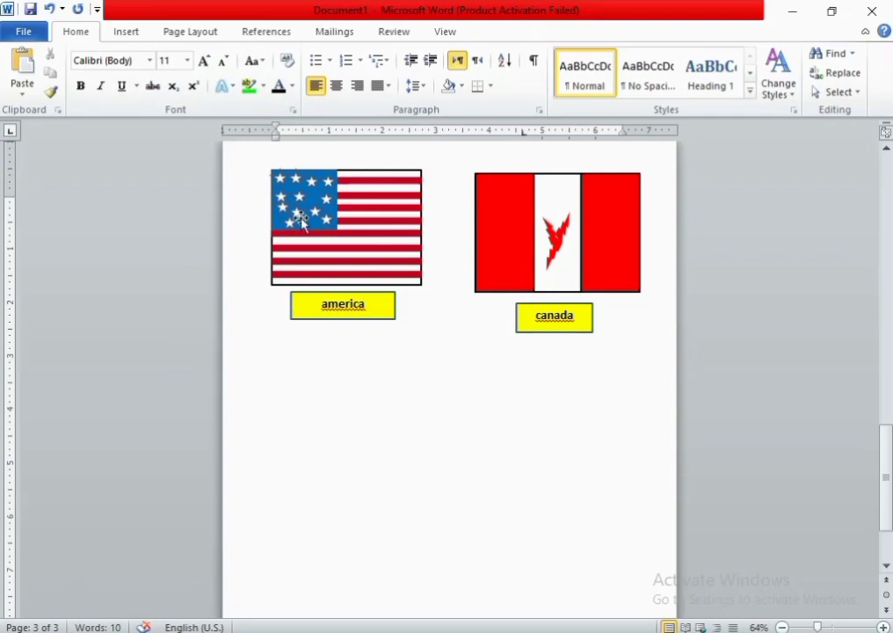
Draw a white rectangle with a dark outline below the America flag
left_click(125, 32)
left_click(226, 70)
left_click(225, 208)
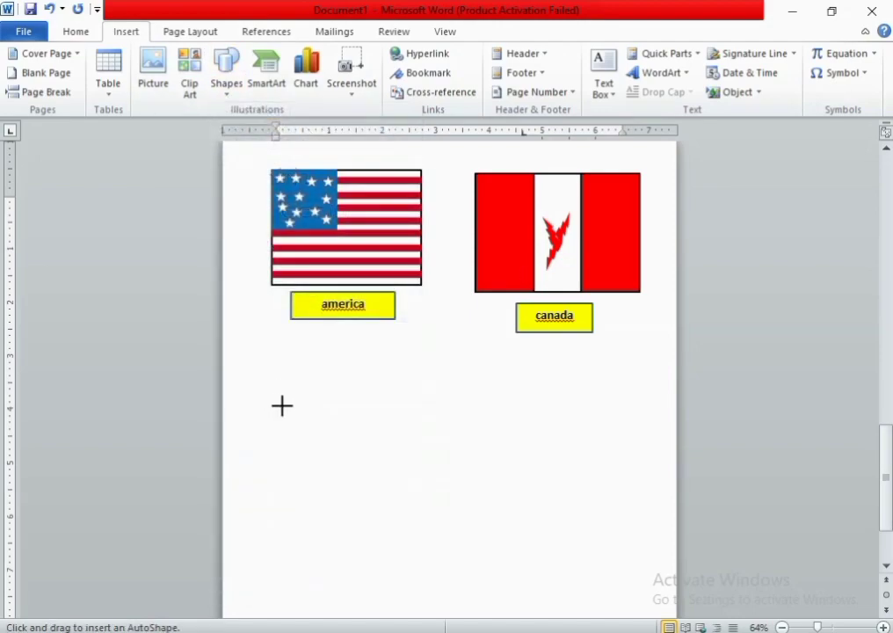
left_click_drag(272, 376, 430, 489)
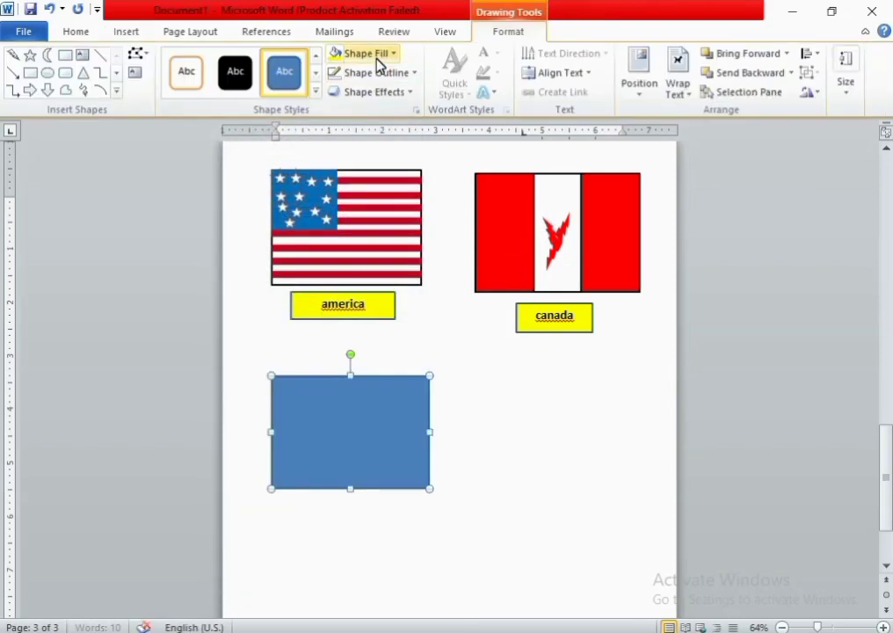
left_click(377, 55)
left_click(338, 88)
left_click(373, 72)
left_click(349, 108)
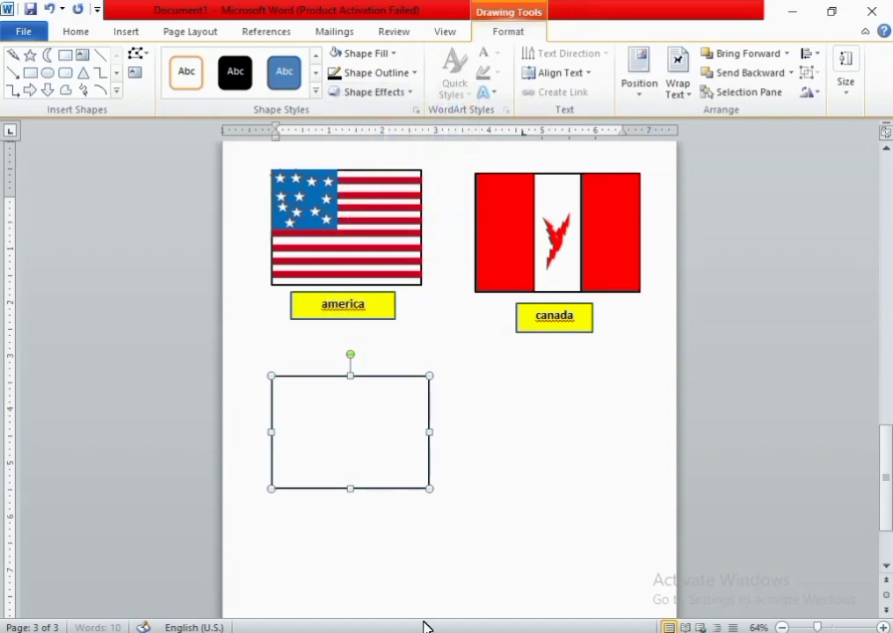
Add a black stripe at the left edge and a yellow stripe in the middle
left_click_drag(272, 376, 325, 489)
left_click(387, 53)
left_click(352, 88)
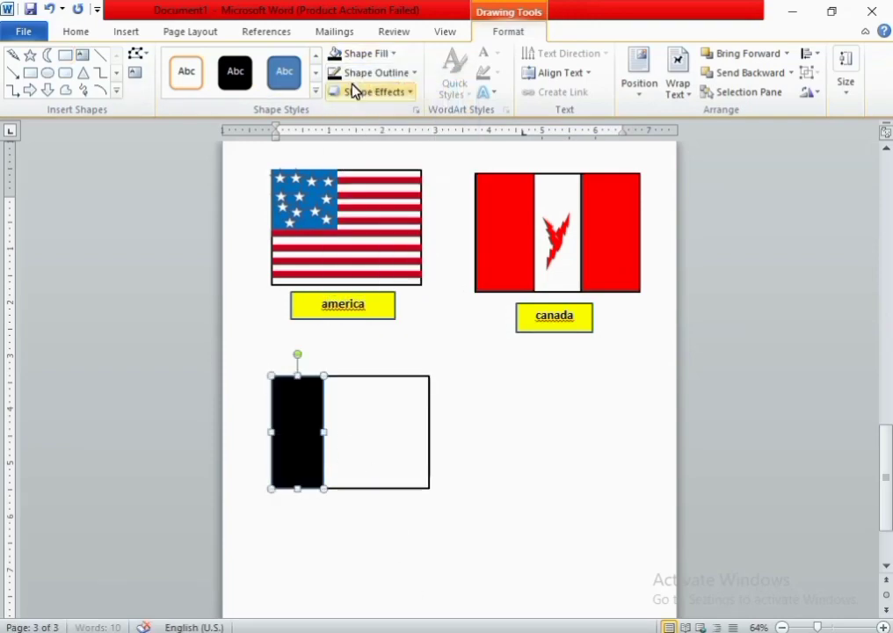
left_click(373, 72)
left_click(349, 107)
left_click(65, 54)
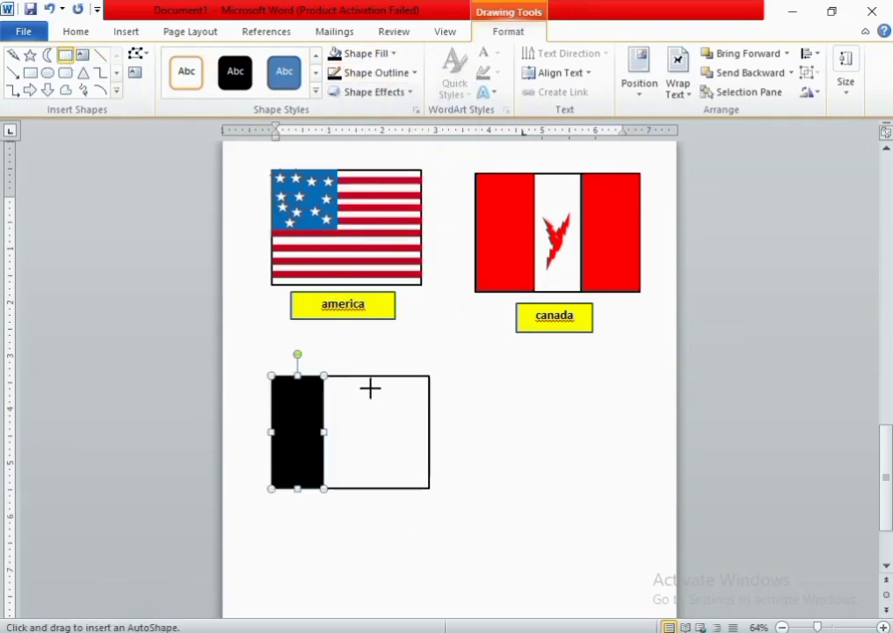
mouse_move(325, 376)
left_mouse_down()
mouse_move(376, 446)
mouse_move(385, 488)
left_mouse_up()
left_click(374, 72)
left_click(368, 54)
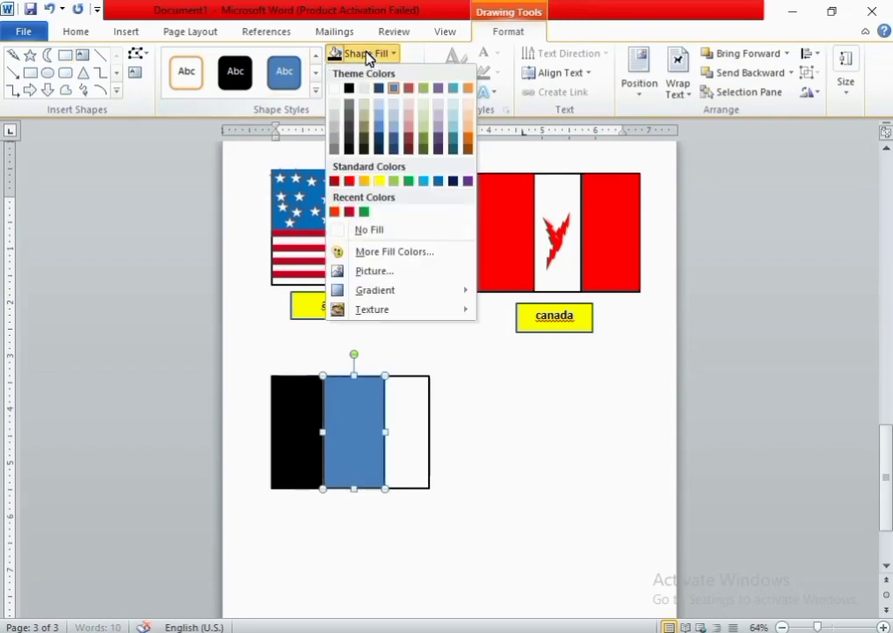
left_click(349, 413)
left_click(367, 54)
left_click(379, 182)
Fill the remaining right third with a red stripe
mouse_move(385, 376)
left_mouse_down()
mouse_move(425, 454)
mouse_move(429, 489)
left_mouse_up()
left_click(368, 53)
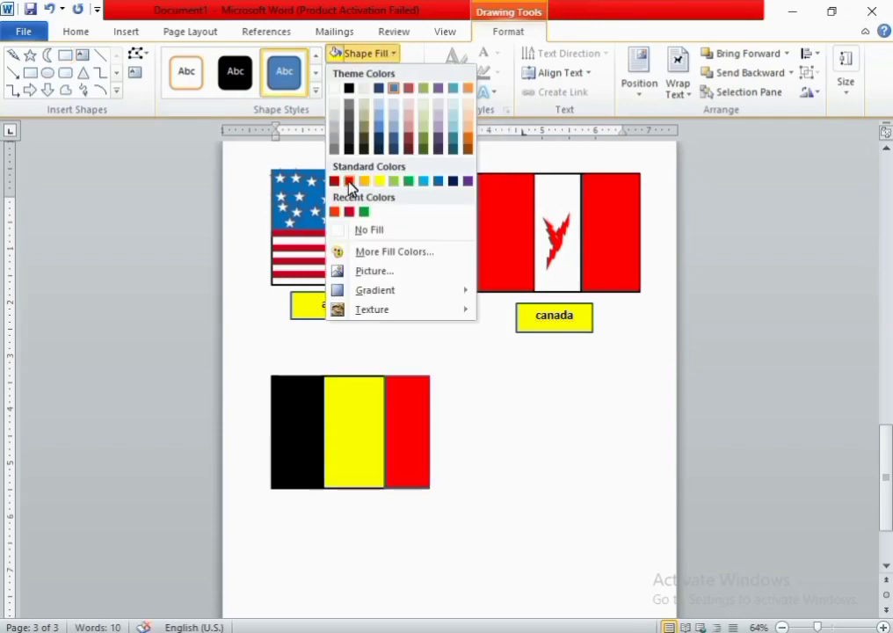
left_click(349, 181)
left_click(455, 532)
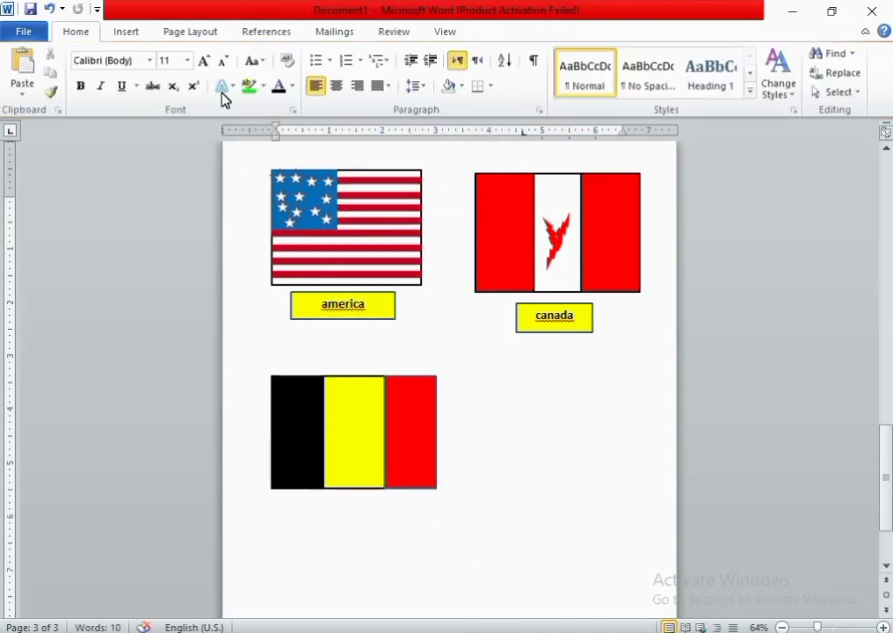
left_click(126, 31)
Draw a label box under the striped flag and fill it yellow
left_click(226, 83)
left_click(271, 127)
left_click_drag(311, 505, 396, 541)
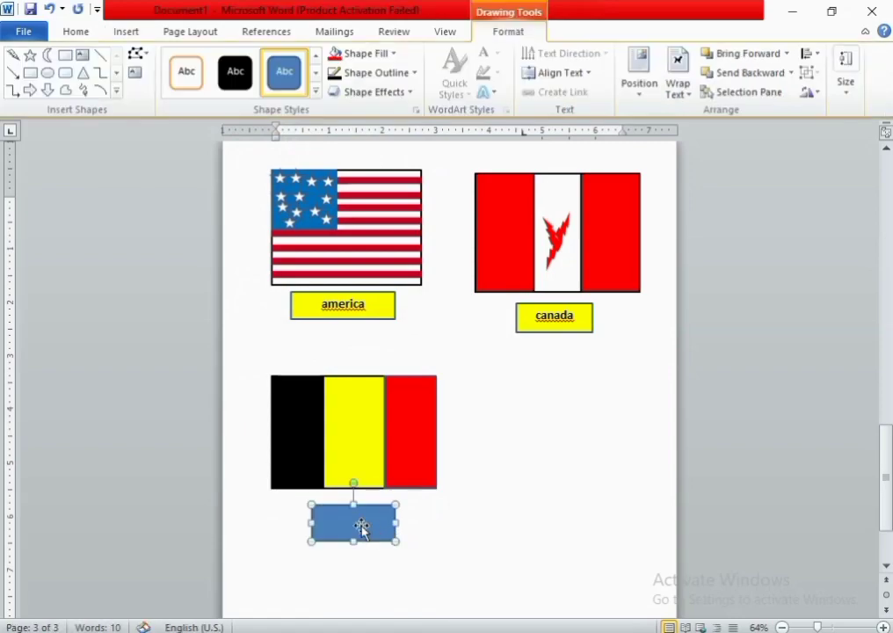
left_click(74, 31)
left_click(124, 33)
left_click(62, 32)
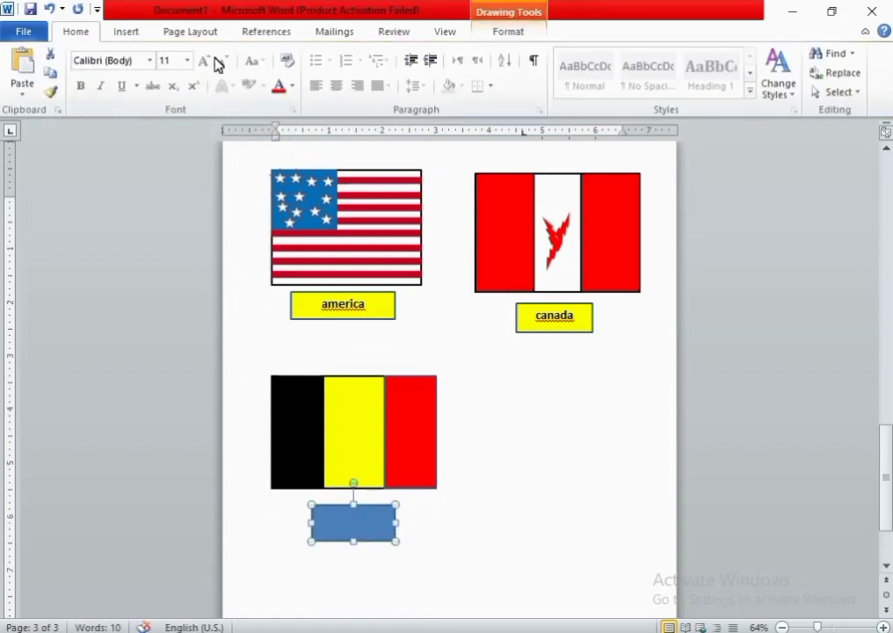
right_click(361, 524)
key("Escape")
left_click(126, 32)
left_click(79, 31)
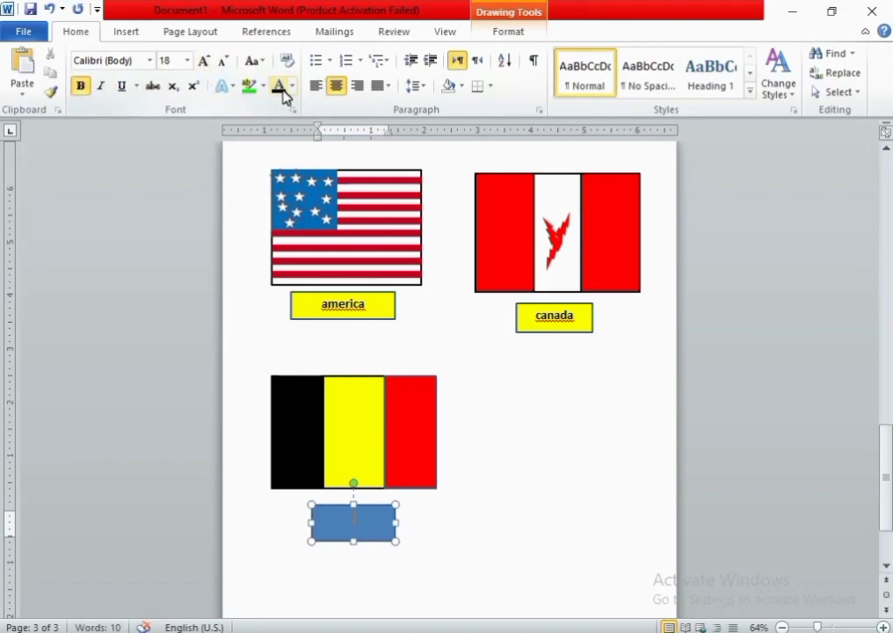
left_click(508, 32)
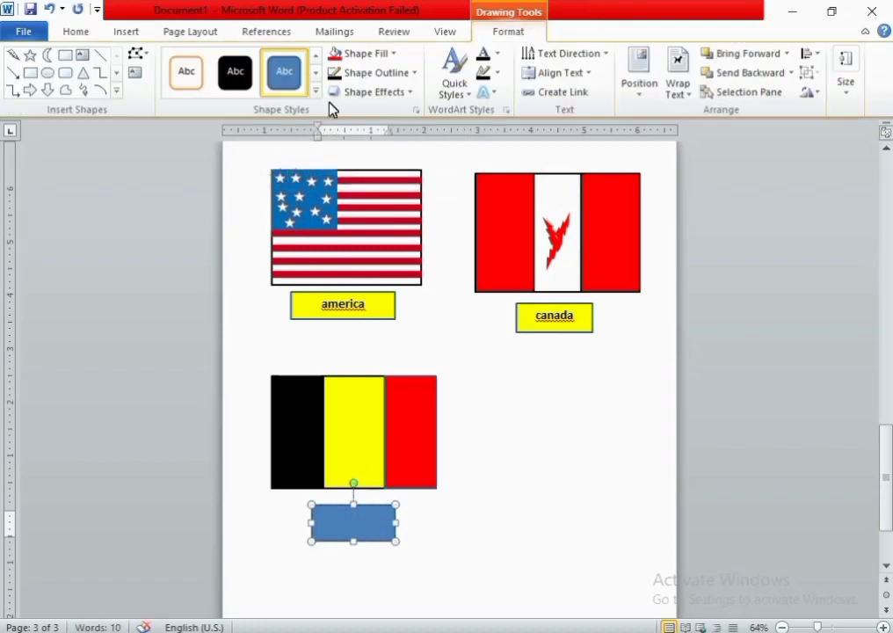
left_click(360, 53)
left_click(379, 180)
type("bel")
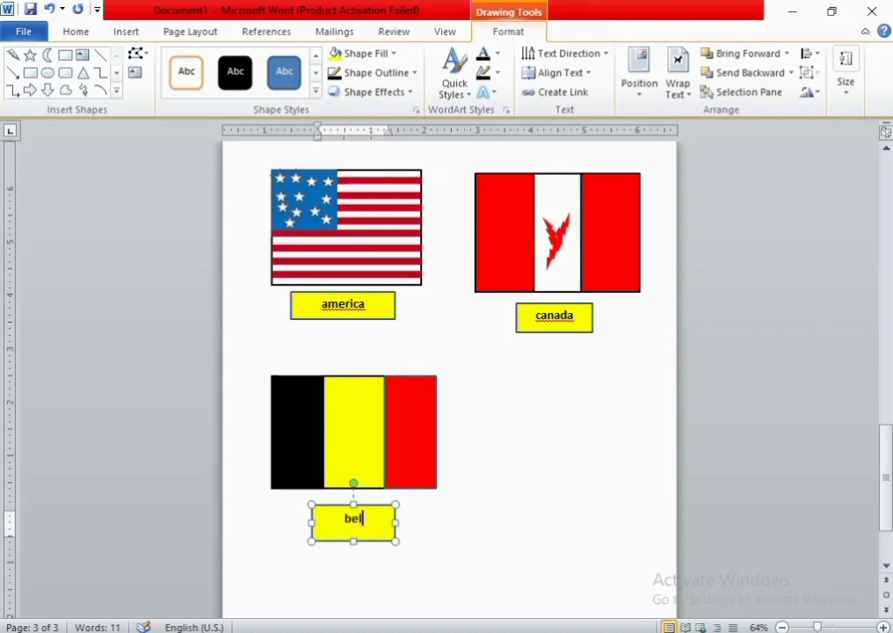
Type 'belgium' in the label, correcting the missing letter
type("gum")
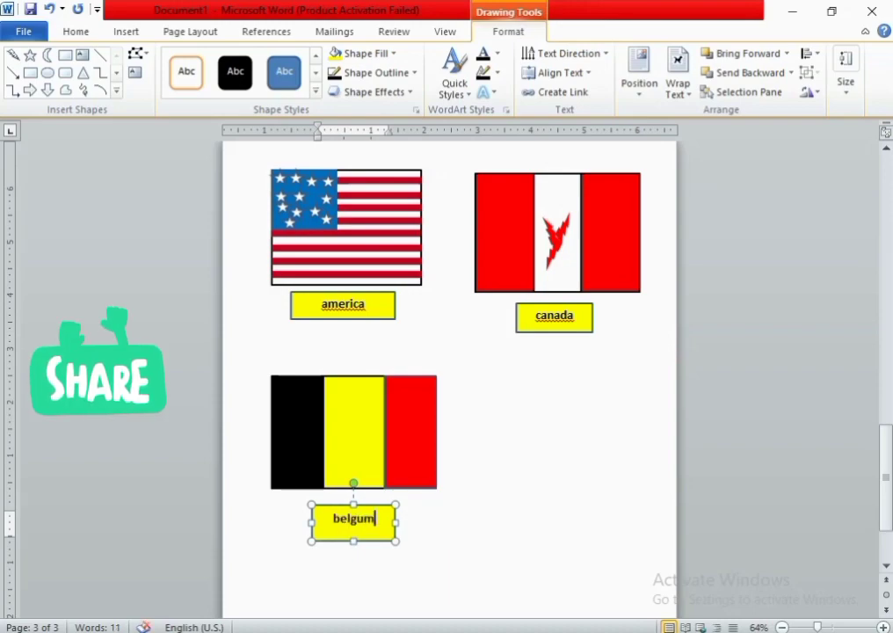
key("Left")
key("Left")
type("i")
left_click(446, 510)
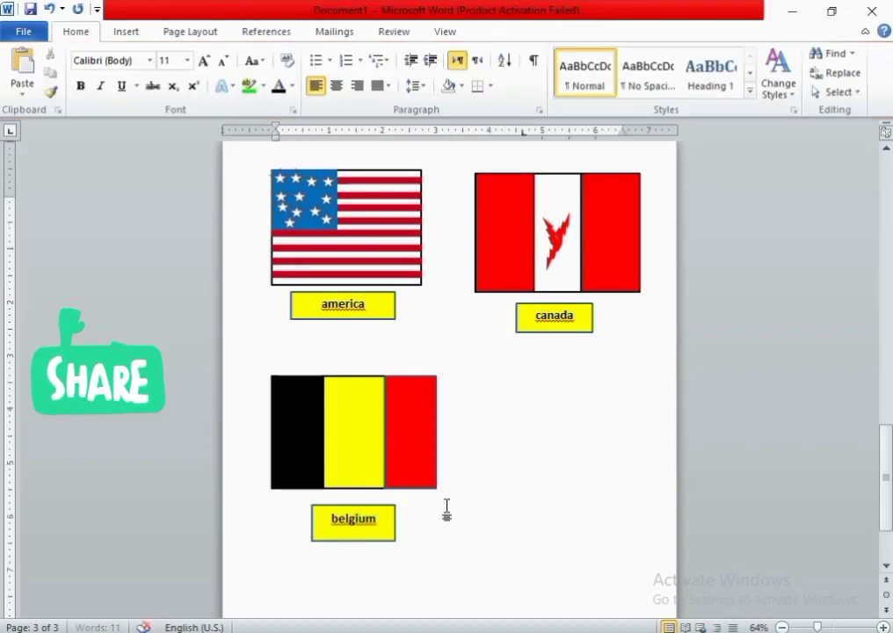
Draw a black-outlined flag beside Belgium with a red-filled lower half
left_click(126, 32)
left_click(226, 83)
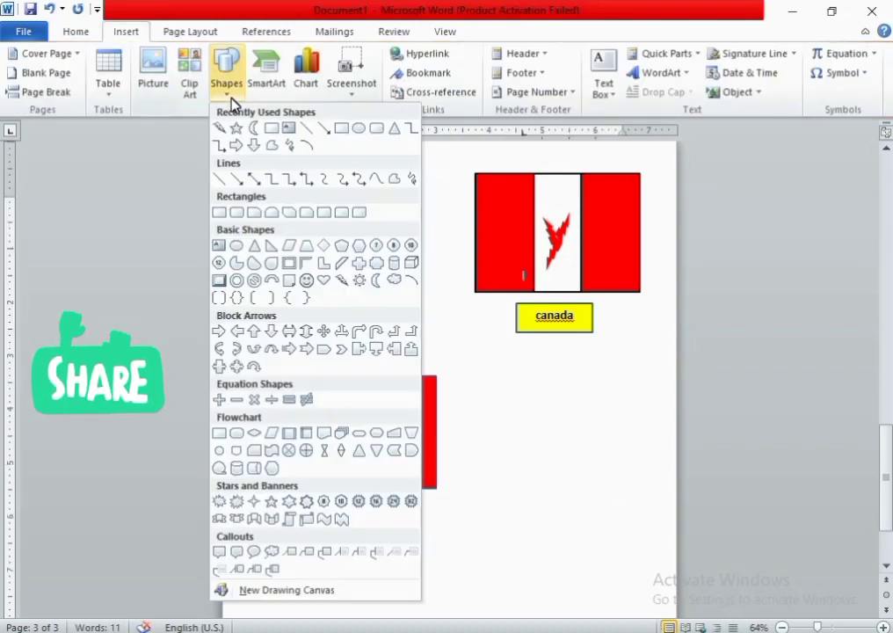
left_click(236, 209)
left_click_drag(468, 375, 637, 490)
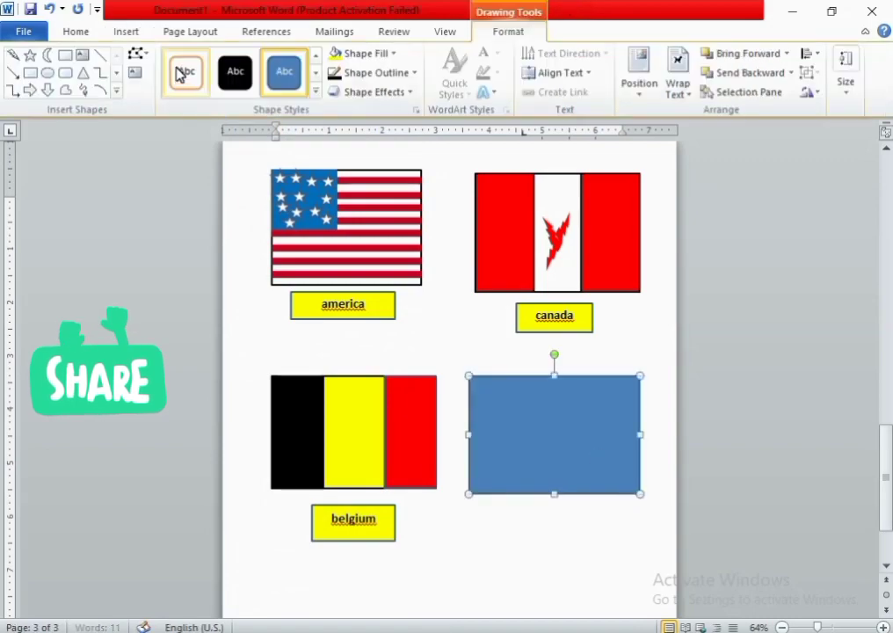
left_click(365, 52)
left_click(367, 229)
left_click(369, 72)
left_click(351, 110)
left_click(65, 56)
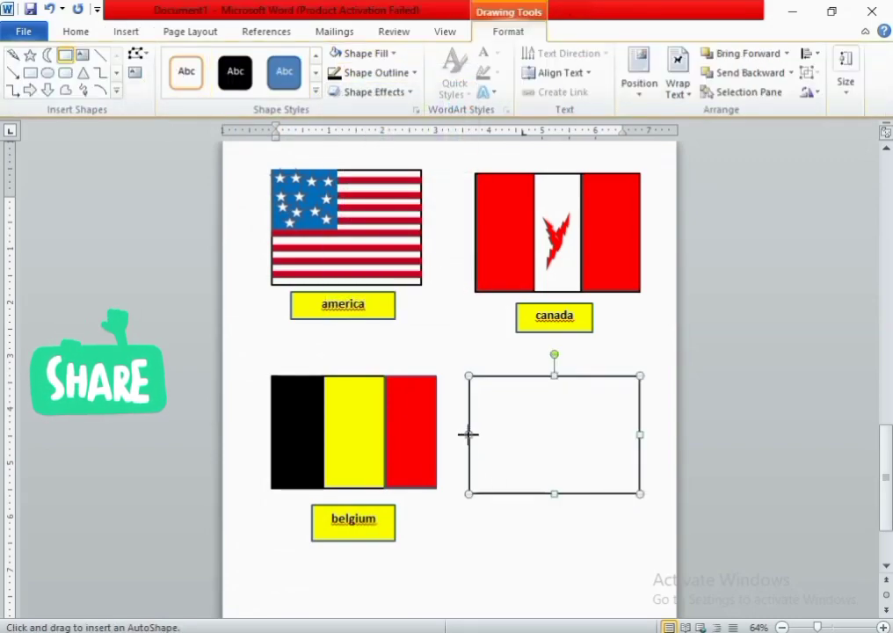
left_click_drag(468, 434, 640, 494)
left_click(392, 54)
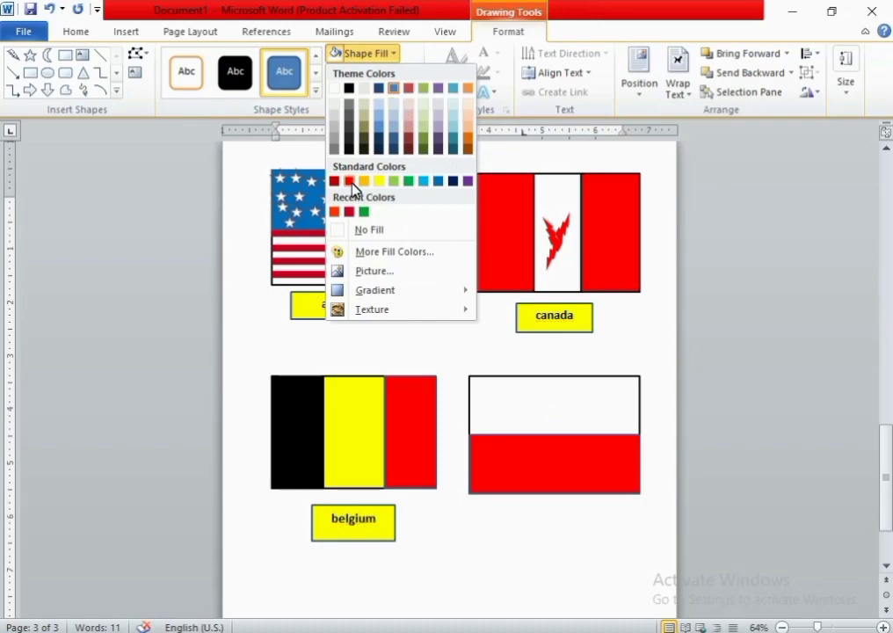
left_click(352, 181)
Add a yellow label box under the Poland flag reading 'poland' in bold
left_click_drag(517, 505, 606, 534)
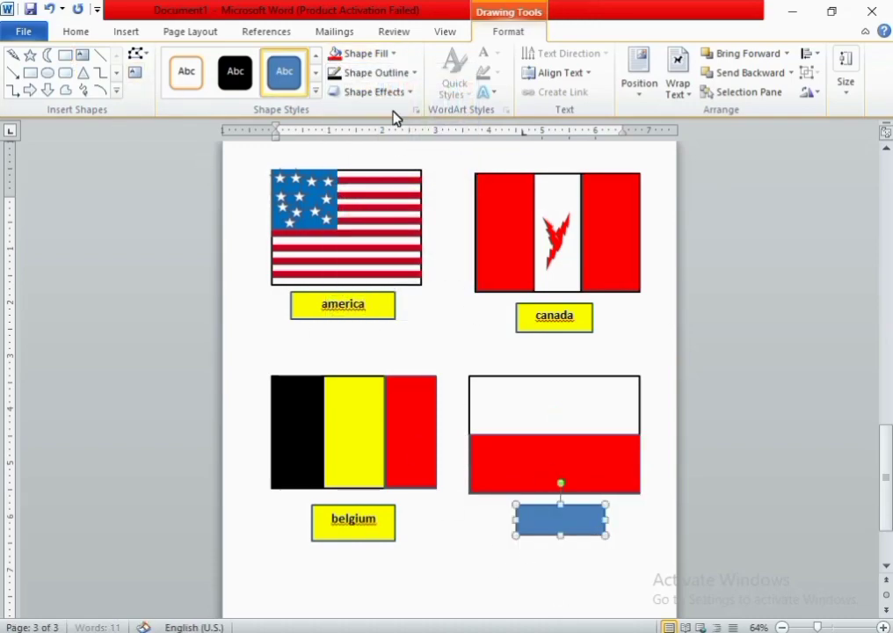
left_click(392, 54)
left_click(376, 180)
right_click(563, 517)
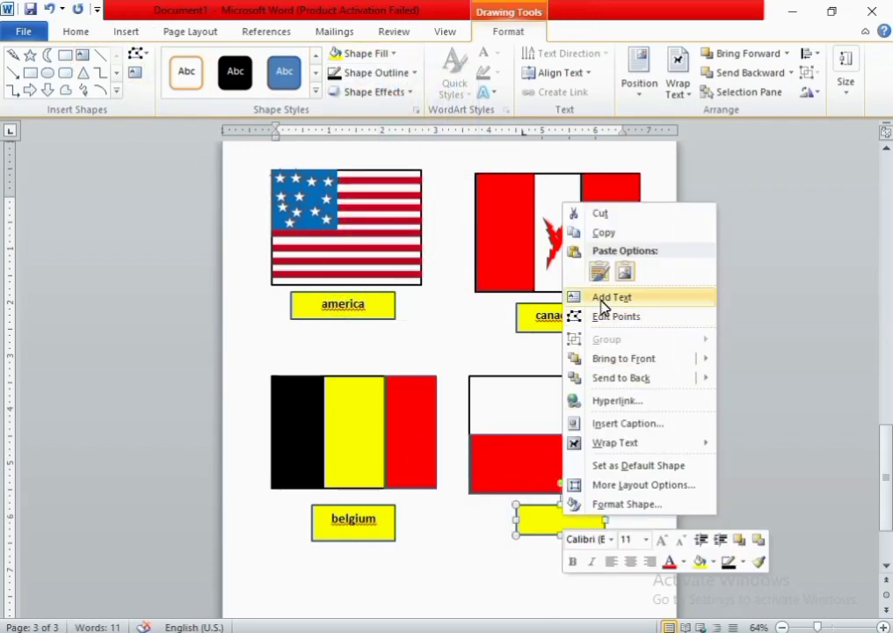
left_click(602, 297)
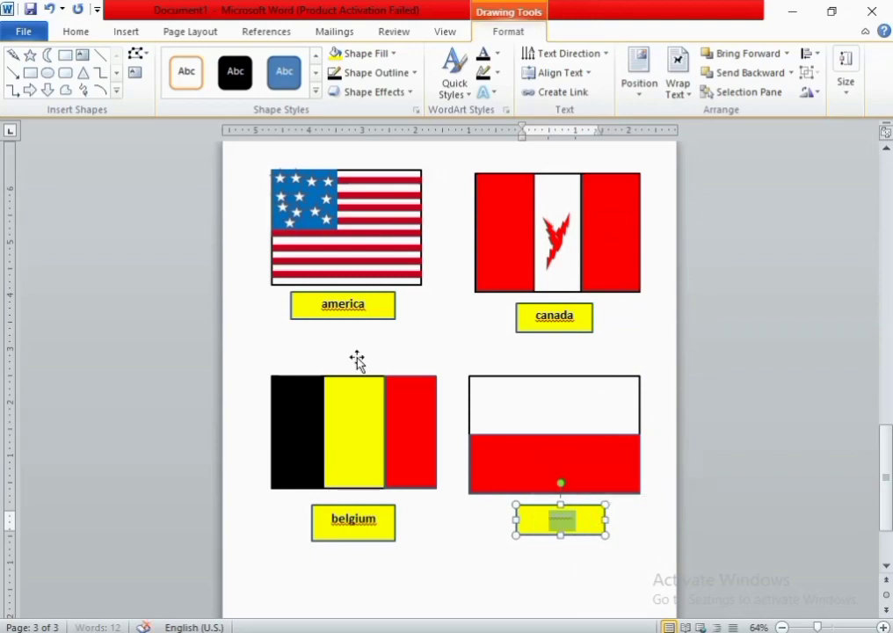
left_click(76, 32)
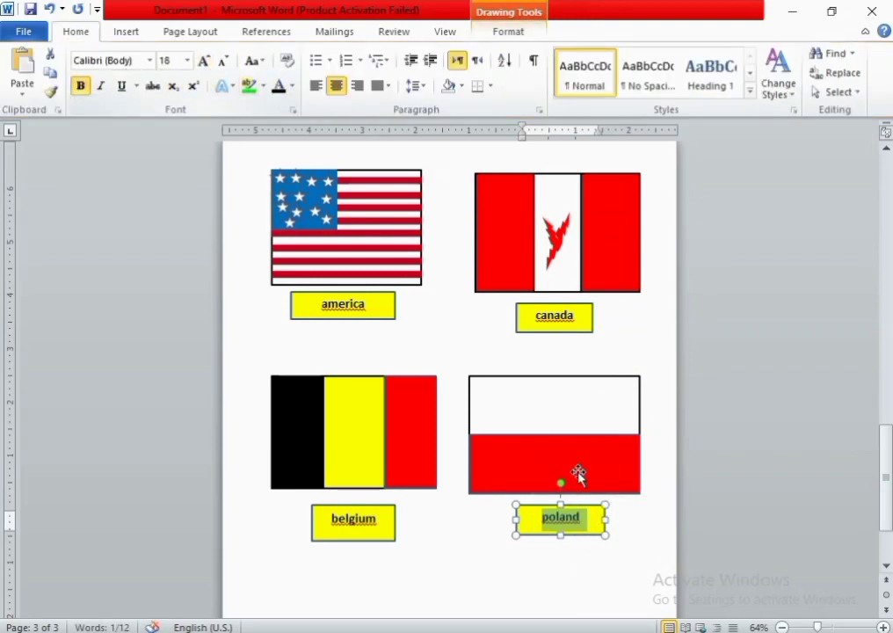
left_click(649, 530)
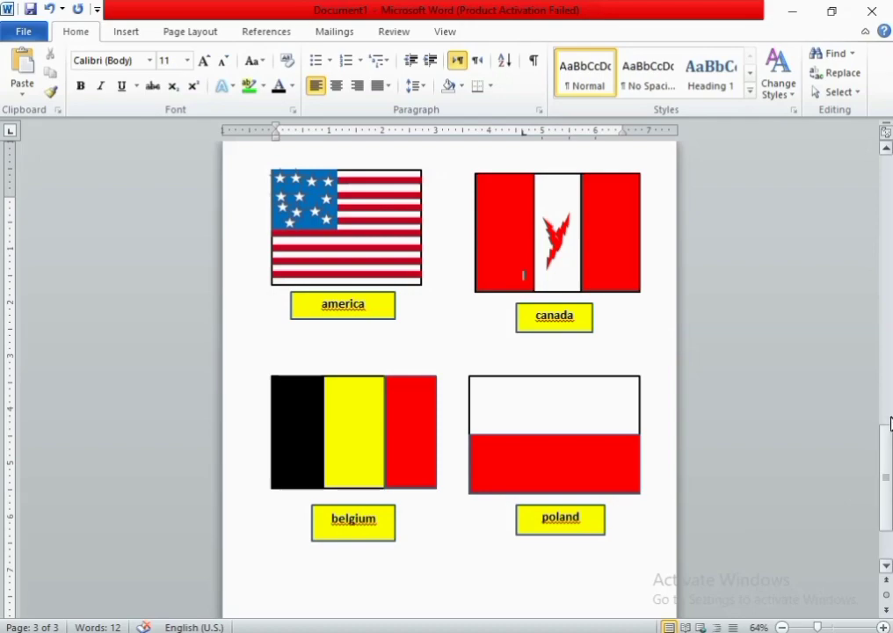
mouse_move(890, 425)
left_mouse_down()
mouse_move(891, 233)
mouse_move(890, 535)
left_mouse_up()
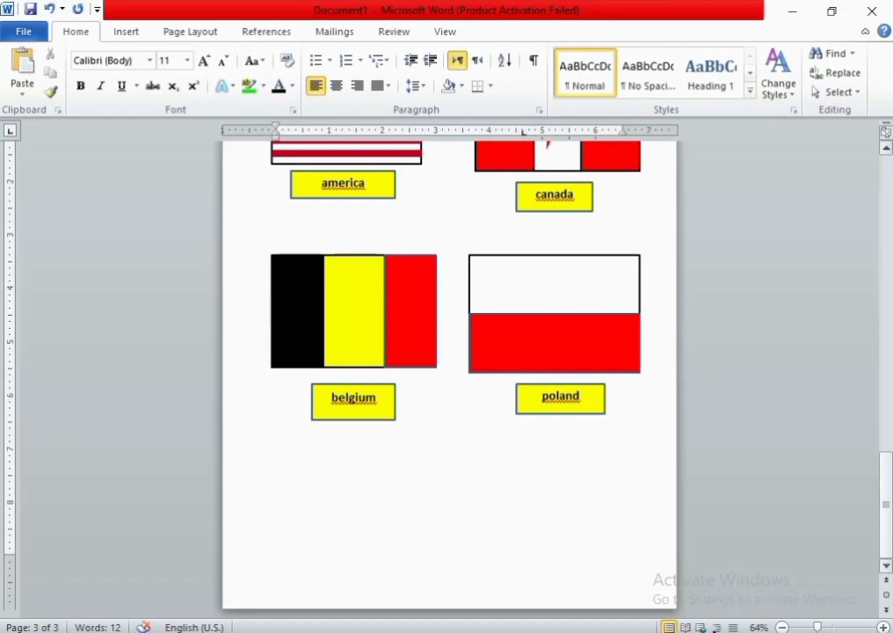
Draw a green-filled rectangle below the Belgium flag
left_click(125, 31)
left_click(228, 84)
left_click(361, 132)
left_click_drag(273, 460, 437, 563)
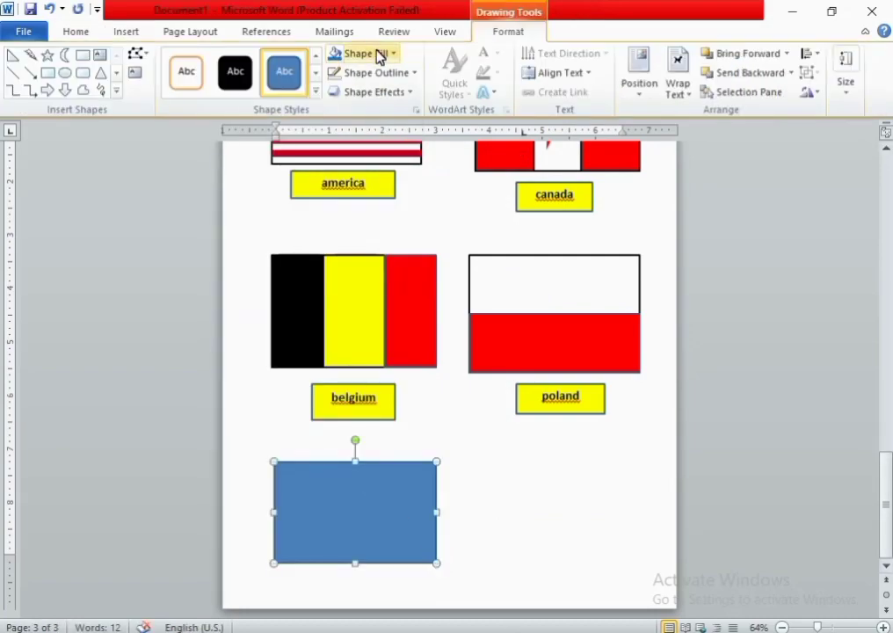
left_click(380, 55)
left_click(395, 205)
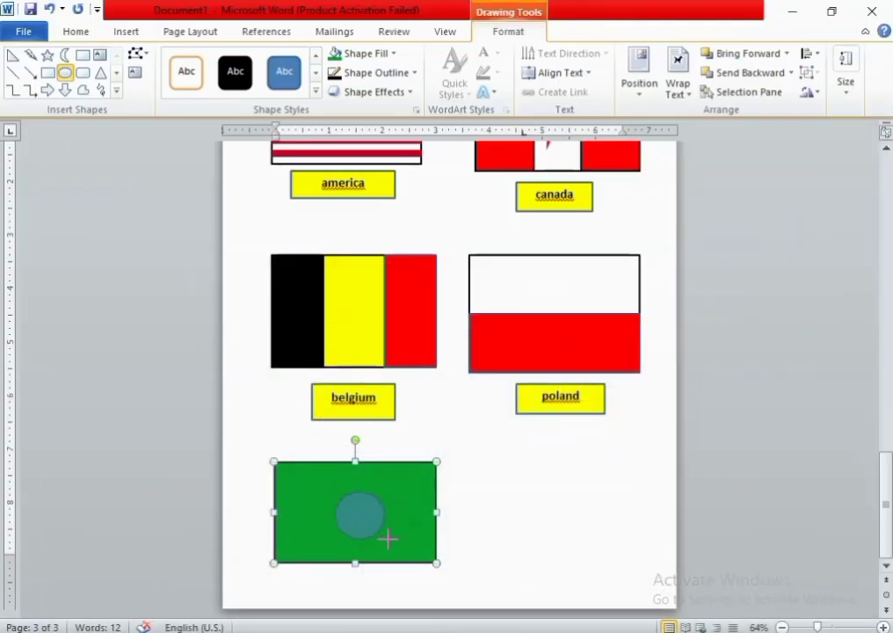
Add a red circle with a matching outline in the green rectangle's centre
left_click_drag(388, 538, 385, 547)
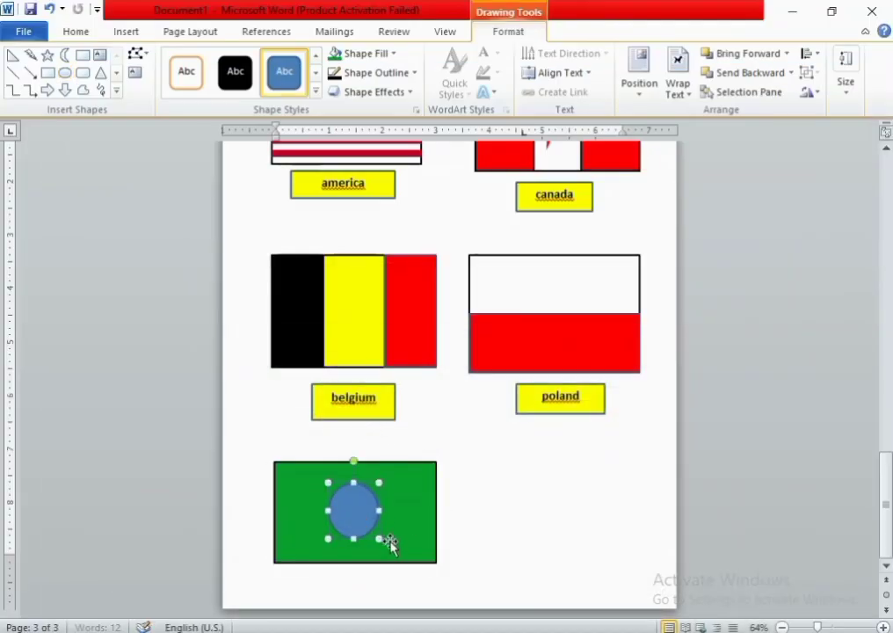
left_click(390, 55)
left_click(350, 181)
left_click(378, 73)
left_click(349, 200)
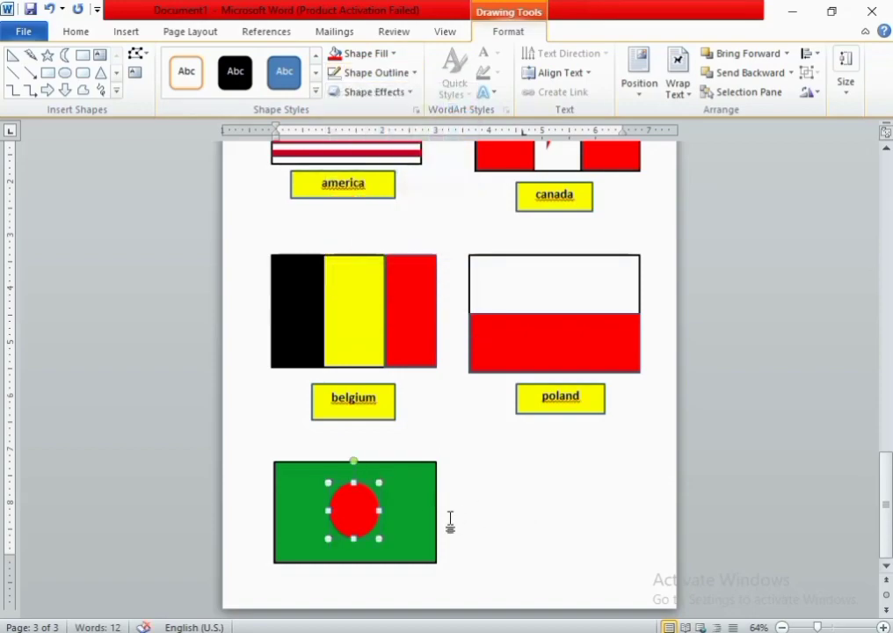
left_click(450, 522)
Add a yellow label box under the green flag reading 'bangladesh'
left_click(126, 31)
left_click(226, 84)
left_click(234, 214)
left_click_drag(317, 577, 402, 602)
left_click(360, 55)
left_click(384, 181)
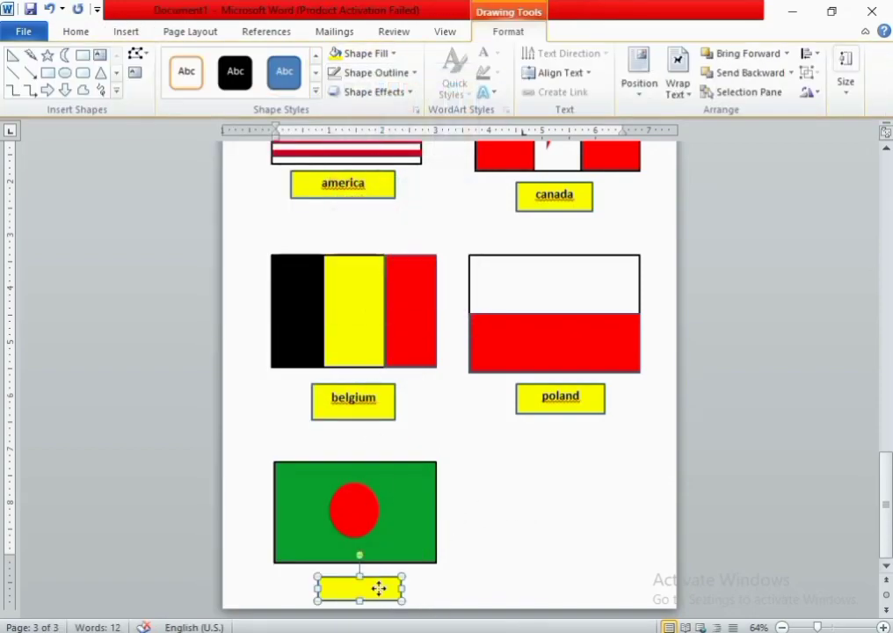
left_click(76, 31)
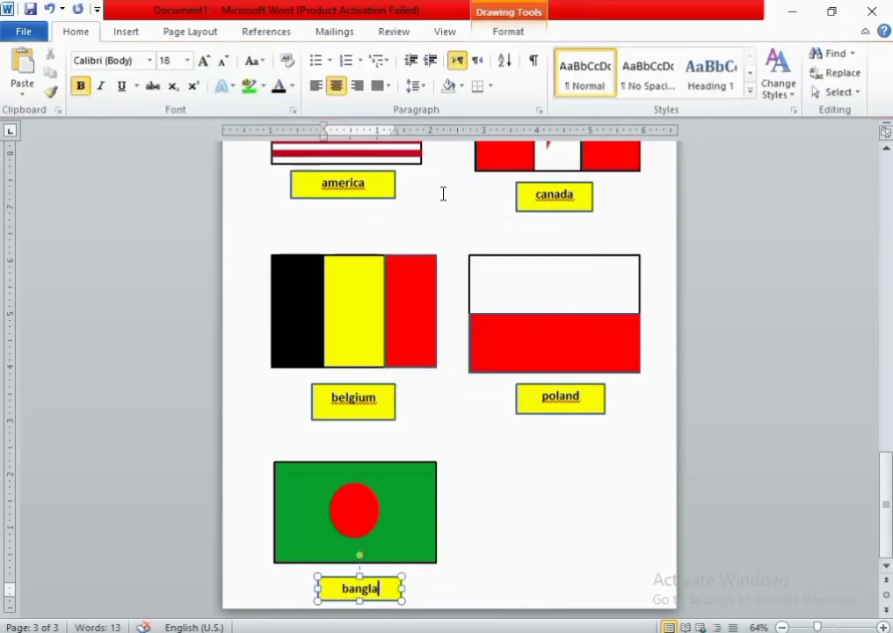
left_click(545, 518)
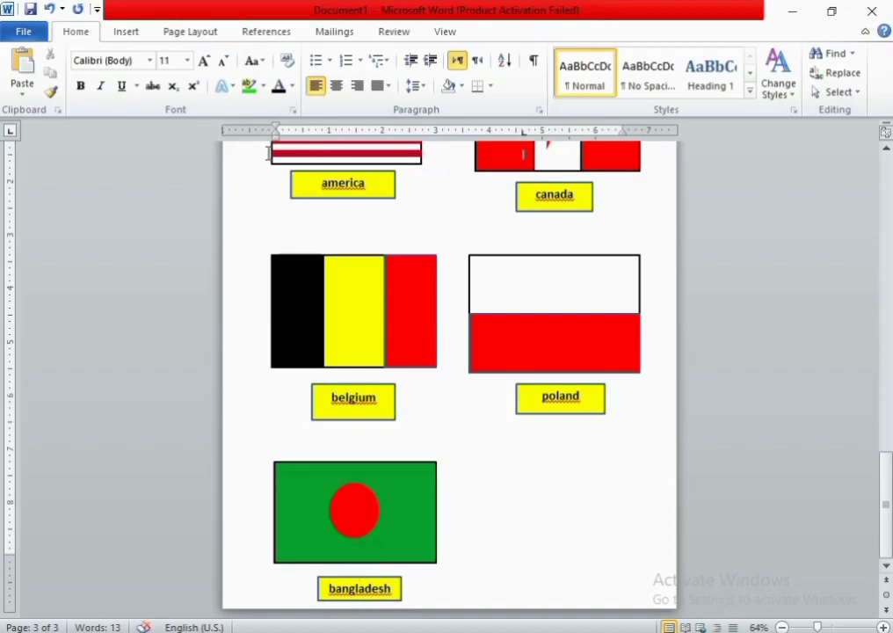
left_click(125, 31)
Draw a large red rectangle beside the green Bangladesh flag
left_click(226, 83)
left_click(291, 125)
mouse_move(469, 457)
left_mouse_down()
mouse_move(545, 482)
mouse_move(645, 563)
left_mouse_up()
left_click(360, 53)
left_click(349, 182)
left_click(376, 72)
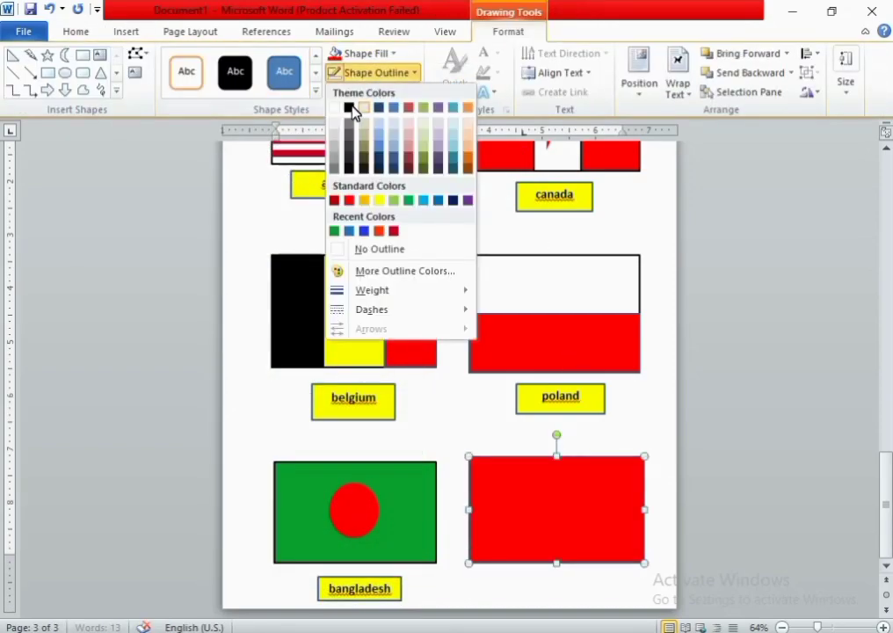
Add a white middle stripe with no outline across the red rectangle
left_click(351, 105)
left_click(81, 54)
mouse_move(470, 491)
left_mouse_down()
mouse_move(532, 519)
mouse_move(644, 530)
left_mouse_up()
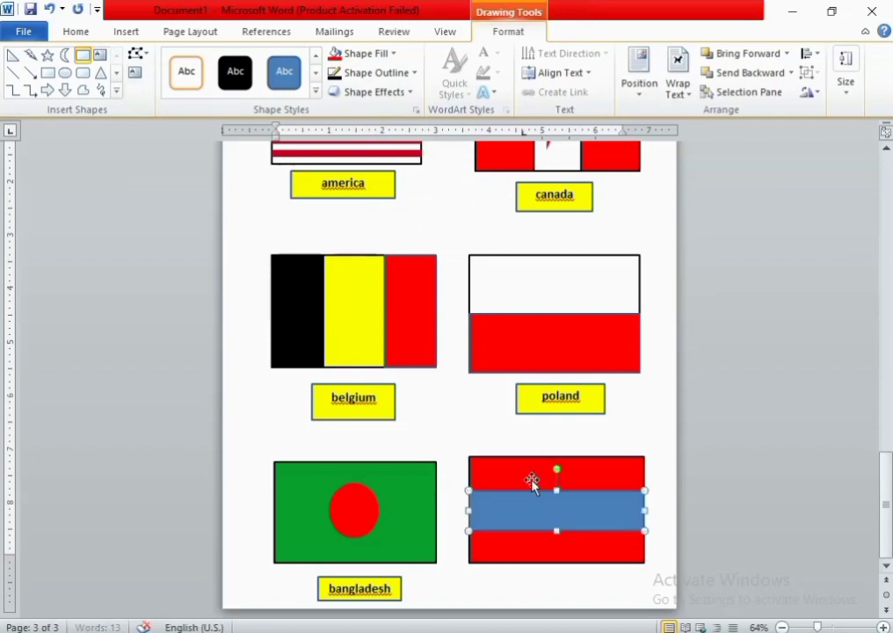
left_click(361, 52)
left_click(341, 89)
left_click(376, 72)
left_click(376, 248)
left_click(493, 433)
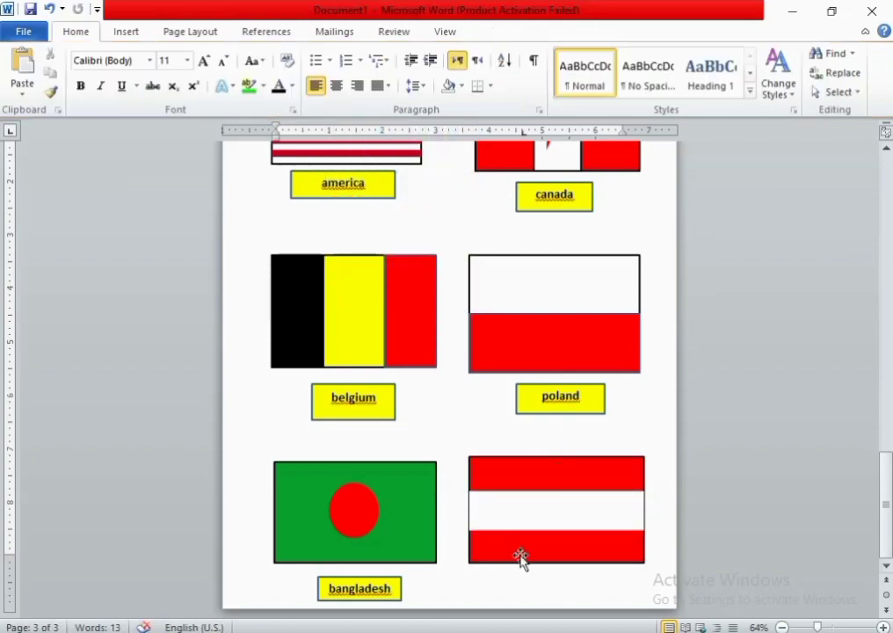
Add a yellow label box reading 'austria' below the Austria flag
left_click(126, 31)
left_click(225, 78)
left_click(220, 126)
left_click_drag(511, 571, 605, 606)
left_click(361, 53)
left_click(379, 179)
left_click(125, 31)
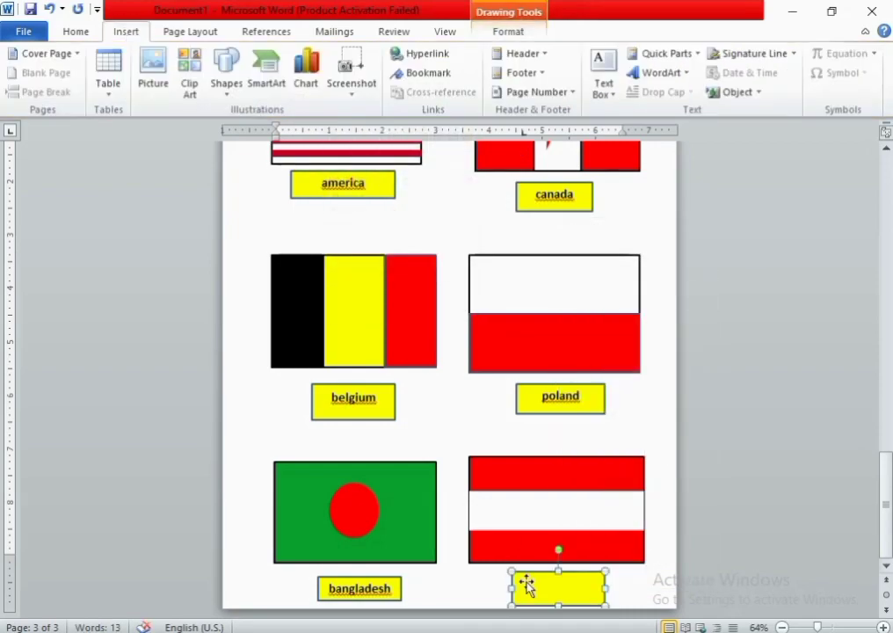
right_click(540, 591)
left_click(578, 378)
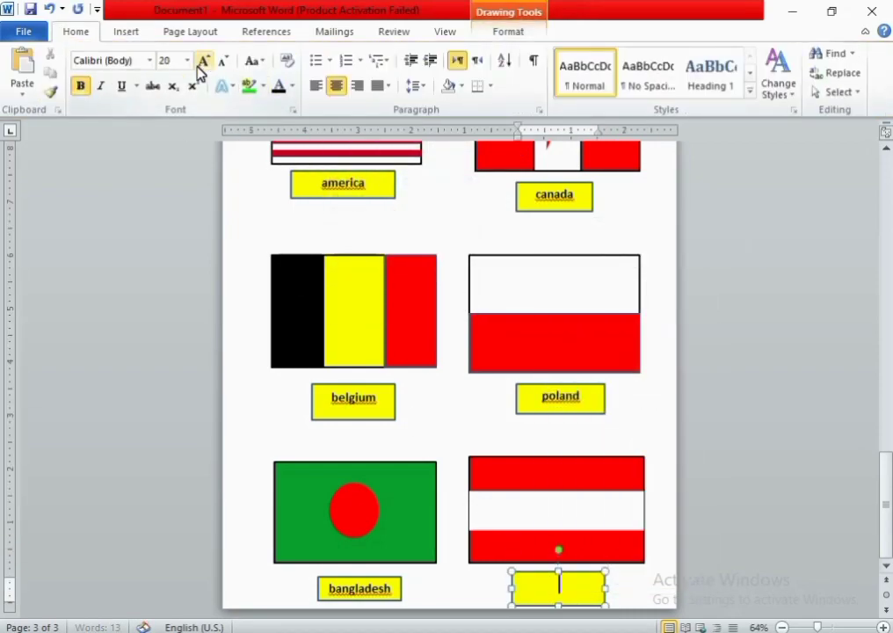
type("au")
type("stria")
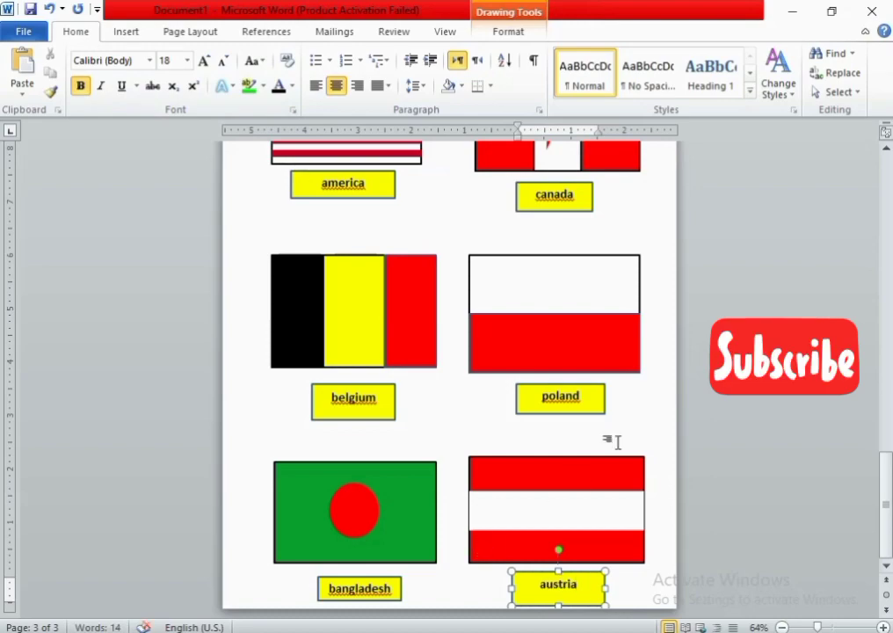
left_click_drag(887, 510, 886, 150)
Save the flag pages as a PDF named flages
left_click(24, 30)
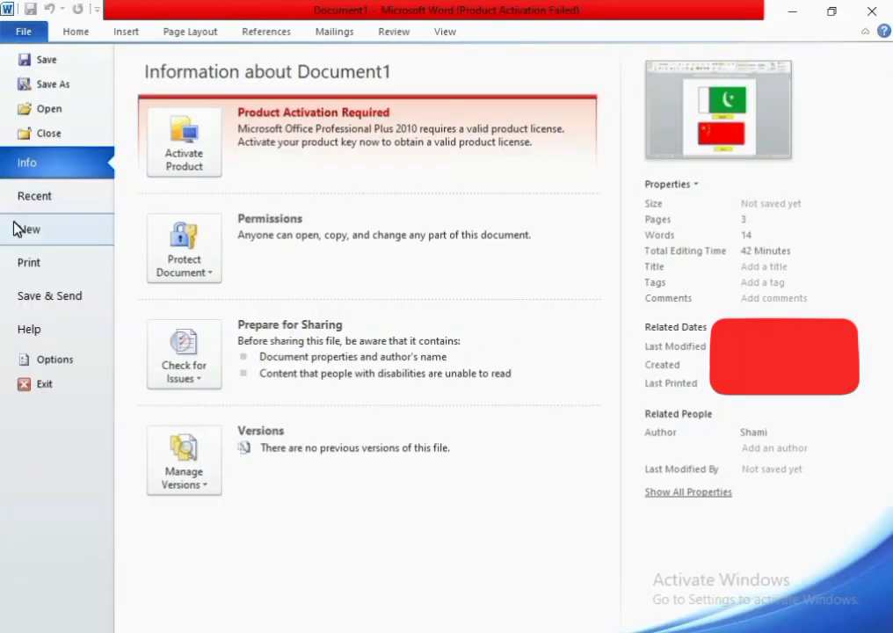
left_click(48, 60)
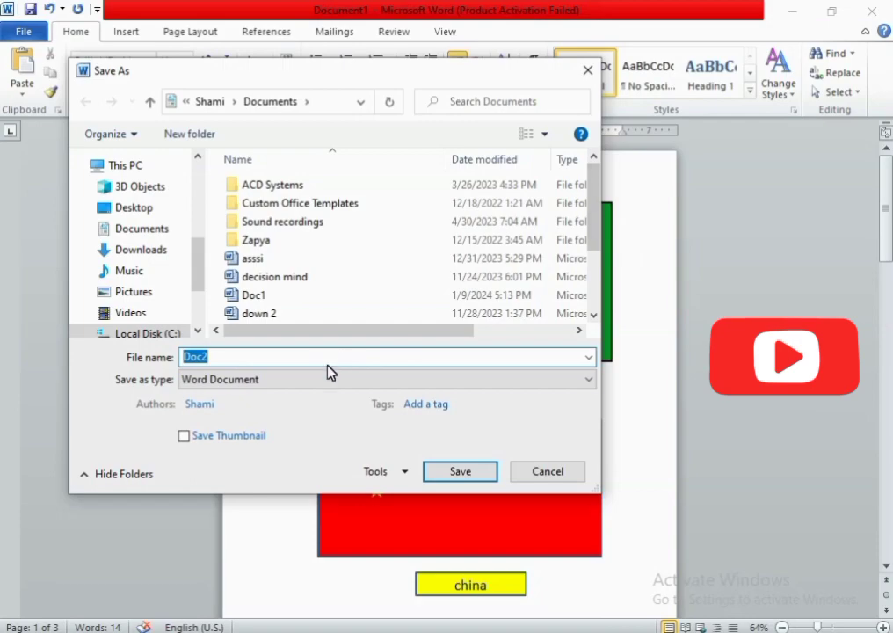
left_click(330, 379)
left_click(245, 478)
type("f")
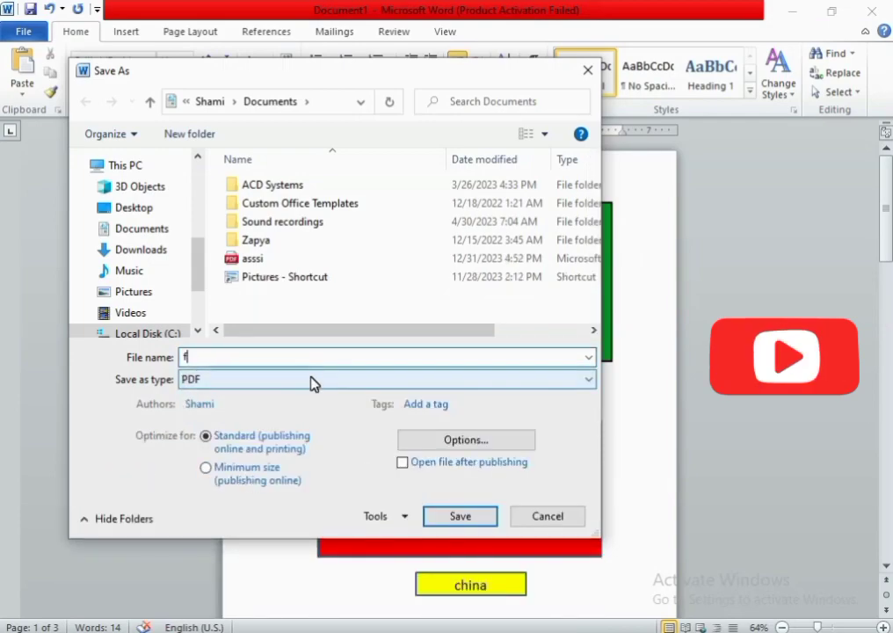
type("lags")
left_click(467, 514)
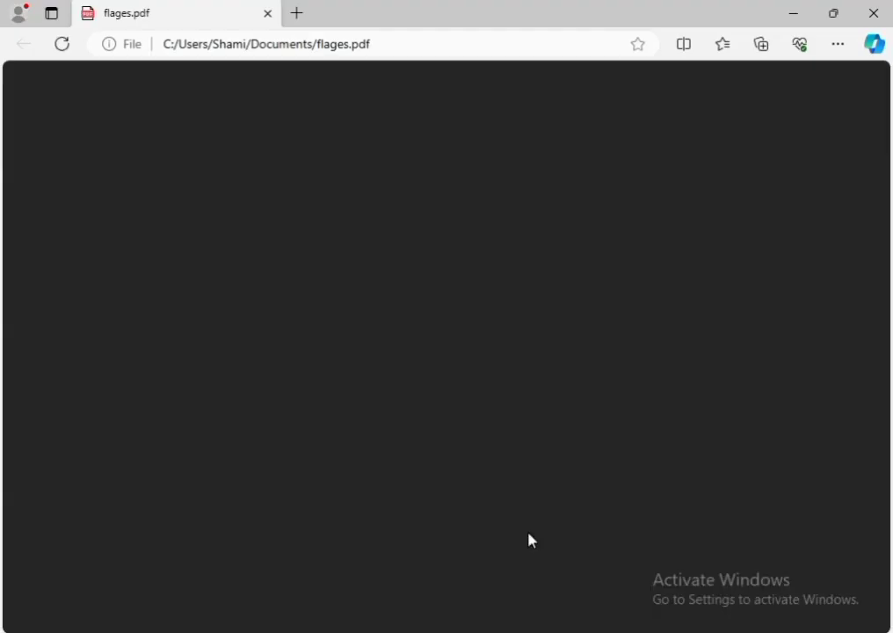
Scroll through flages.pdf in Edge to reach page 3 of 3
scroll(789, 415, "down", 1)
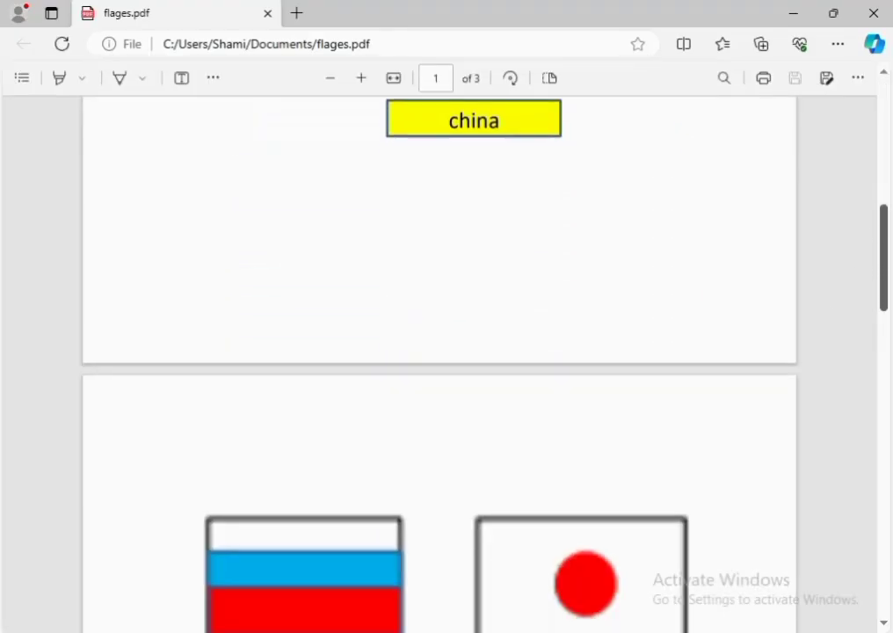